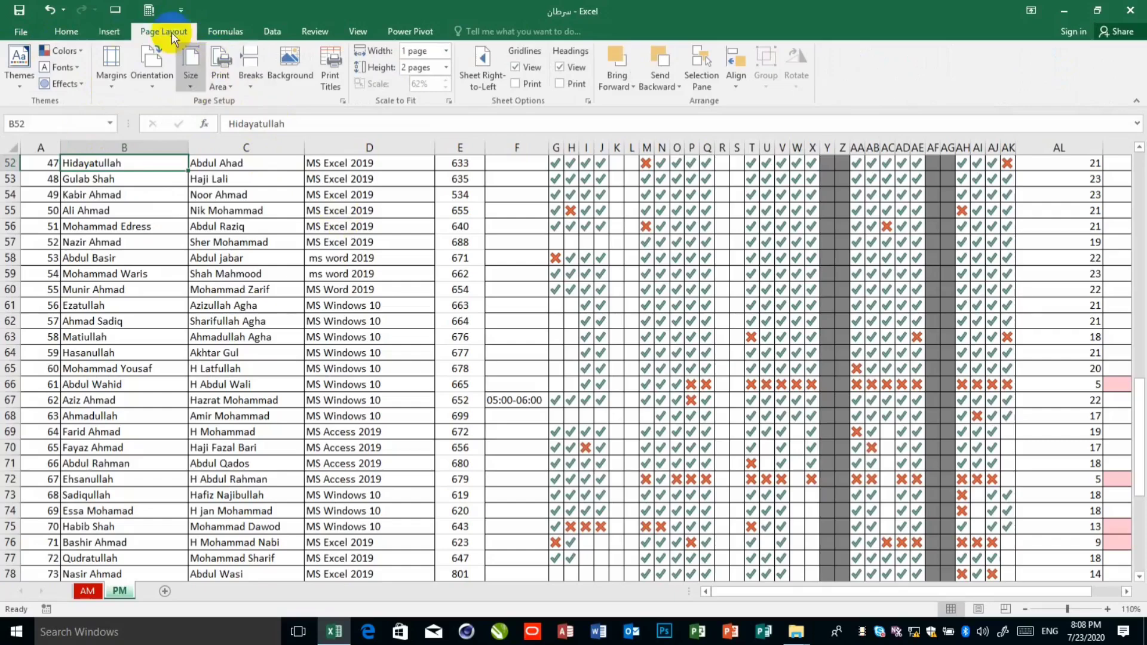
Open the print settings for the attendance sheet and apply Normal margins
left_click(24, 31)
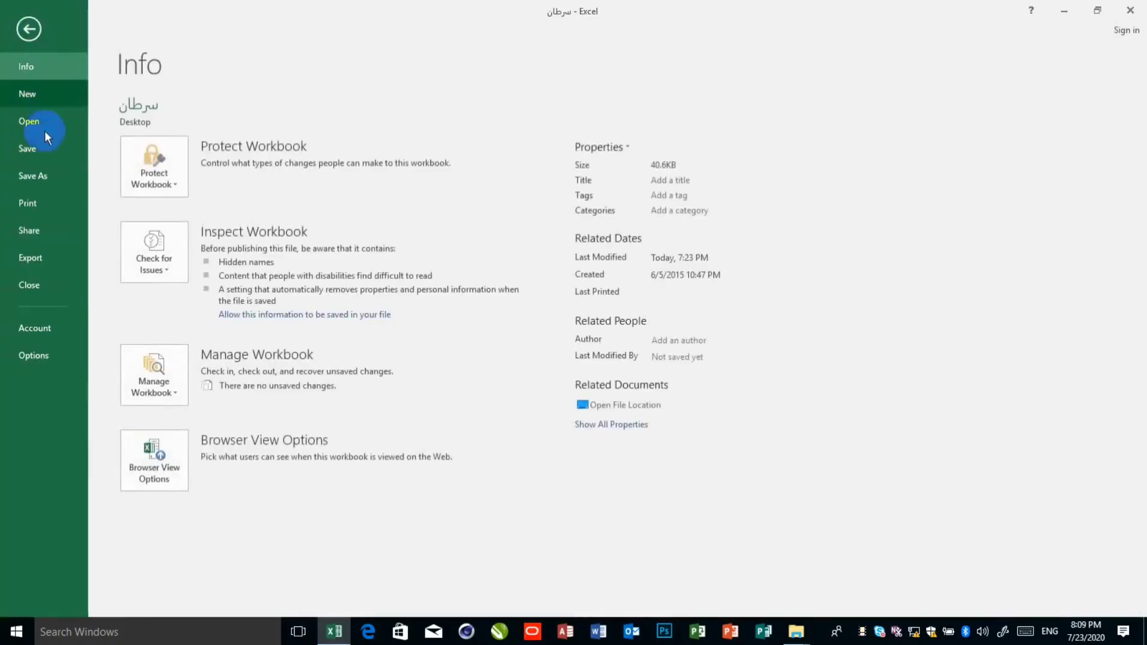
left_click(50, 199)
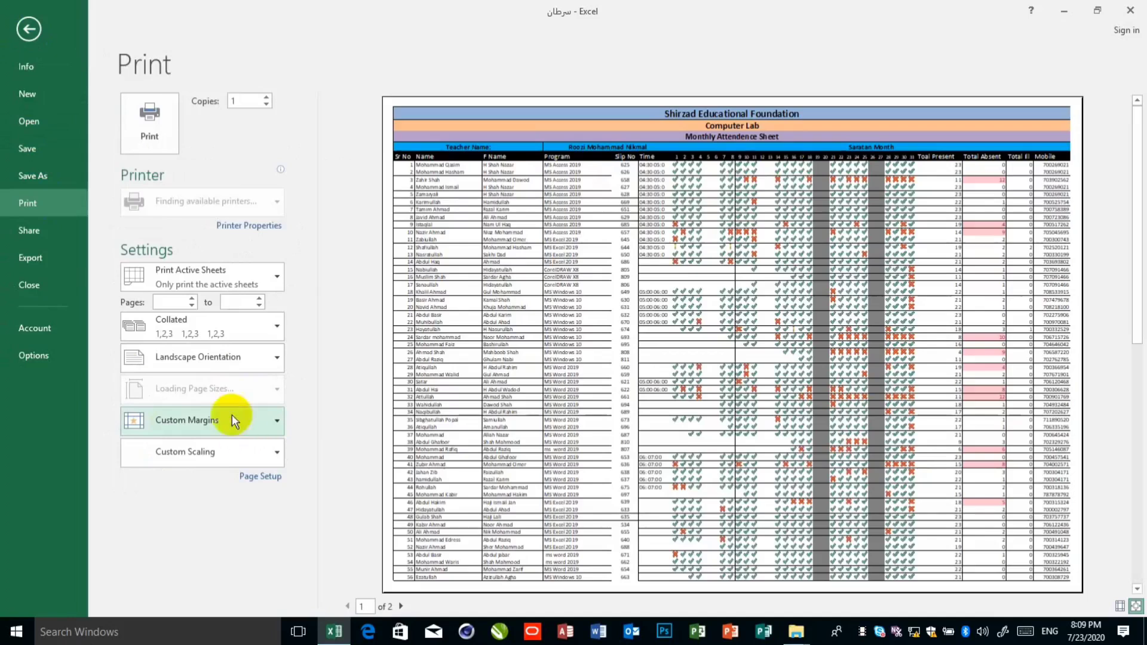
left_click(231, 418)
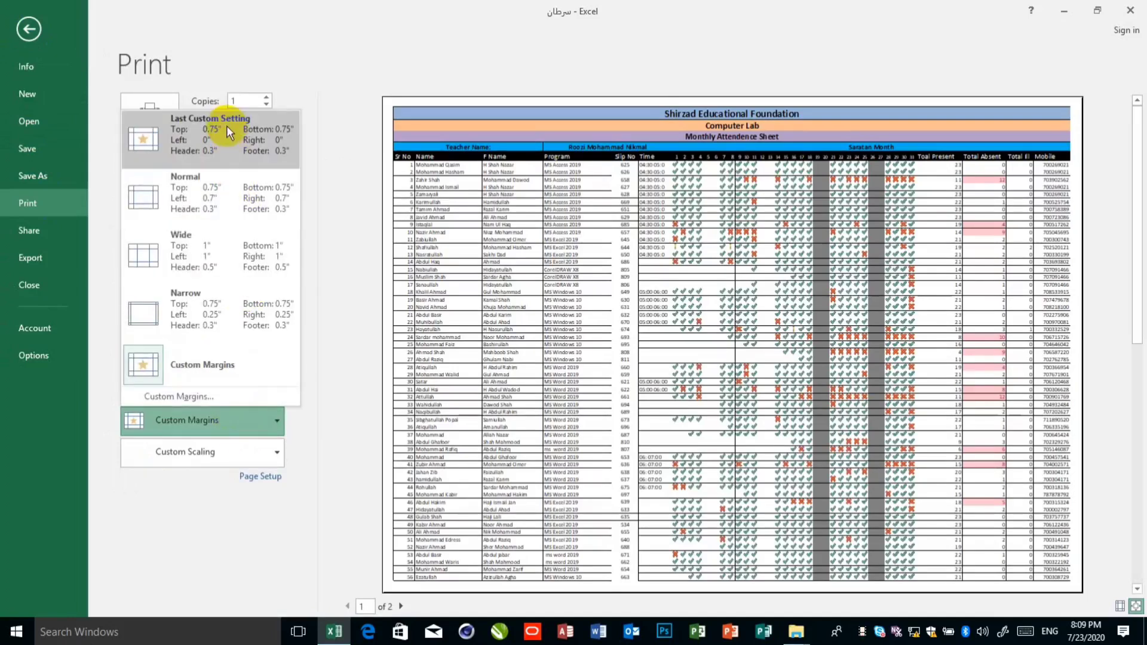
left_click(218, 308)
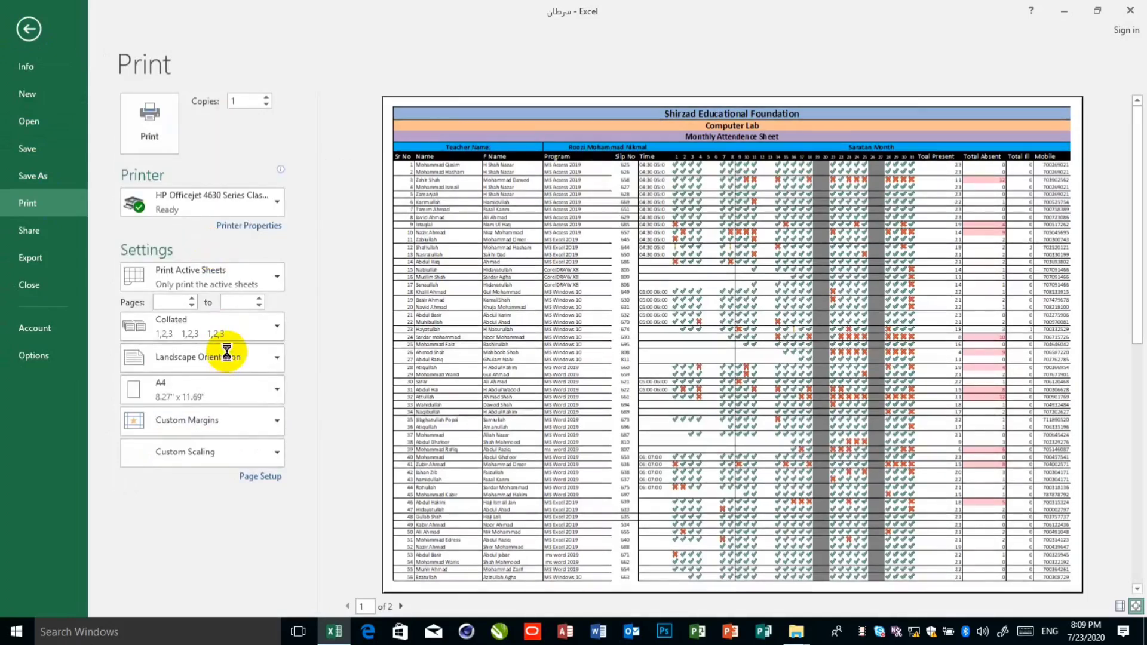
Set the printout to portrait orientation with no scaling
left_click(227, 351)
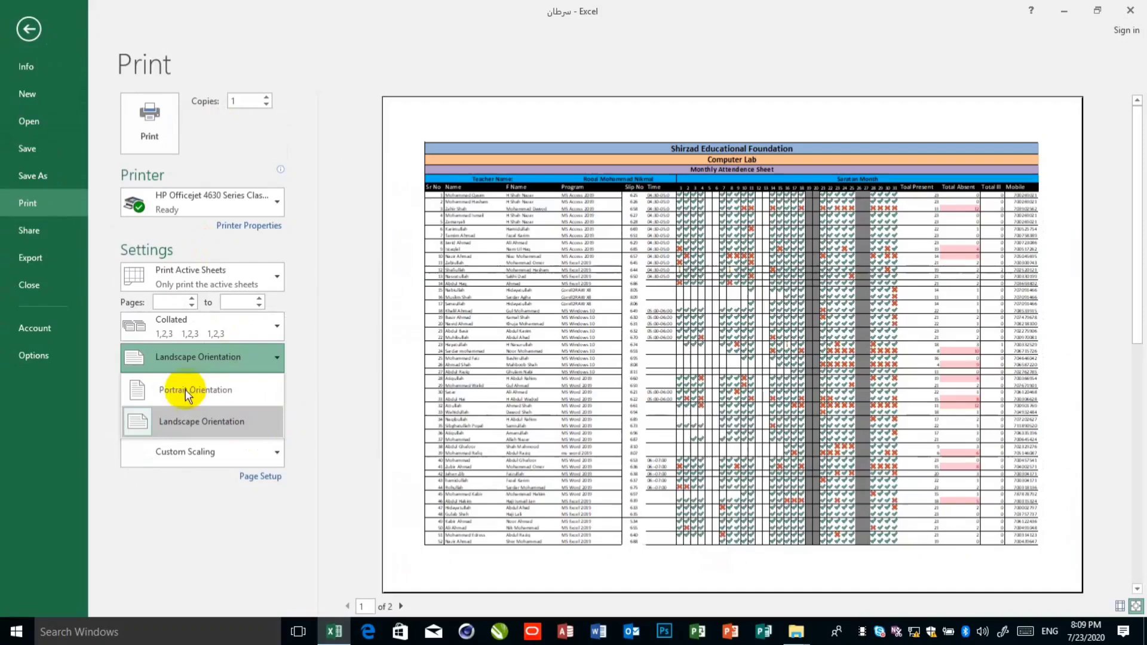
left_click(185, 389)
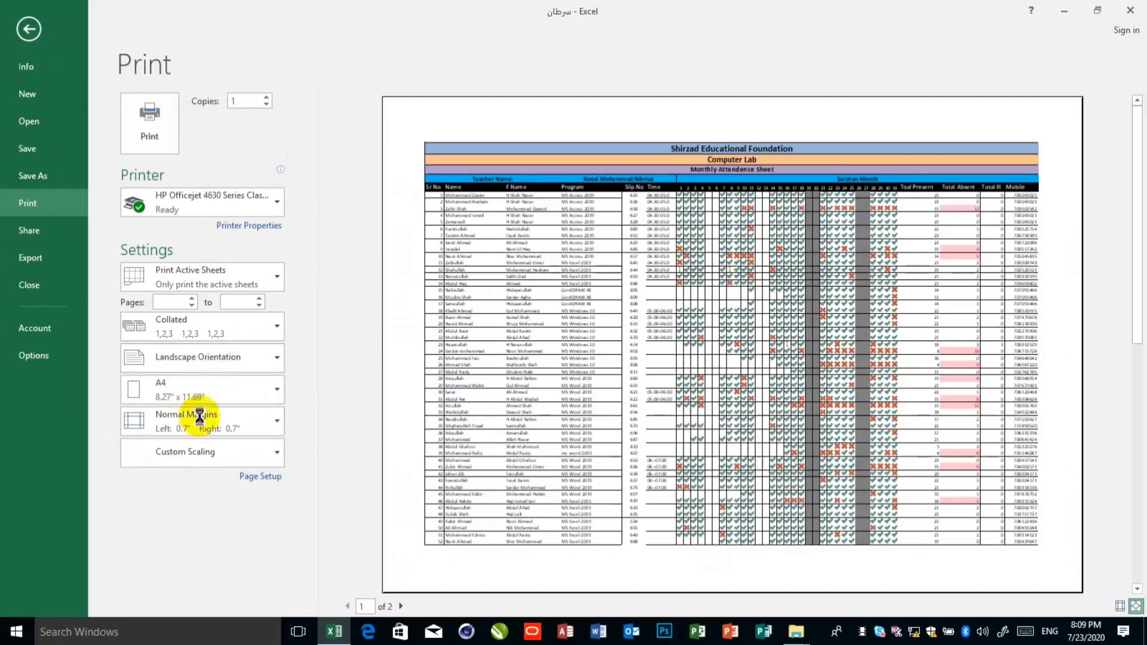
left_click(221, 455)
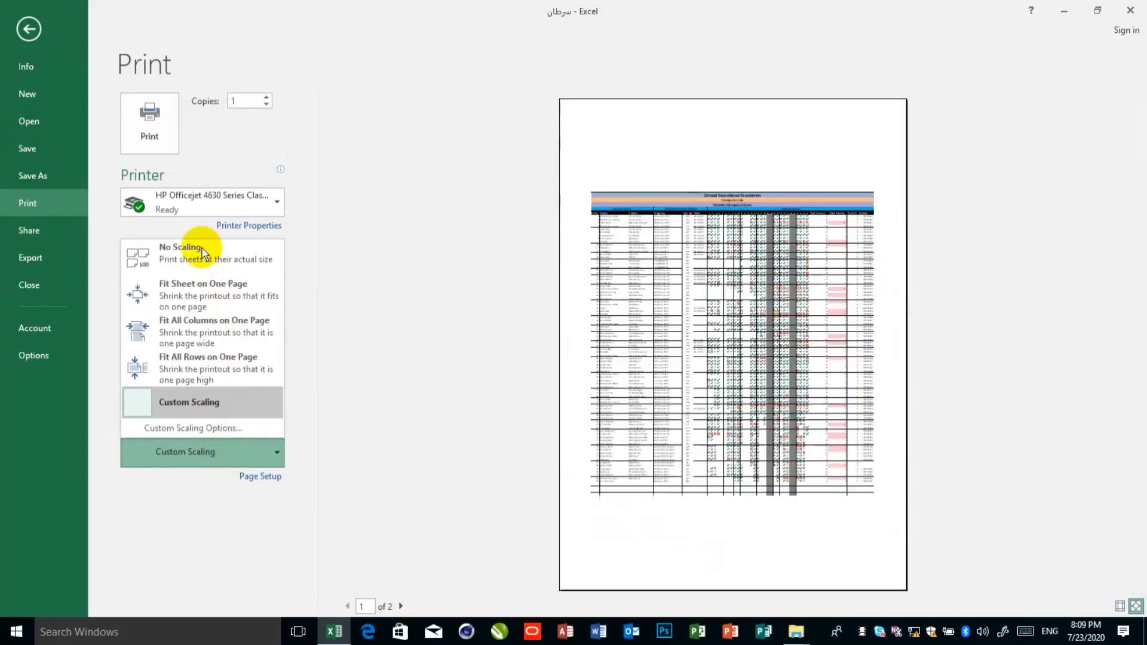
left_click(203, 252)
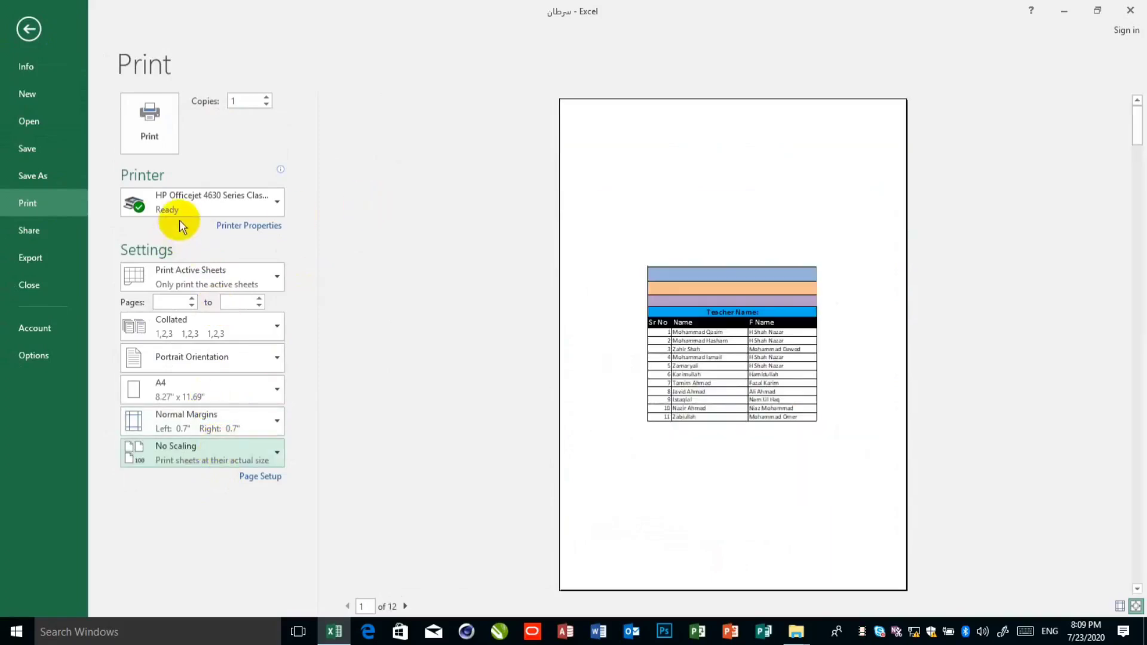
Choose the HP LaserJet P4014/P4015 PCL6 Class Driver as the printer and return to the worksheet
left_click(202, 195)
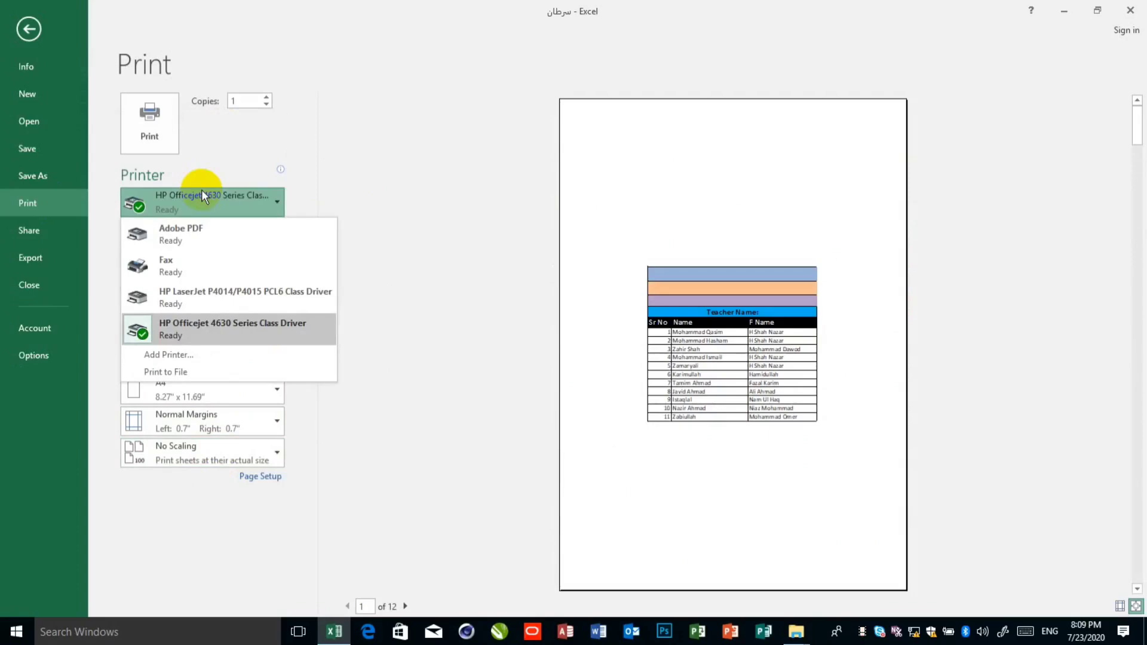
left_click(218, 296)
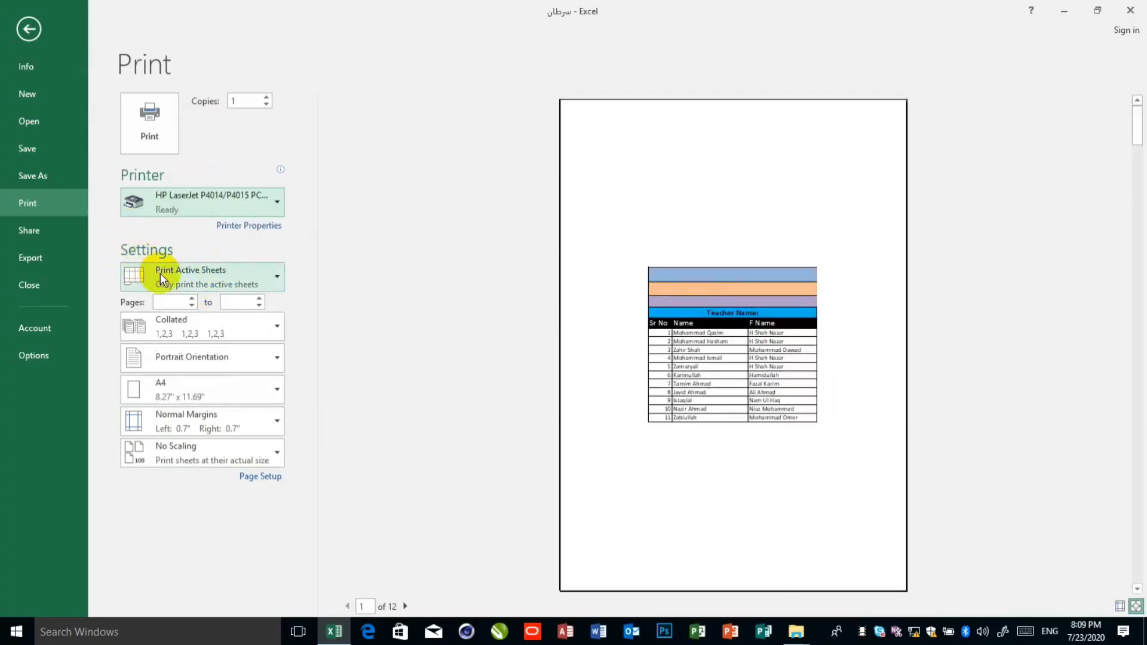
left_click(234, 272)
left_click(25, 19)
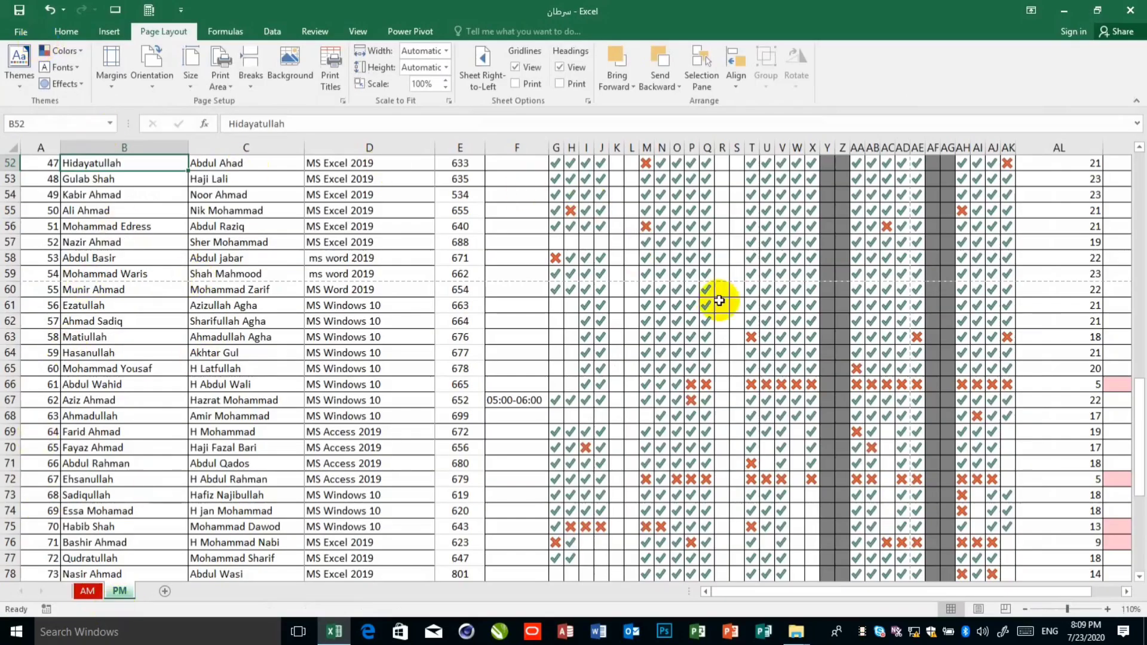
Examine the PM sheet with its print preview and print range options, and check the AM sheet
scroll(720, 301, "down", 6)
scroll(721, 330, "up", 18)
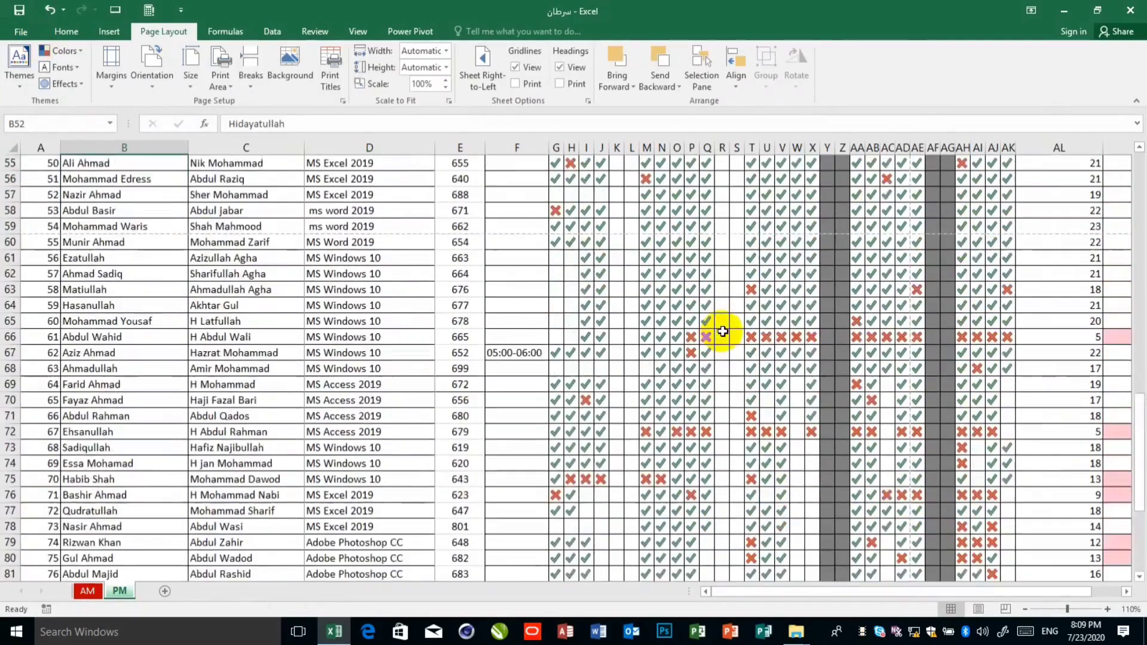
key("ctrl+p")
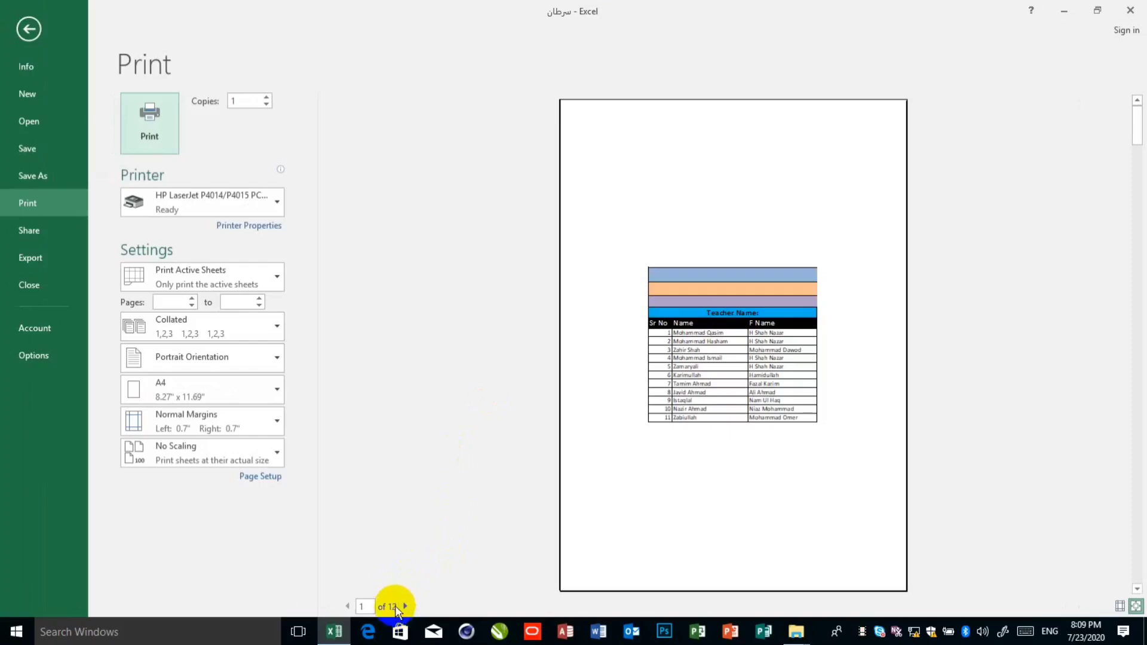
left_click(261, 270)
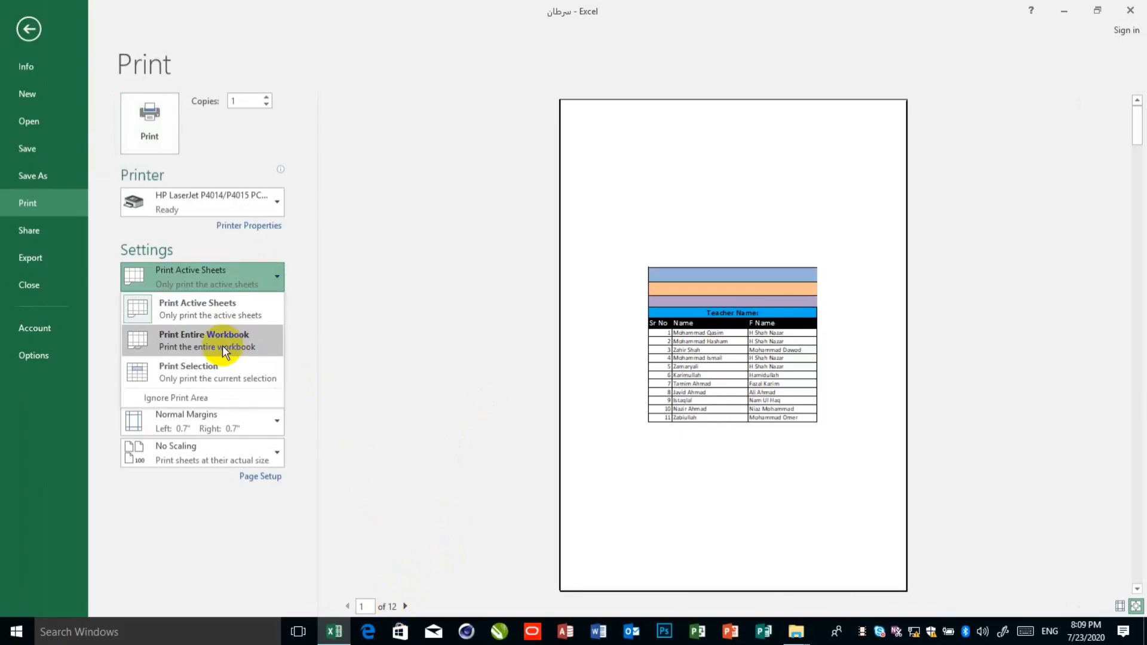
left_click(29, 29)
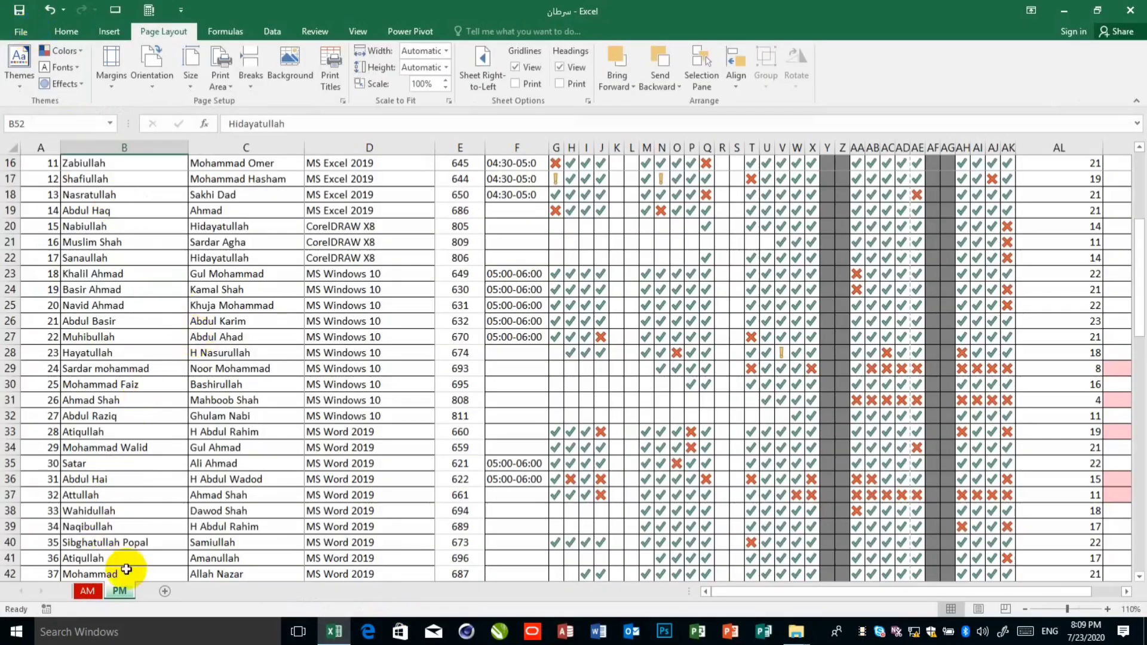
left_click(88, 592)
key("ctrl+Page_Down")
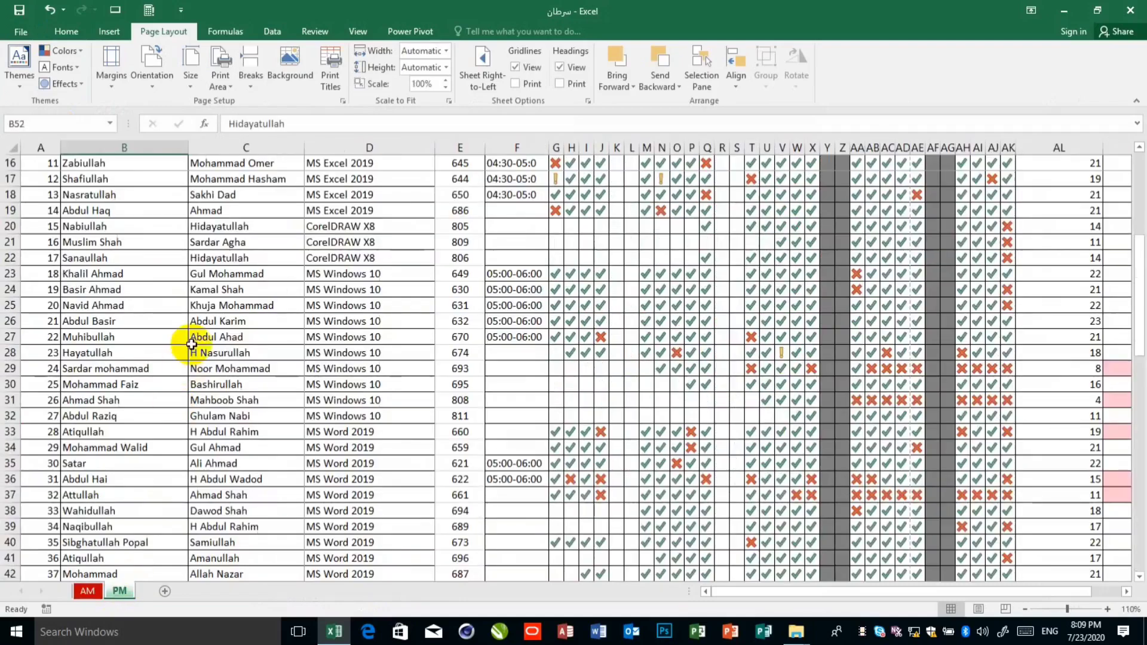
Set the printout to cover the entire workbook and return to the worksheet
key("ctrl+p")
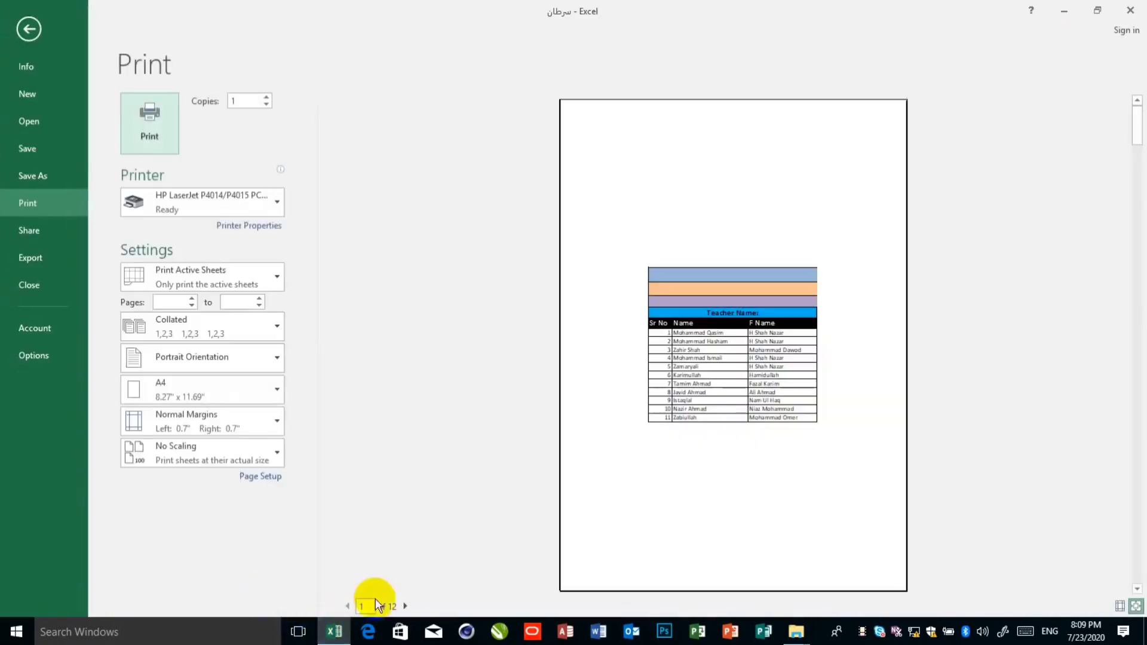
left_click(246, 270)
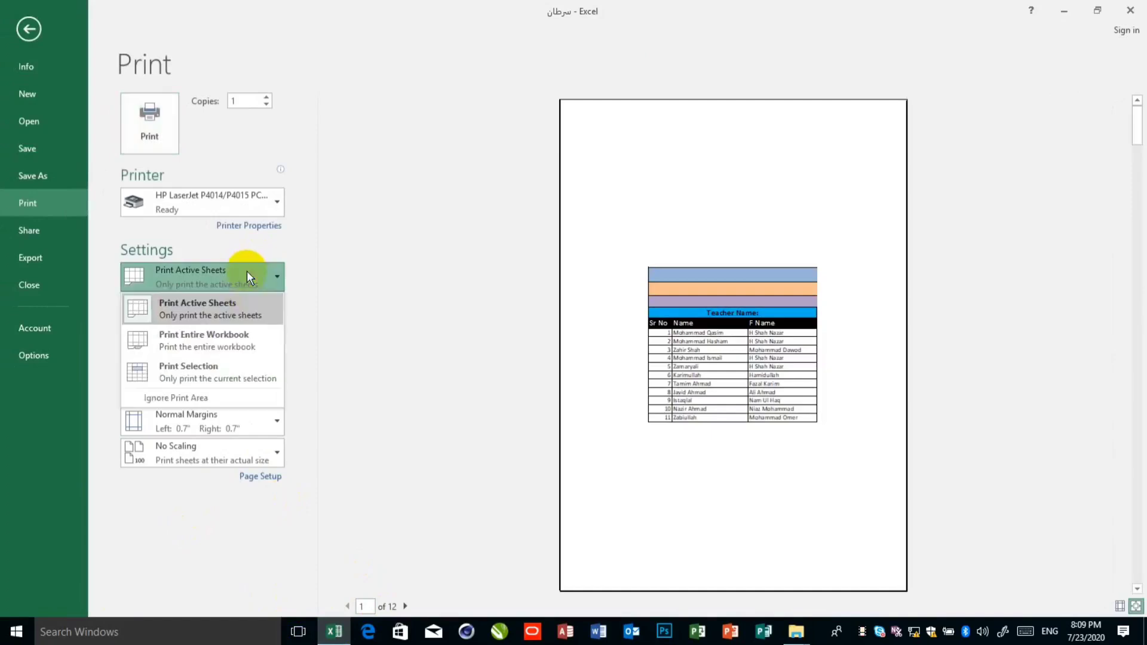
left_click(220, 341)
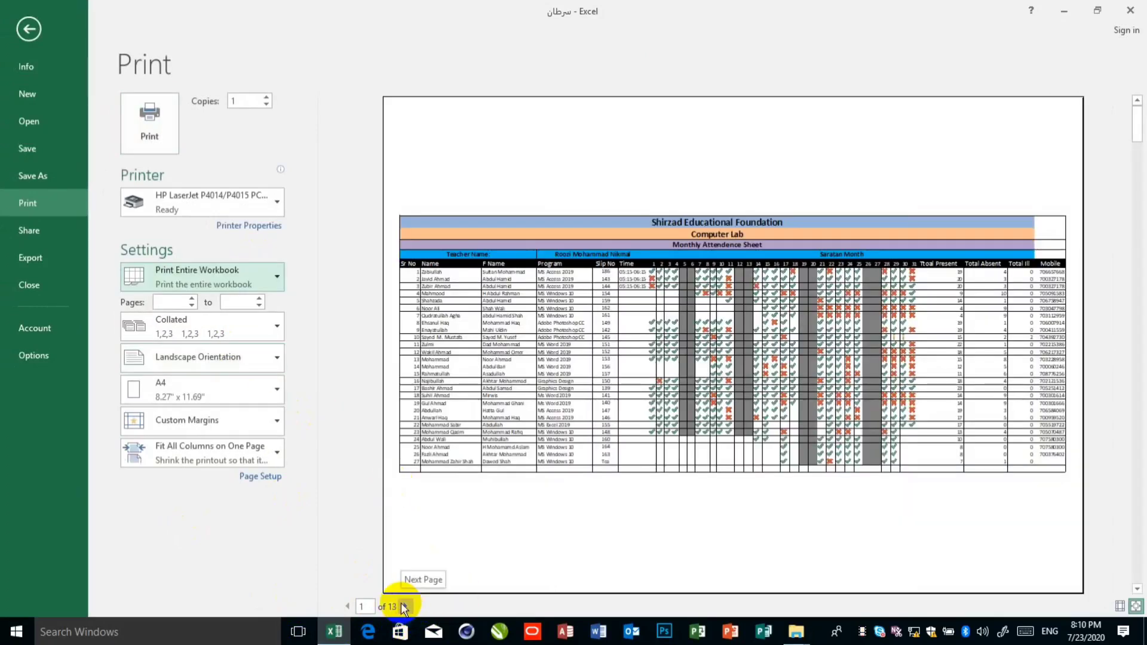
left_click(228, 277)
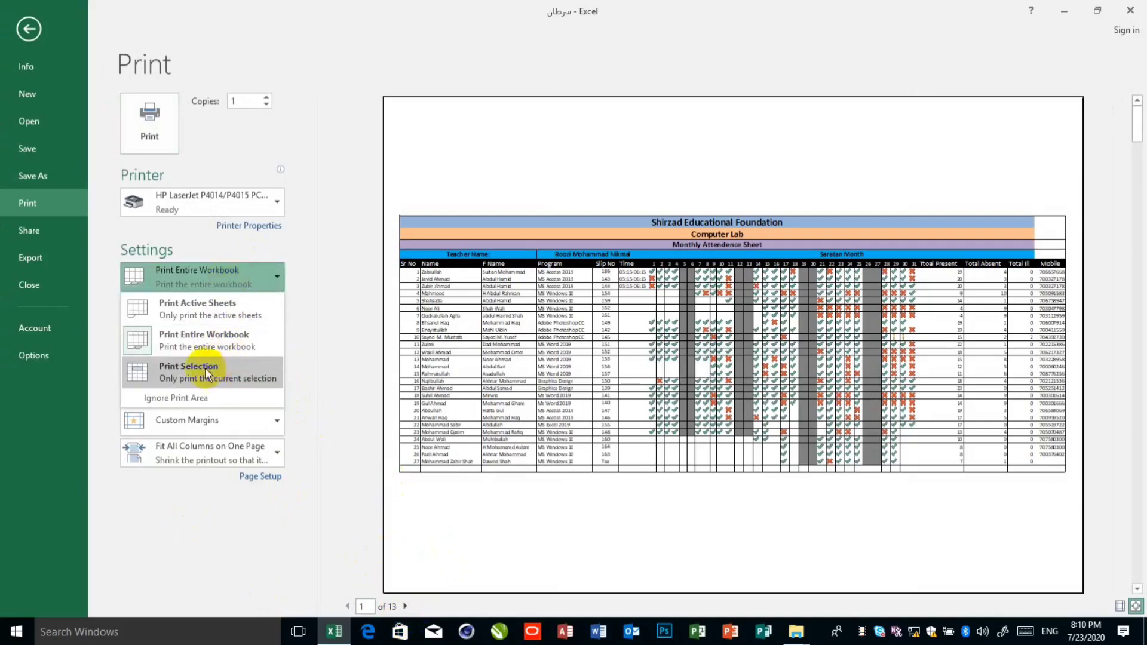
left_click(28, 32)
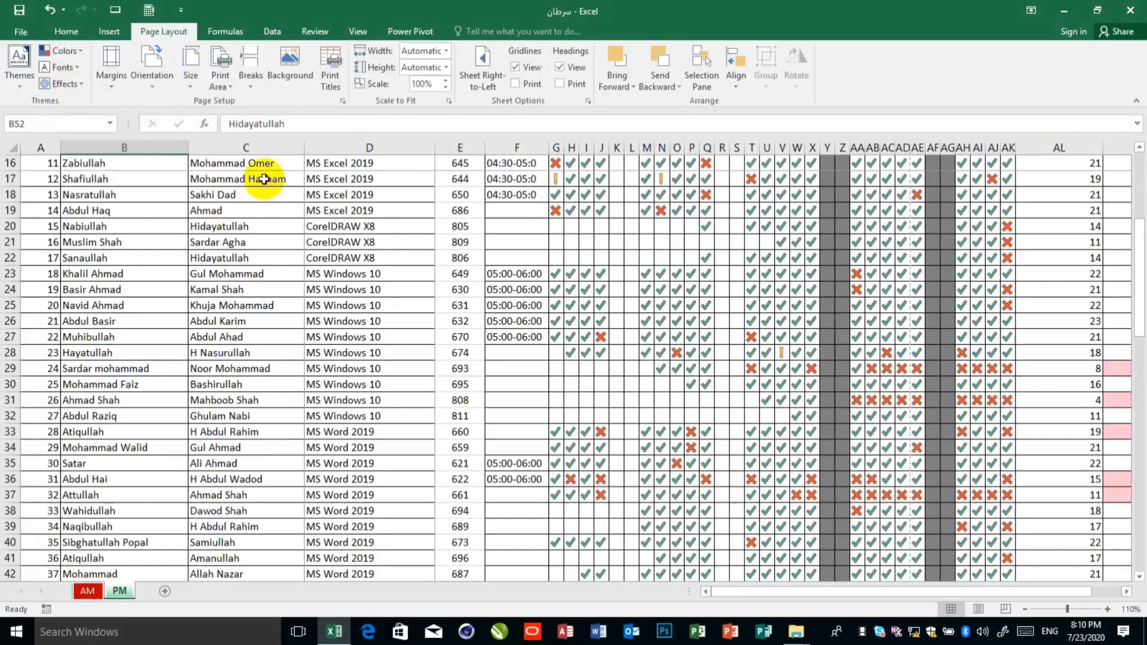
Select cells B8:B15 in the Name column and set the printout to the current selection only
scroll(172, 222, "up", 5)
left_click(114, 310)
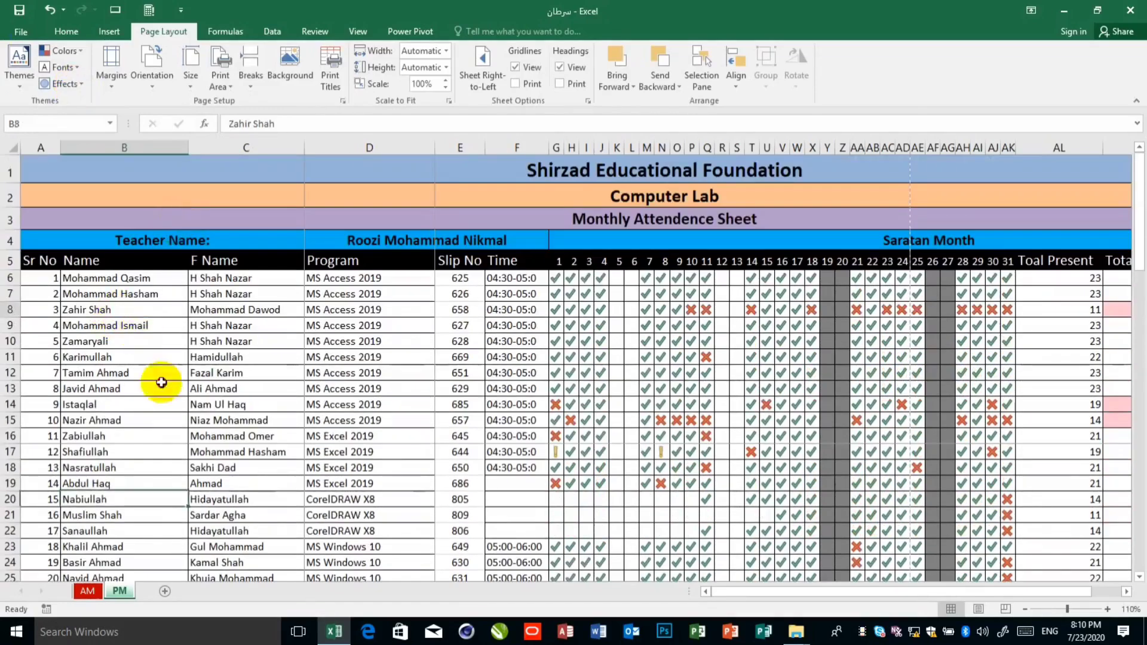
left_click_drag(161, 382, 163, 425)
key("ctrl+p")
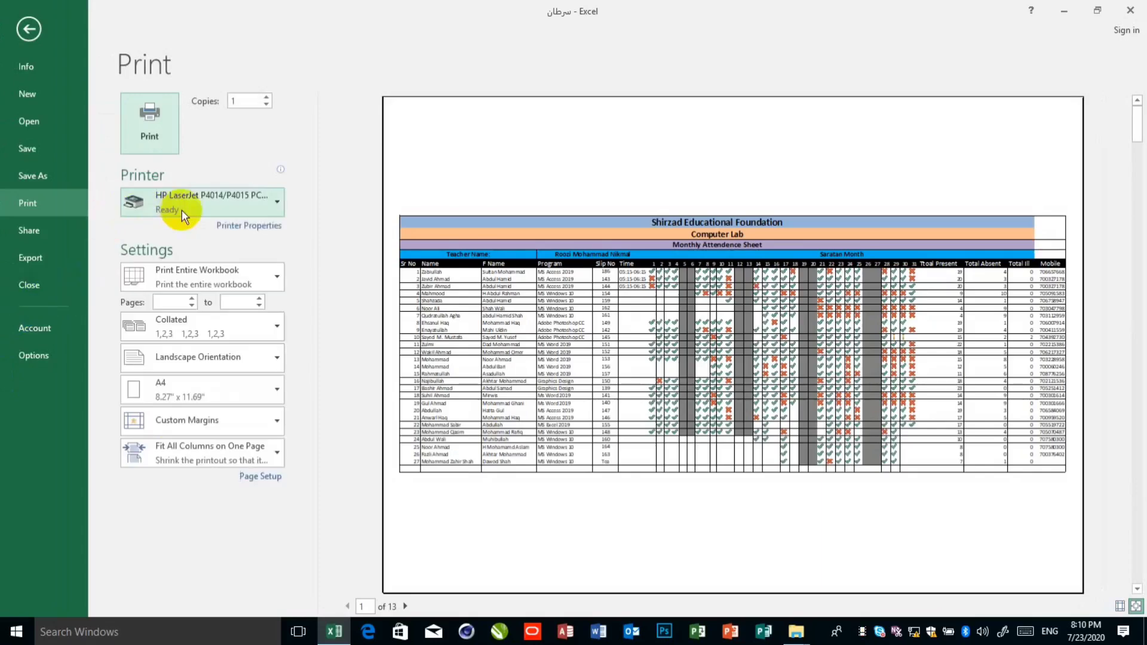
left_click(182, 210)
left_click(183, 210)
left_click(173, 270)
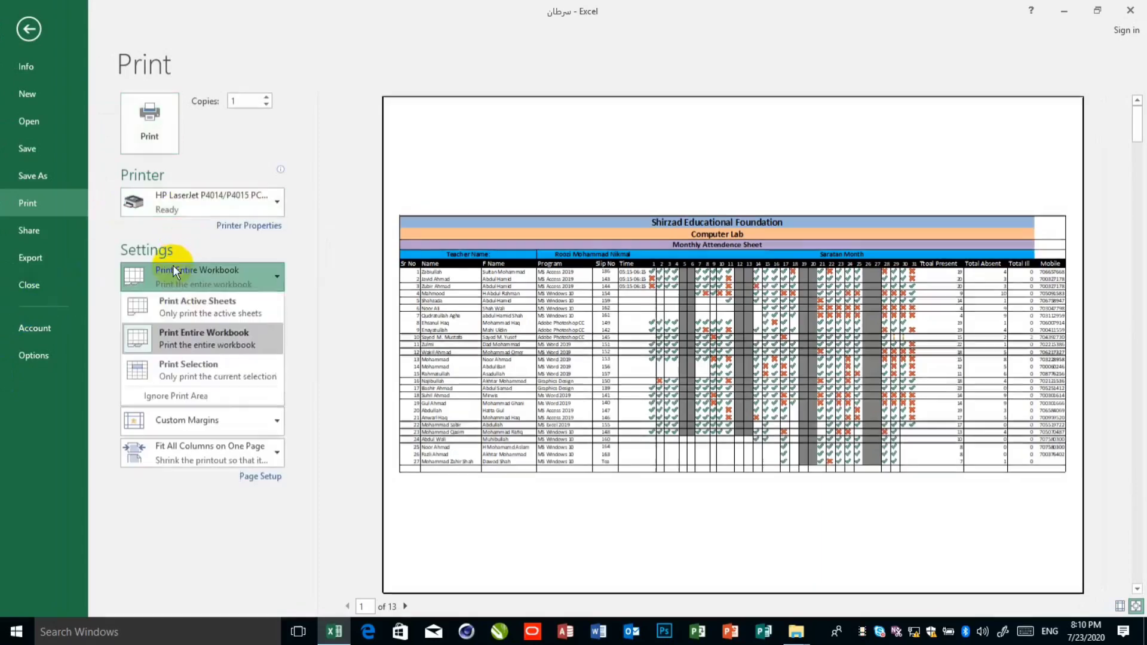
left_click(190, 368)
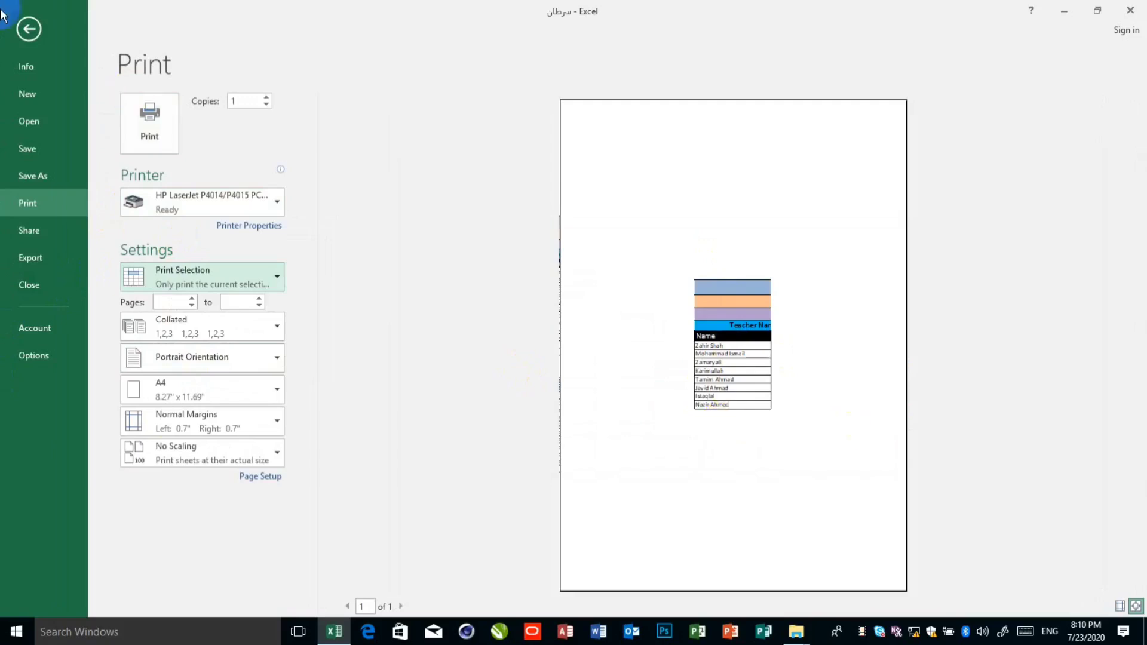
Set the printout to the active sheets only and limit it to pages 3 to 7
left_click(217, 281)
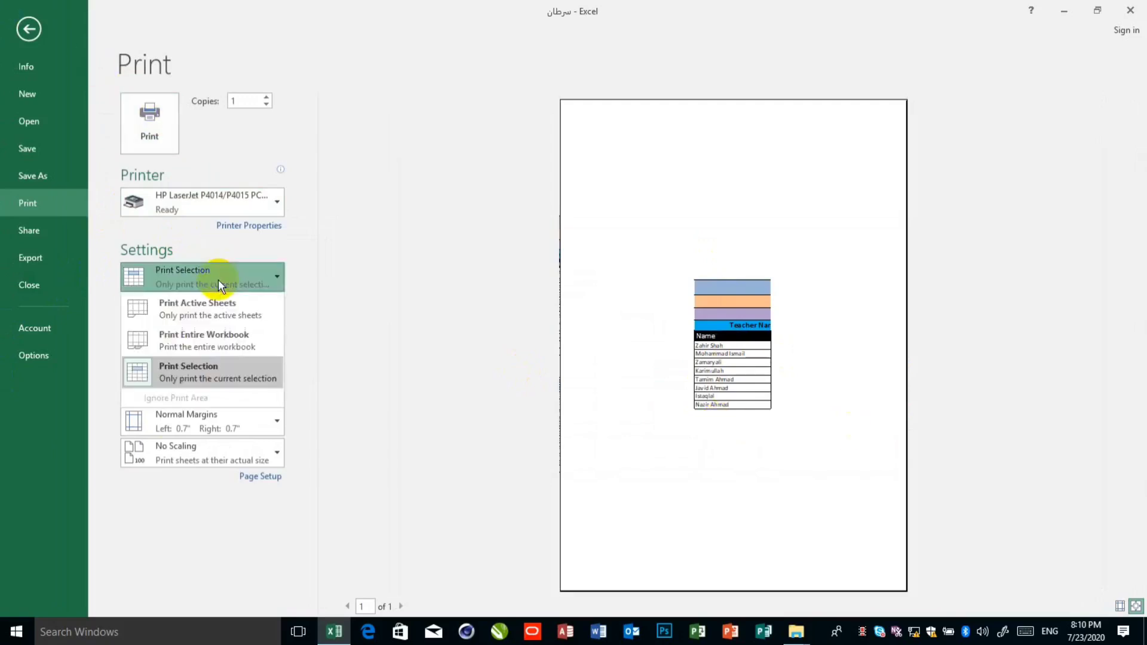
left_click(192, 310)
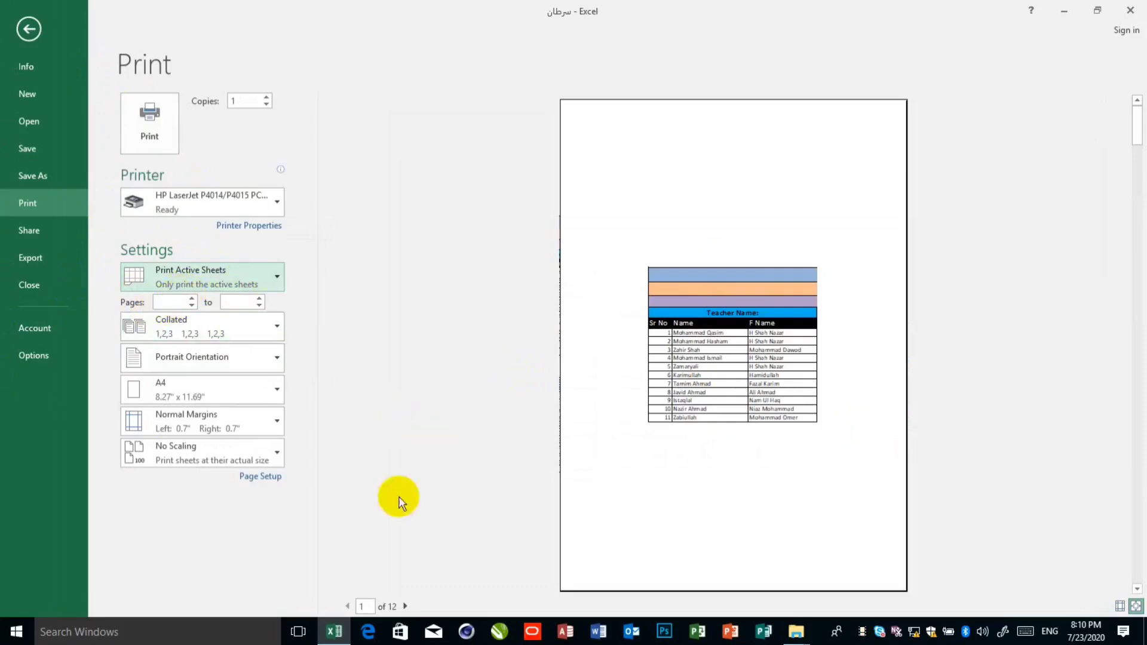
left_click(175, 302)
type("3")
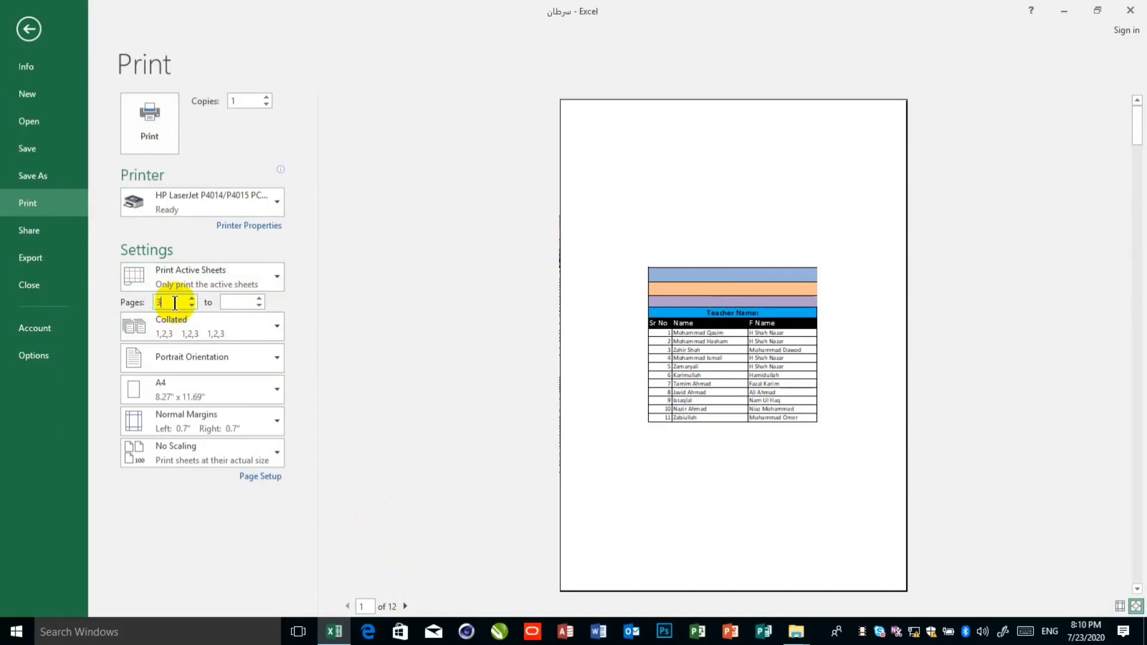
left_click(246, 299)
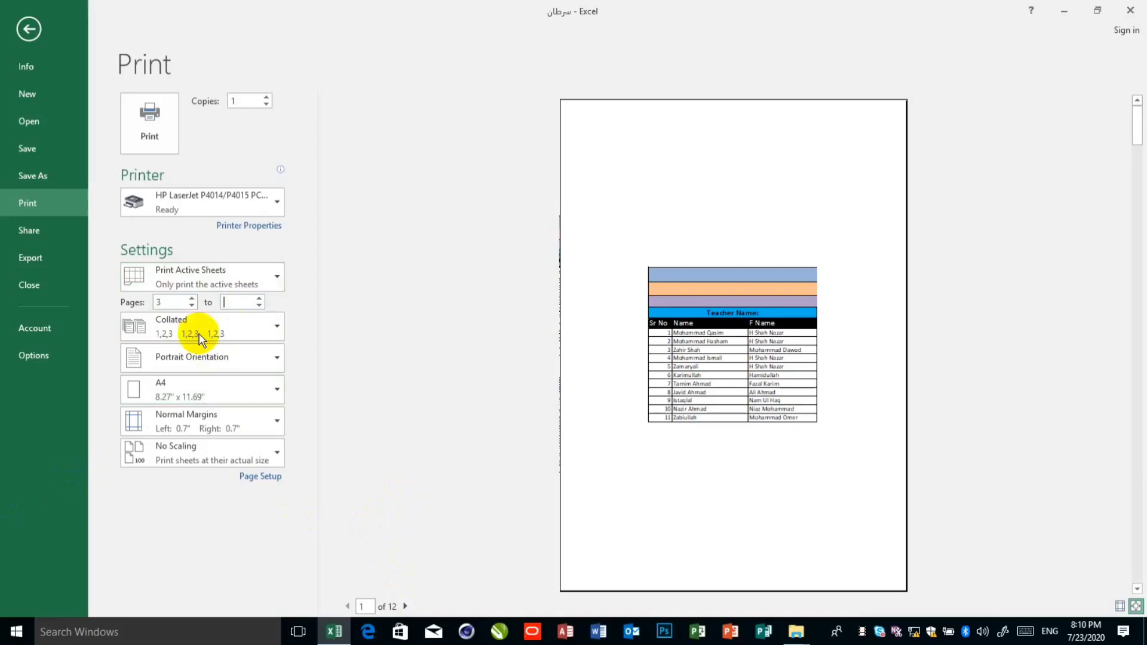
type("7")
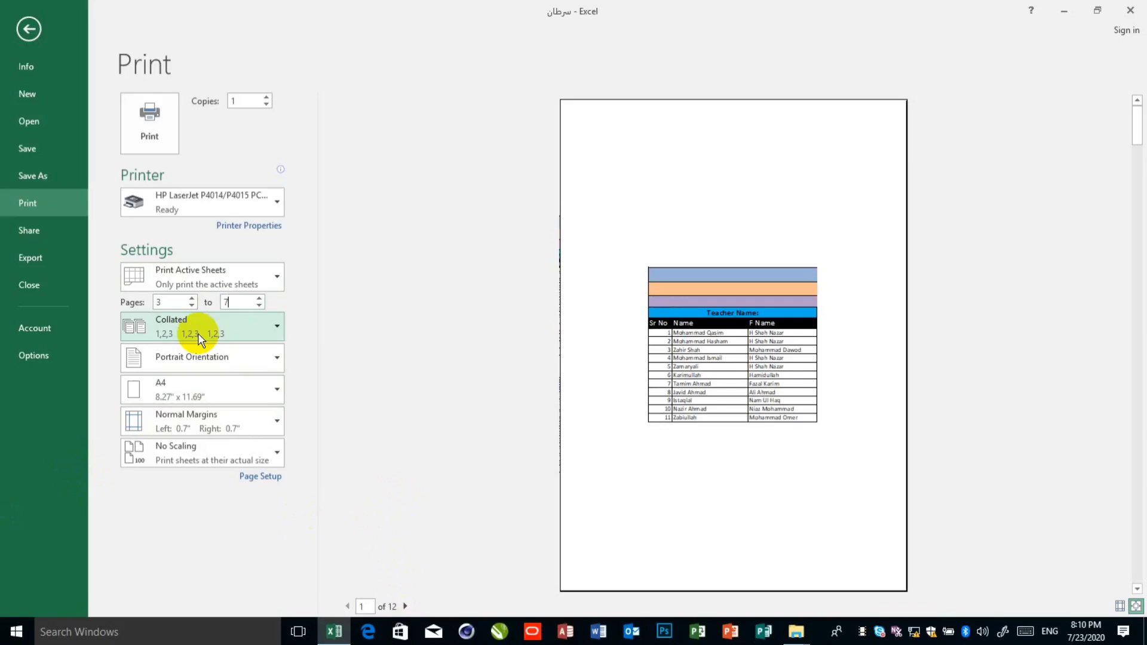
Clear both page range values in the print settings and return to the PM worksheet
key("BackSpace")
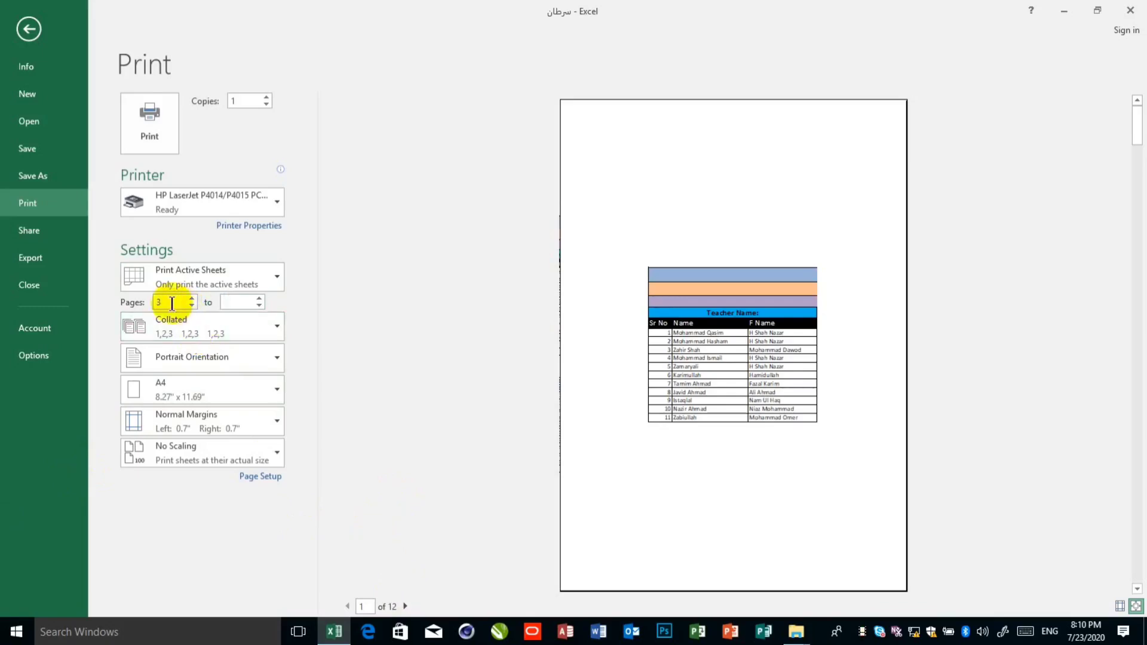
left_click(116, 309)
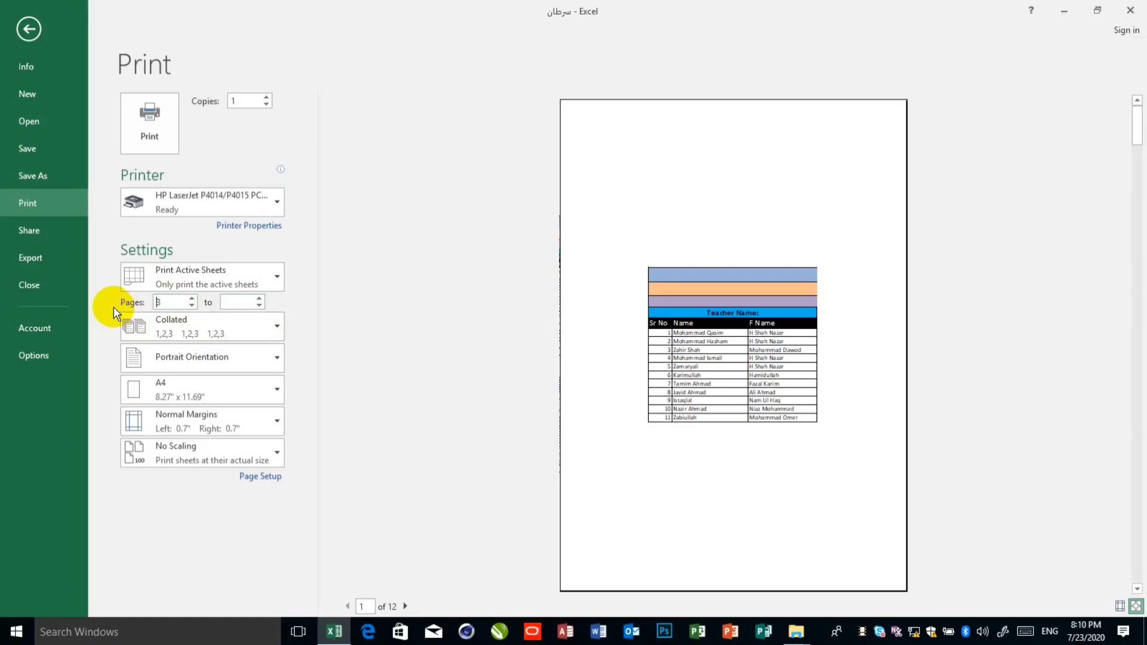
left_click_drag(171, 302, 54, 303)
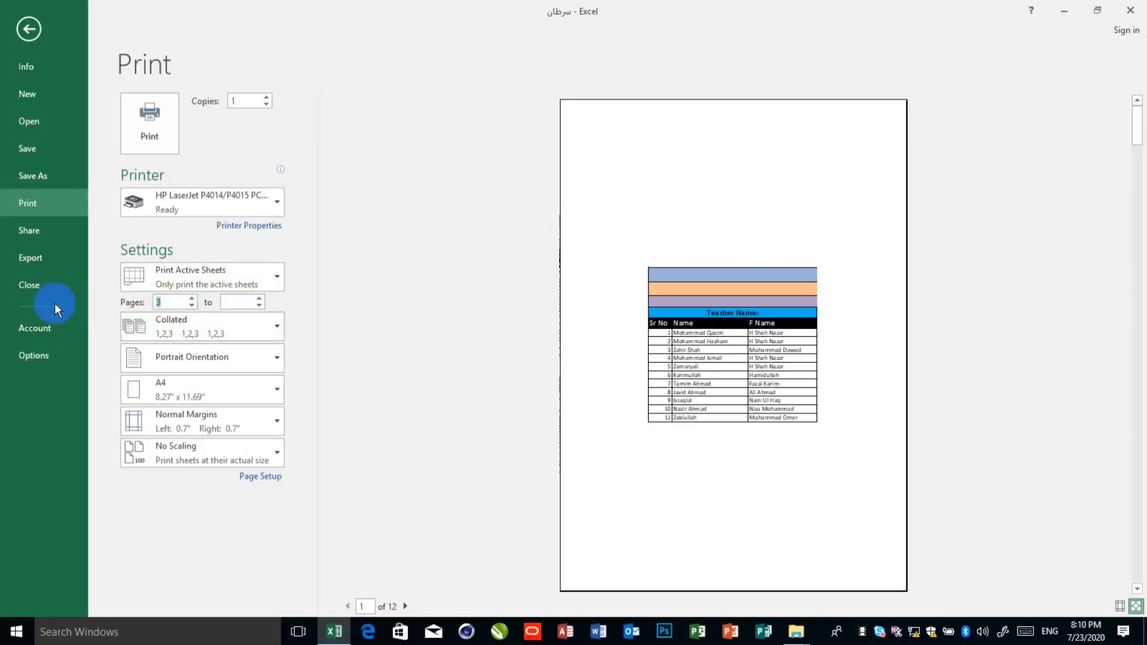
key("BackSpace")
left_click(29, 29)
scroll(520, 582, "down", 5)
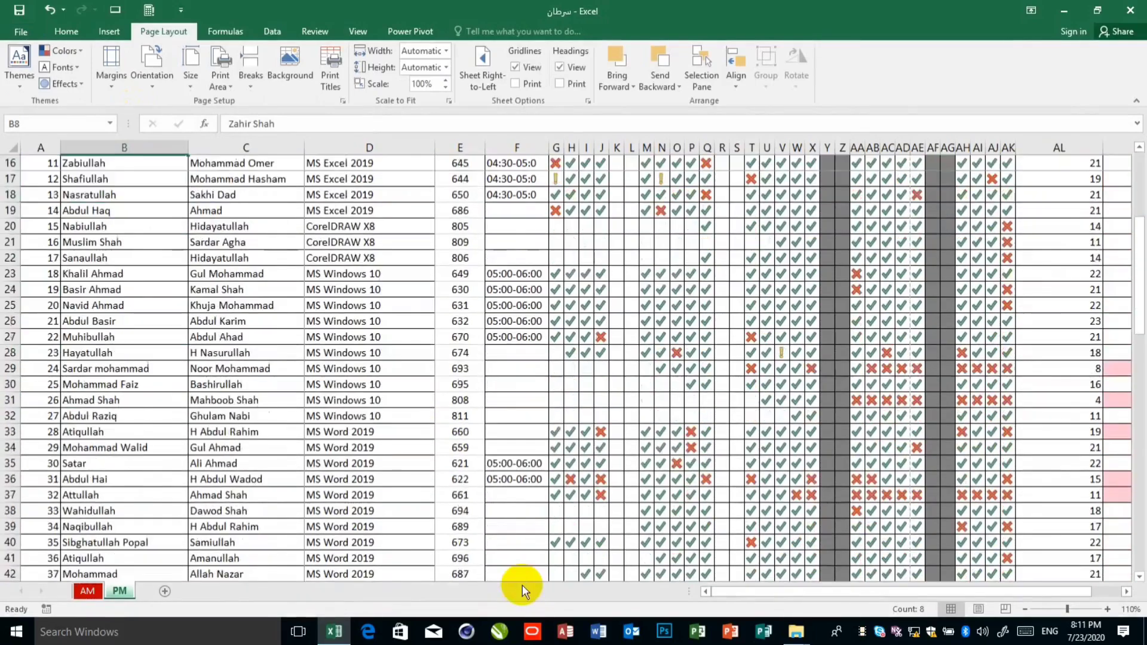
scroll(522, 585, "down", 3)
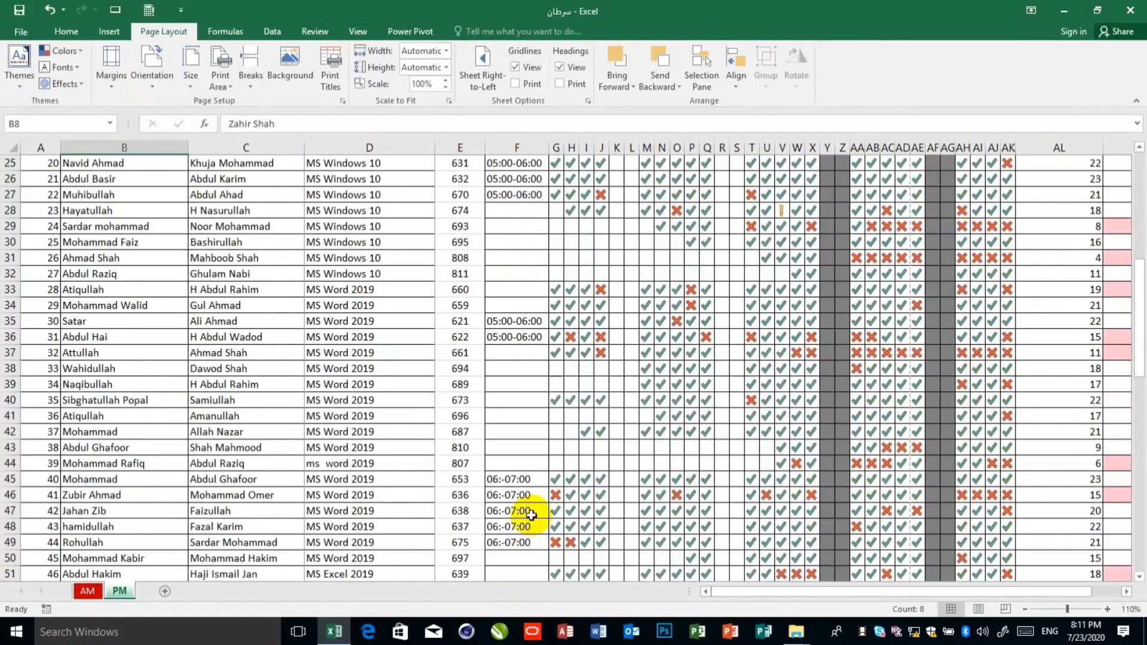
Open the print preview and page through it up to page 5 and back to page 1
key("ctrl+p")
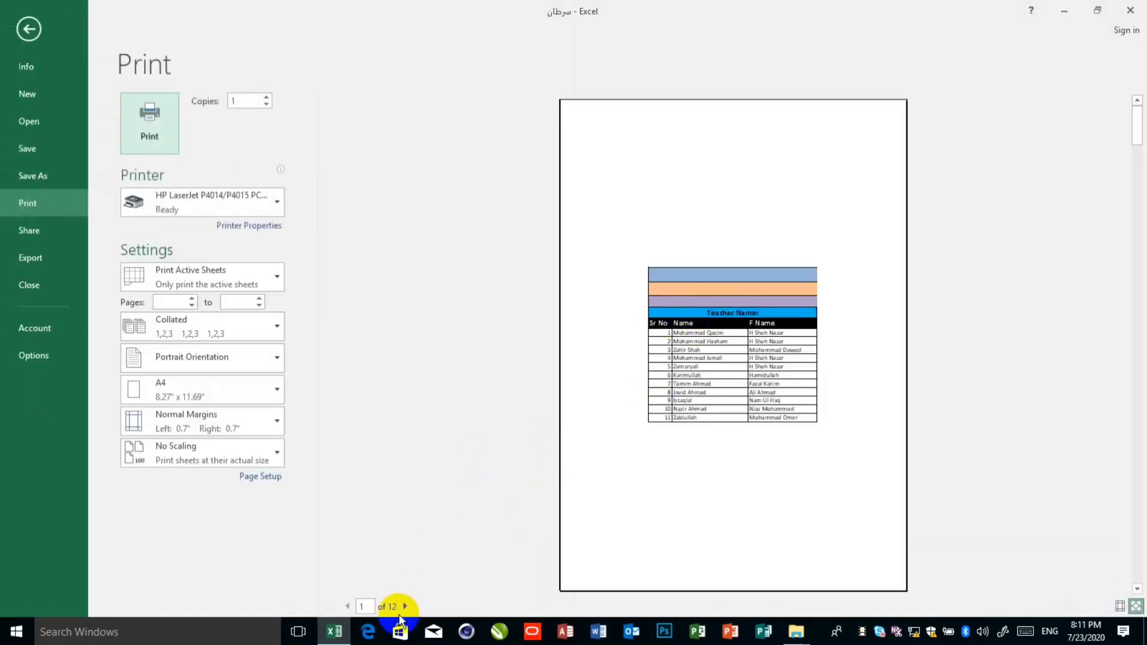
left_click(405, 606)
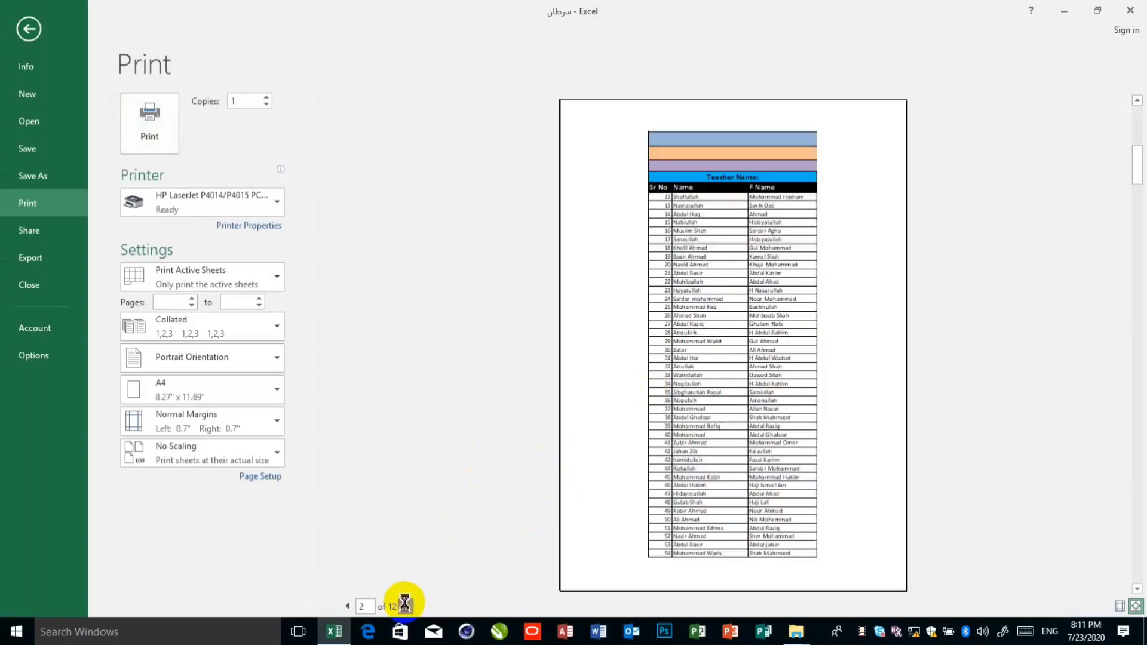
left_click(406, 606)
left_click(406, 606)
left_click(405, 606)
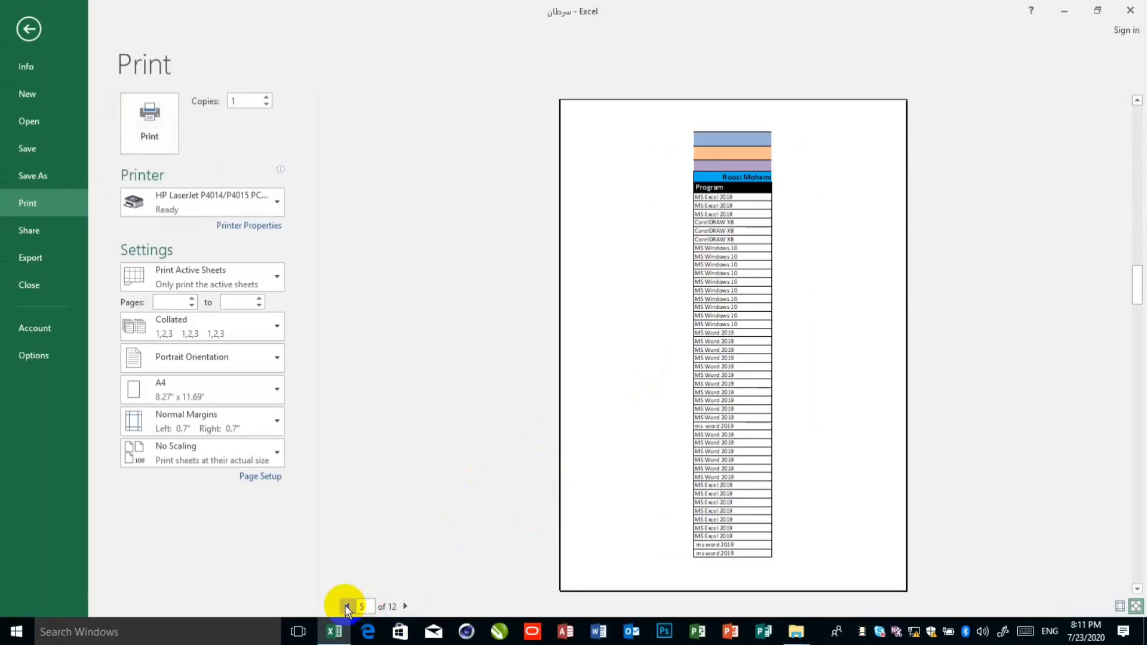
left_click(346, 606)
left_click(345, 607)
left_click(346, 606)
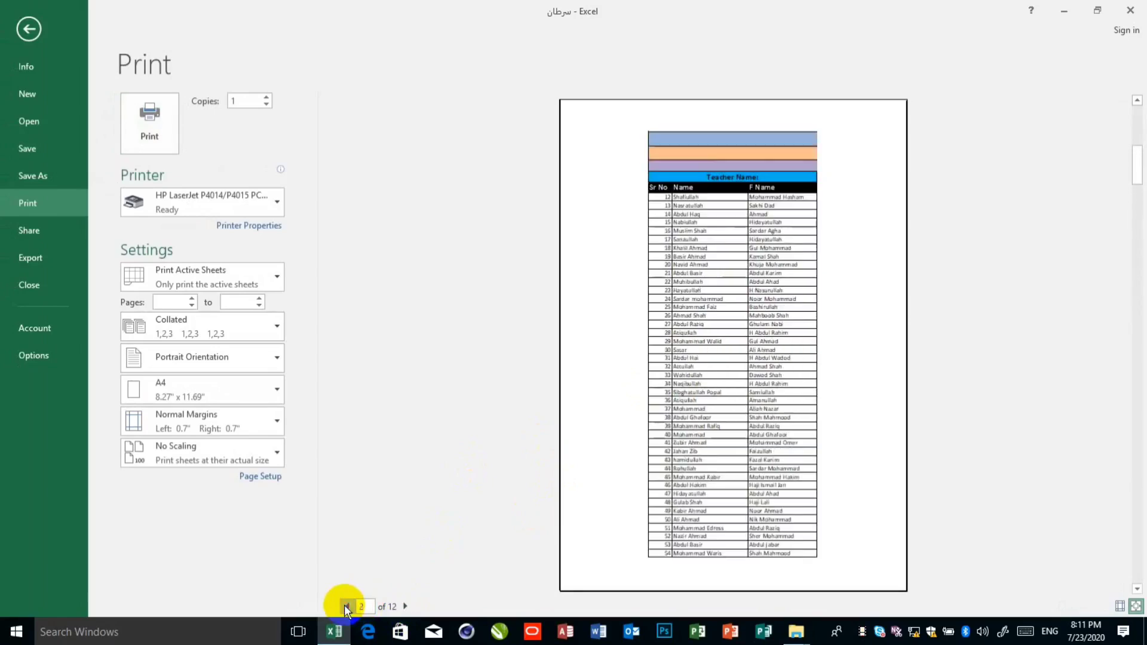
left_click(345, 606)
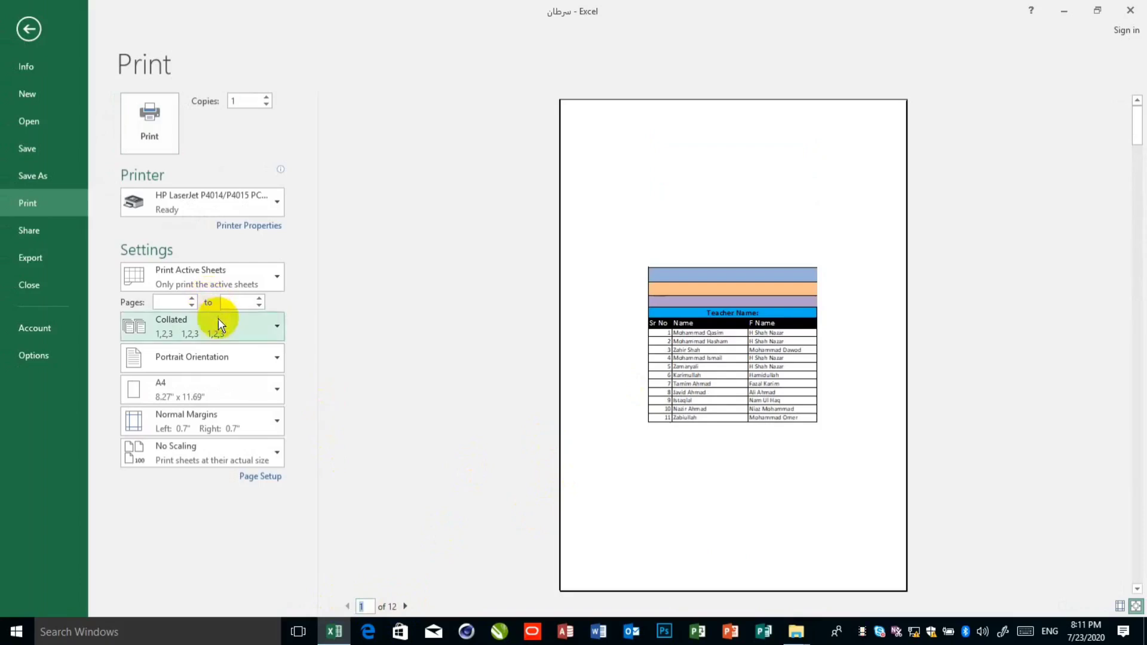
Set the number of copies to 10 and replace that with 5
left_click(199, 322)
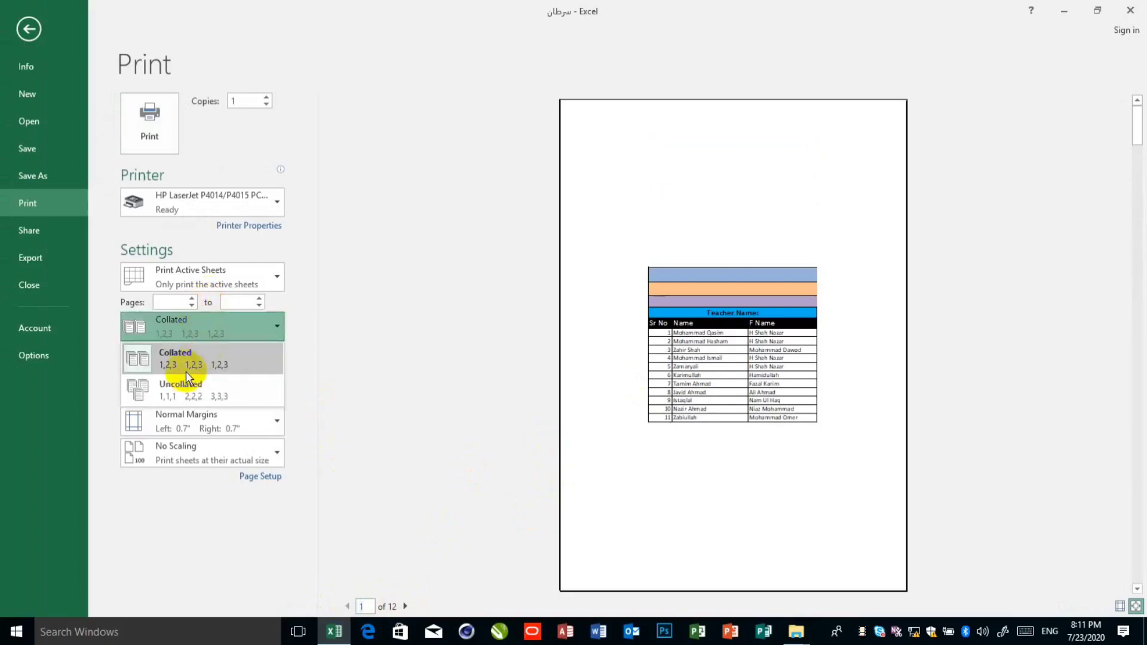
left_click(267, 97)
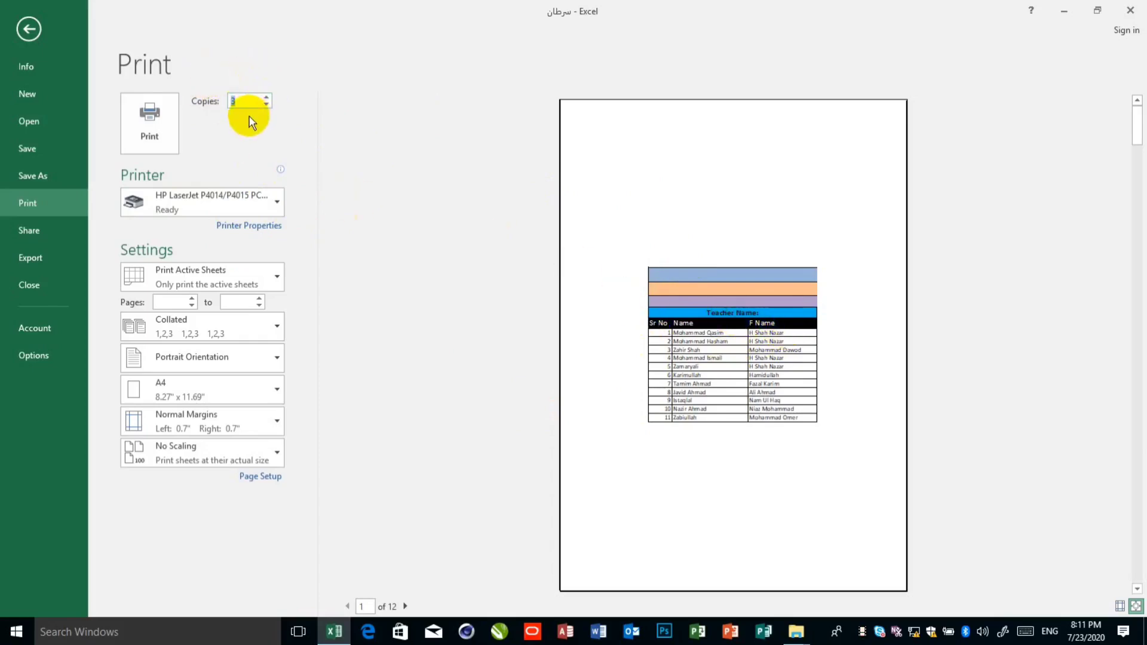
type("10")
double_click(237, 96)
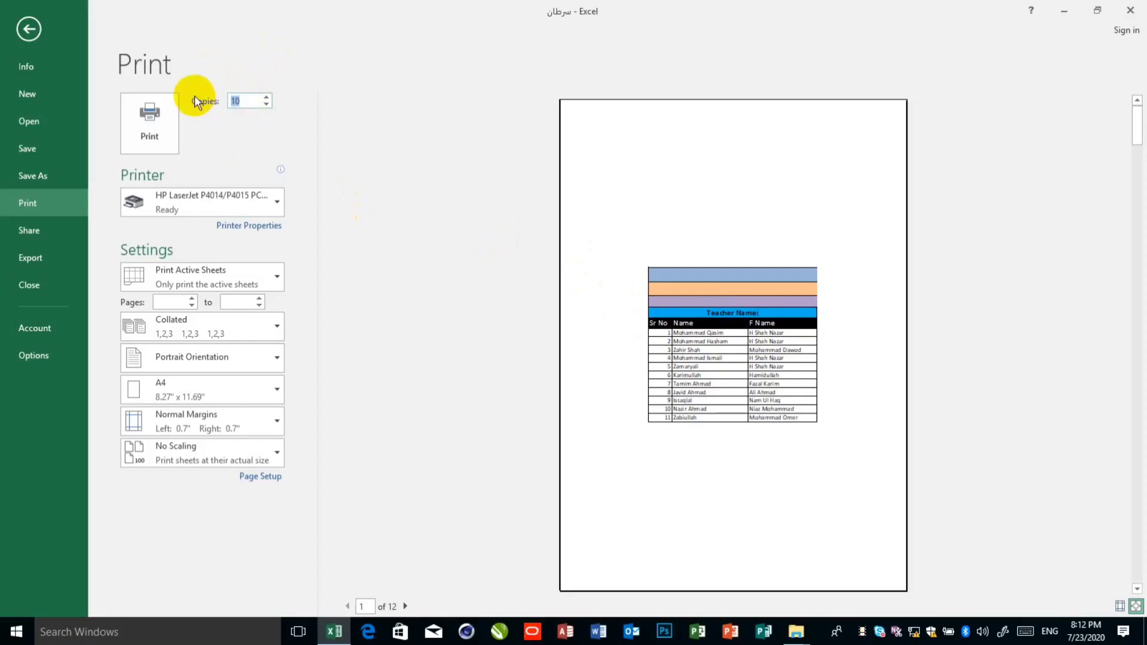
type("5")
Set the copy order to Uncollated and page the print preview forward to page 4
left_click(189, 325)
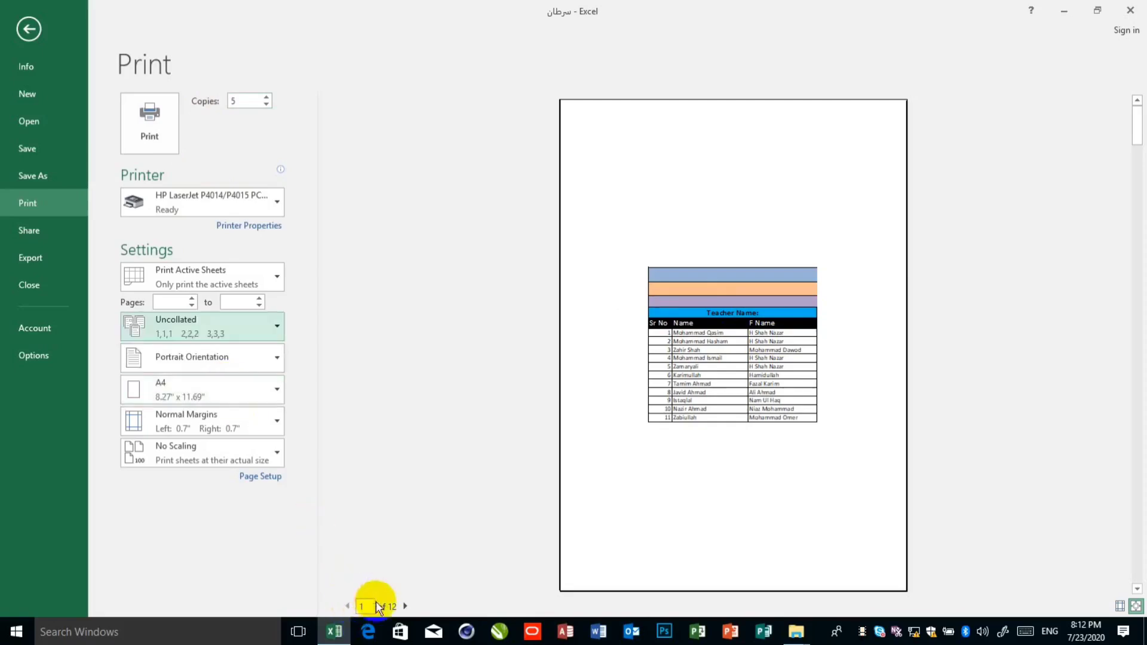
left_click(404, 606)
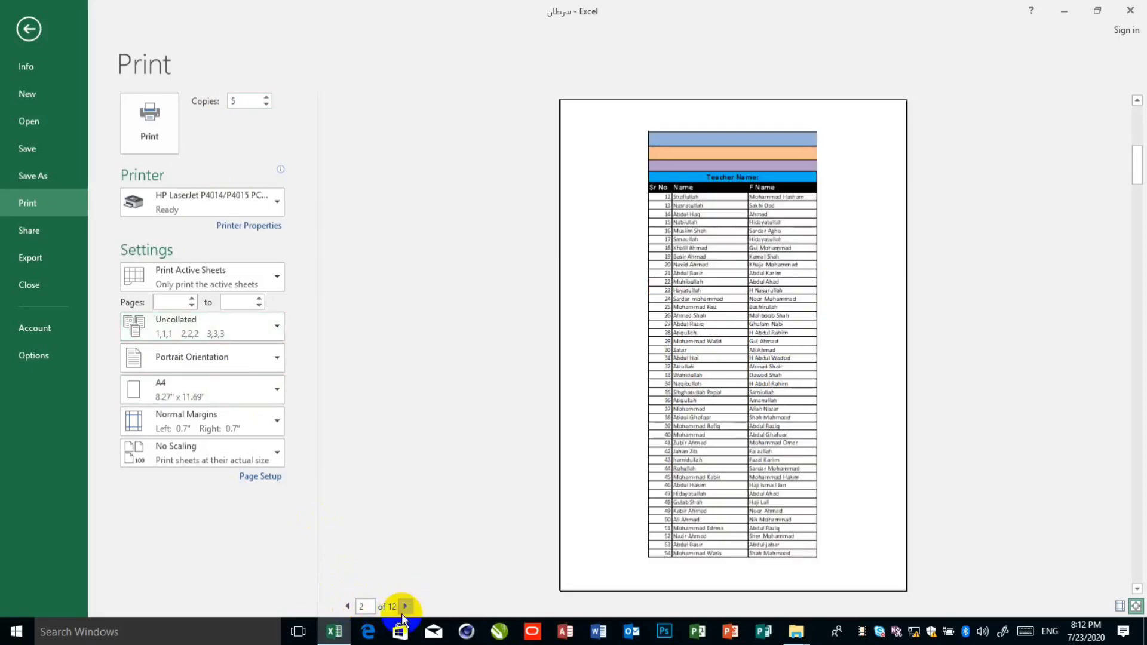
left_click(404, 607)
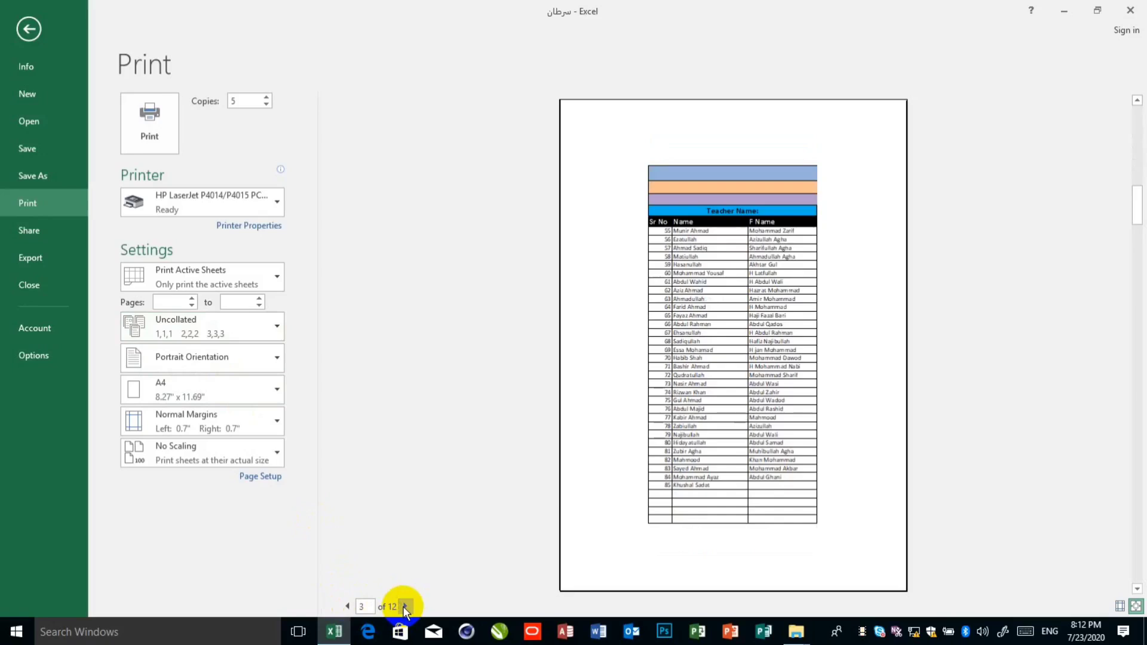
left_click(404, 606)
left_click(404, 606)
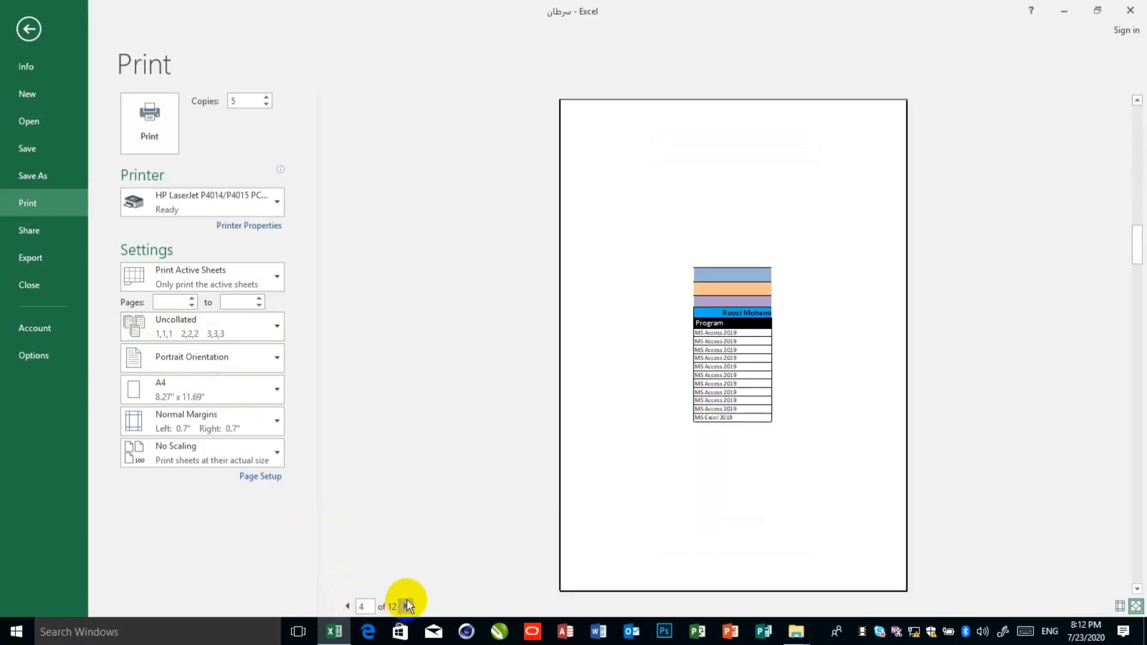
Switch the copy order to Collated and back to Uncollated
left_click(237, 321)
left_click(238, 359)
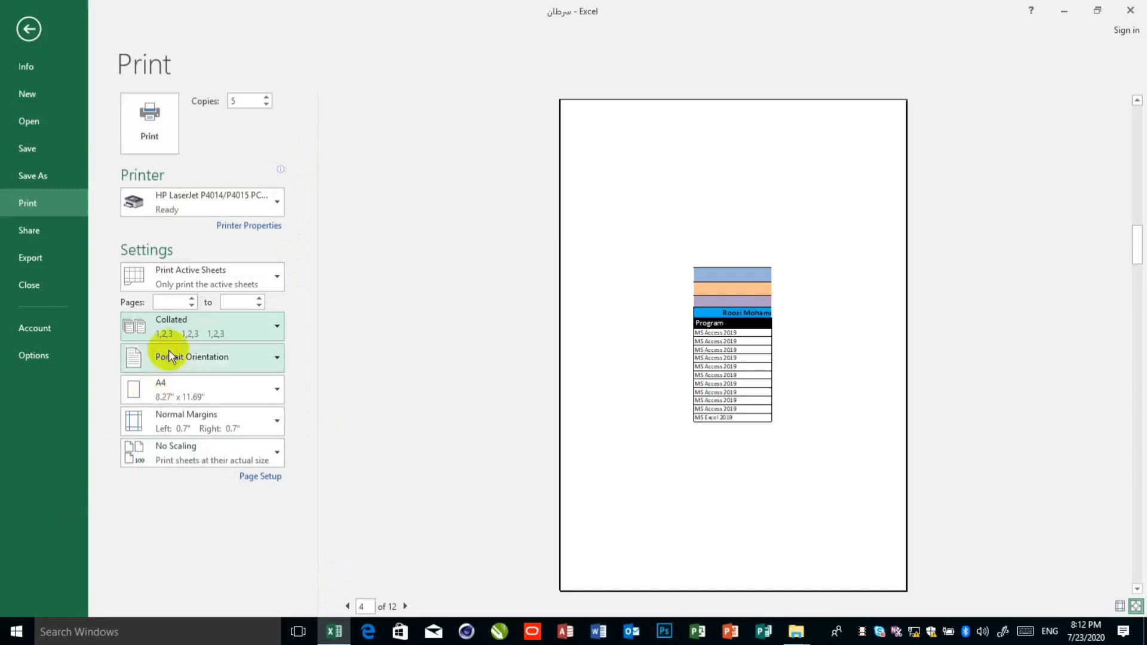
left_click(173, 326)
left_click(175, 385)
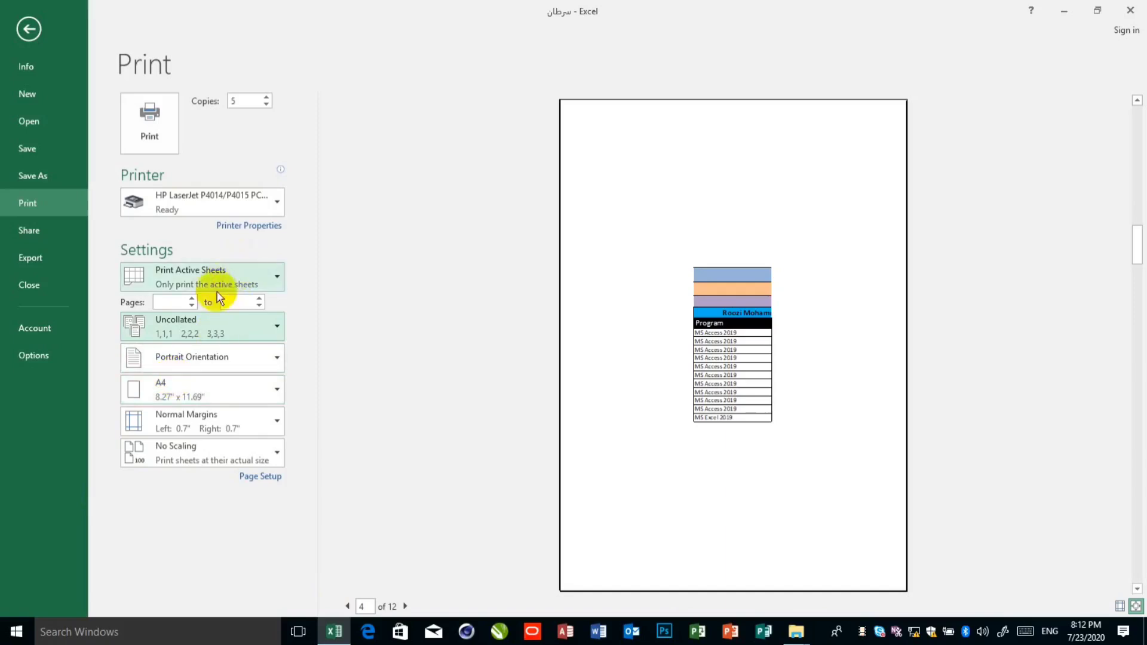
Set the copy order to Collated and the number of copies to 1
left_click(204, 321)
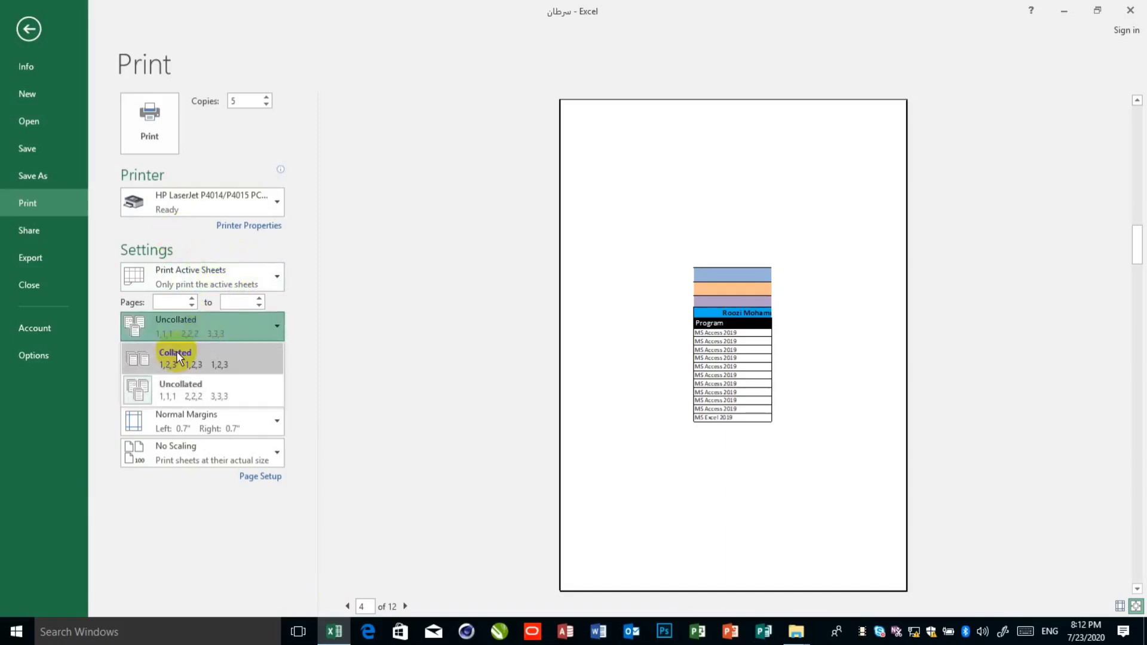
left_click(177, 351)
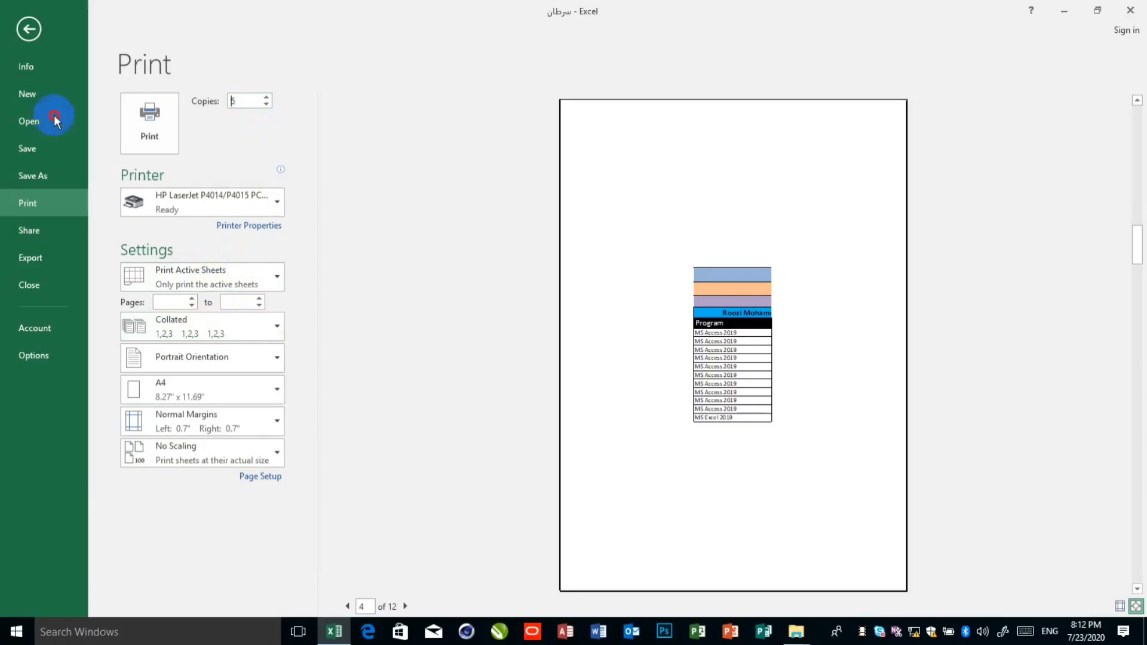
double_click(235, 102)
type("1")
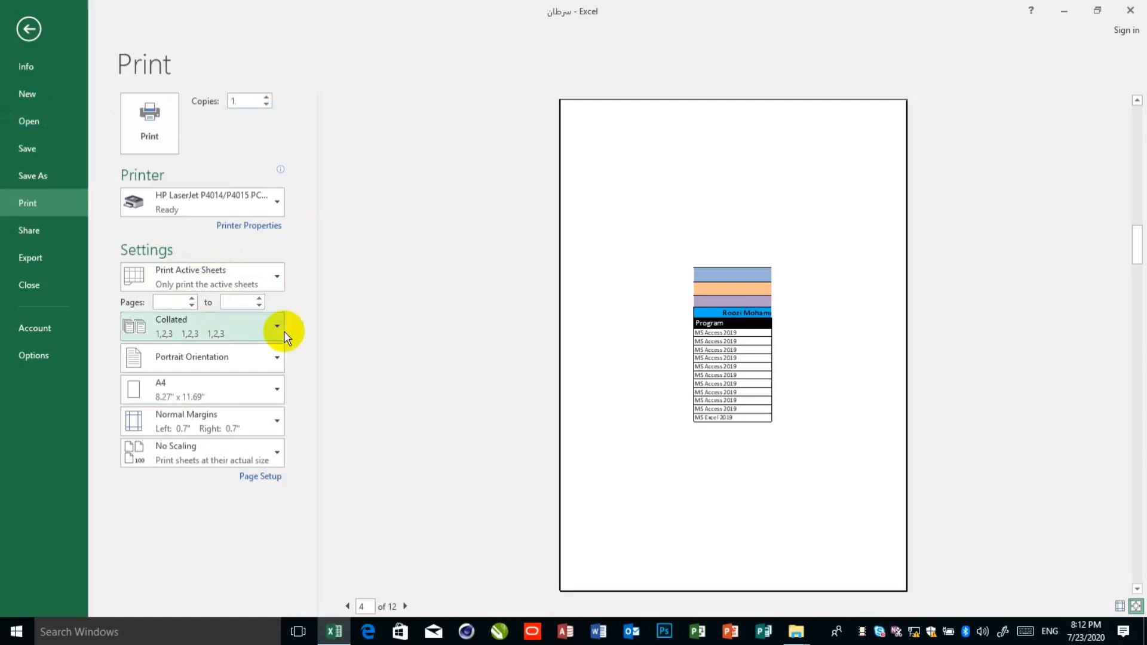
Set the page orientation to Landscape and choose A4 as the paper size
left_click(260, 357)
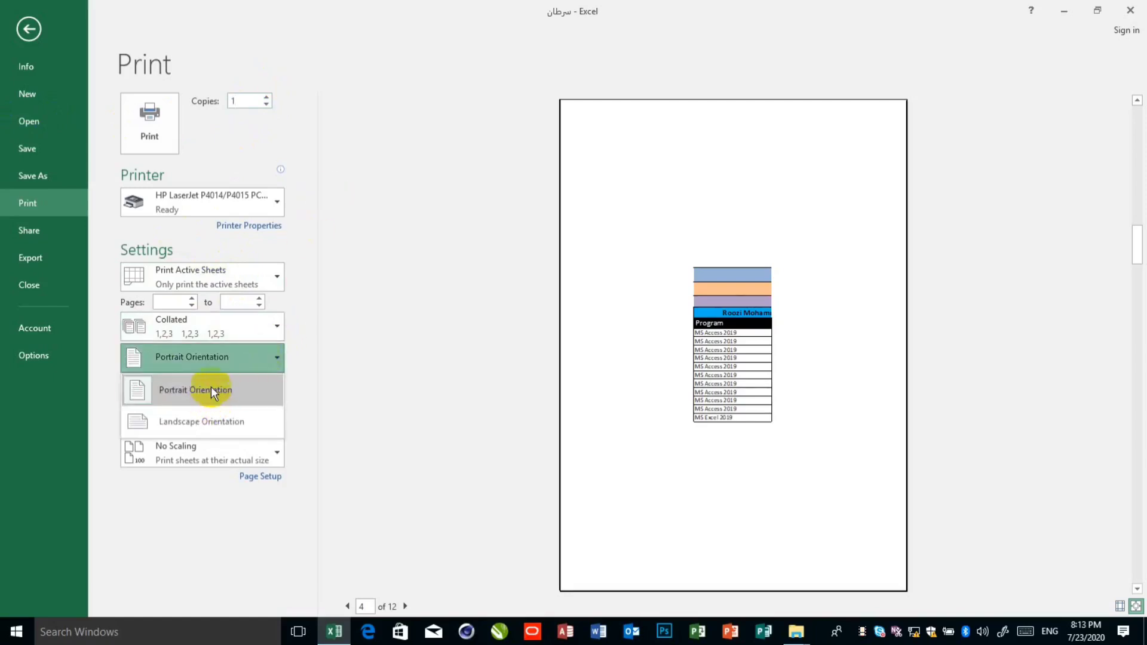
left_click(262, 417)
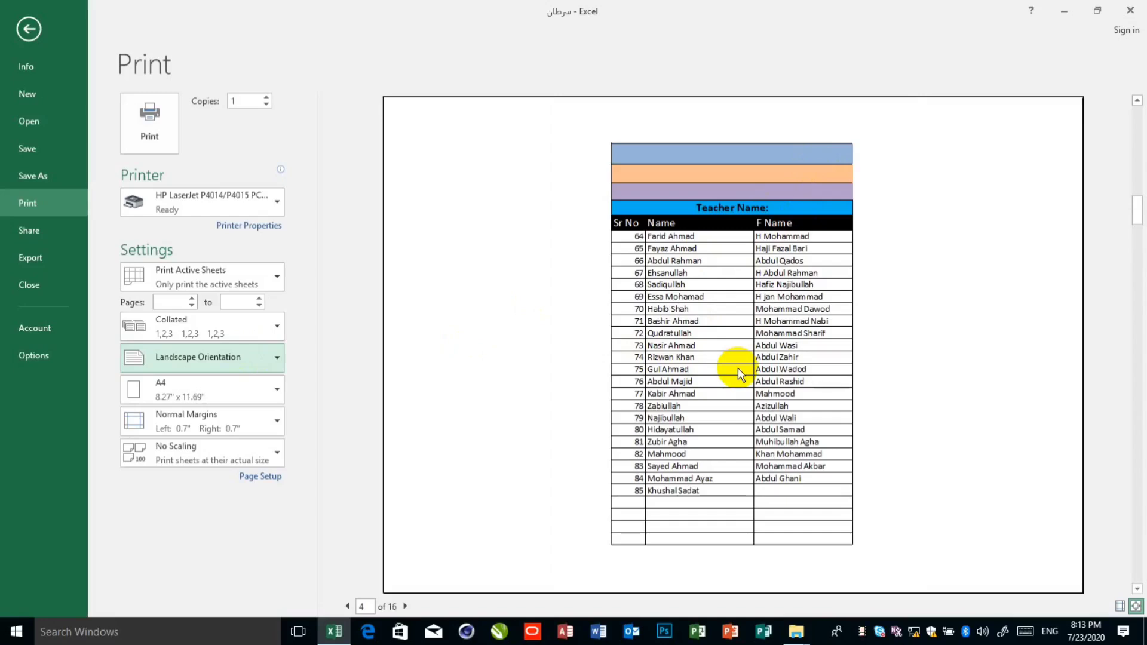
left_click(202, 358)
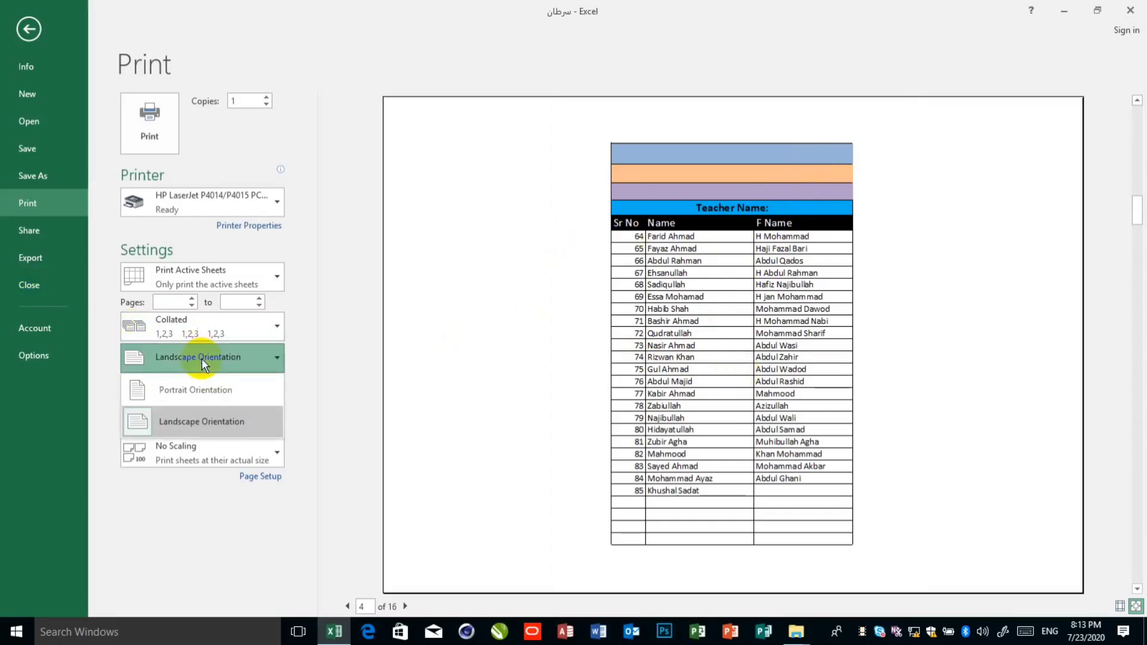
left_click(202, 358)
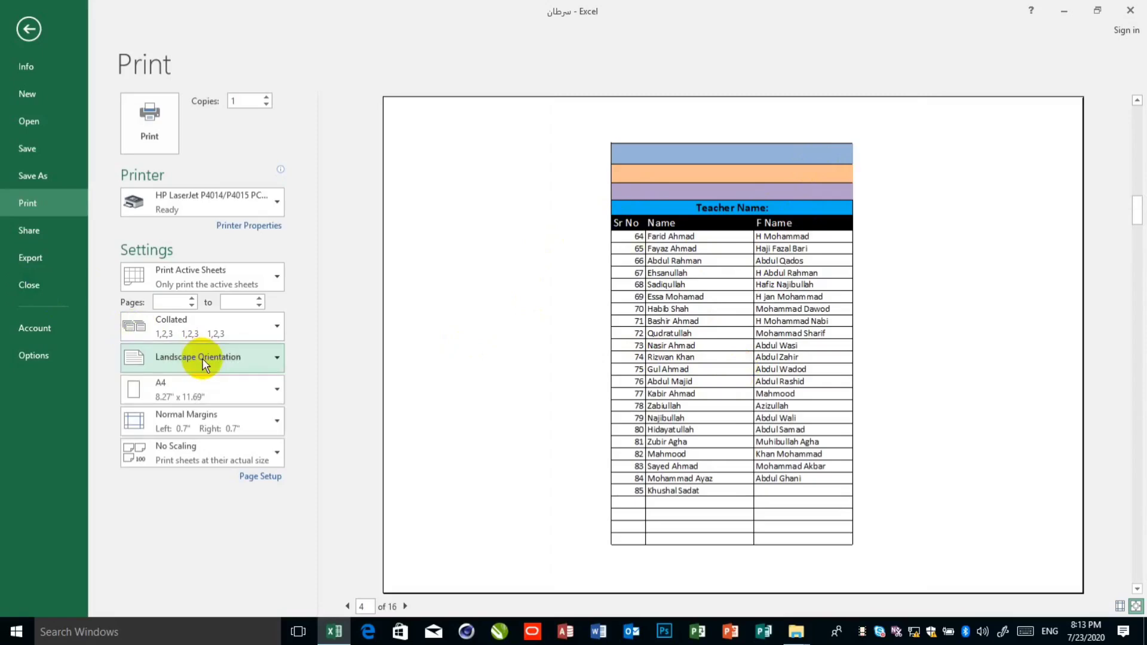
left_click(246, 386)
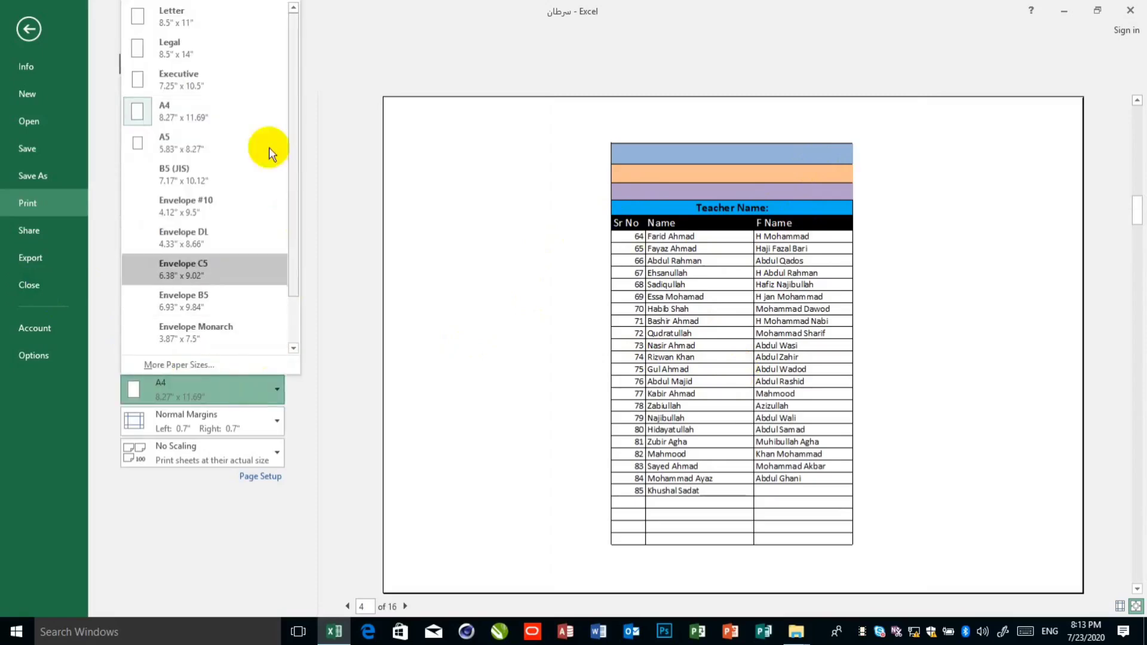
left_click(220, 108)
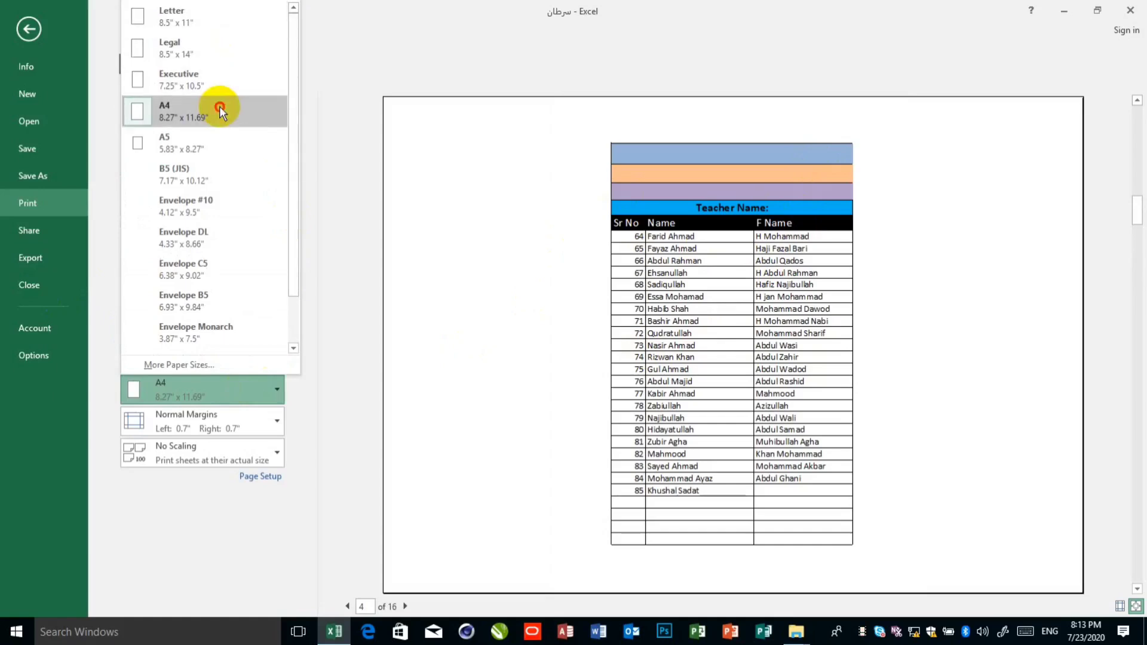
Switch to Word, create a blank document in a maximized window and turn on its gridlines to illustrate page margins
left_click(266, 425)
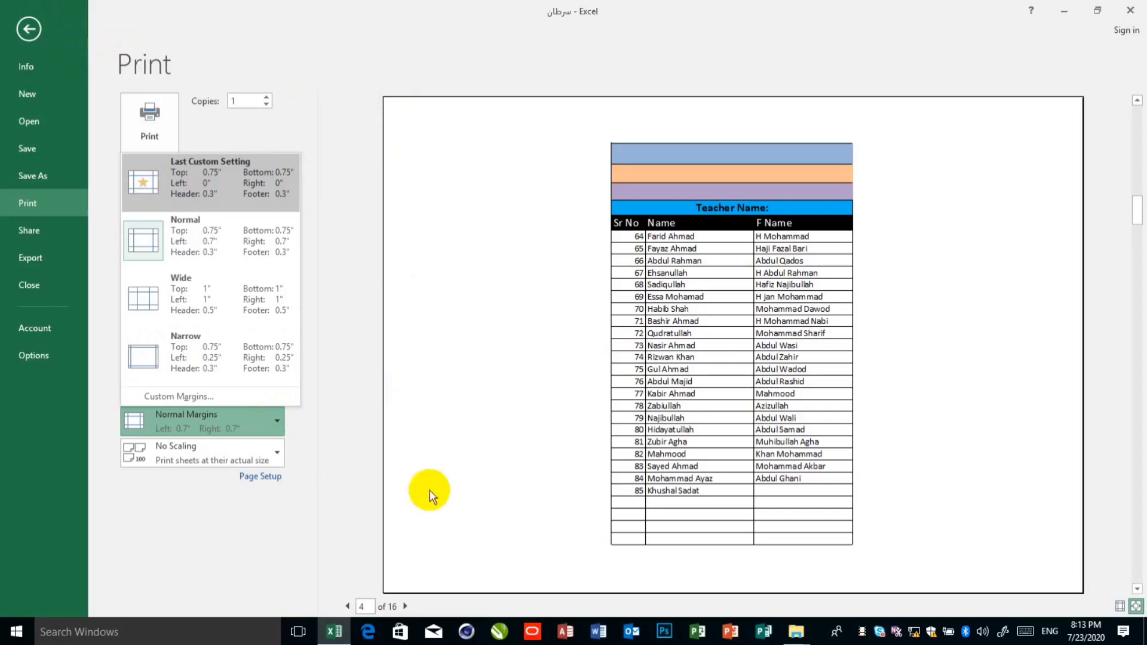
left_click(598, 631)
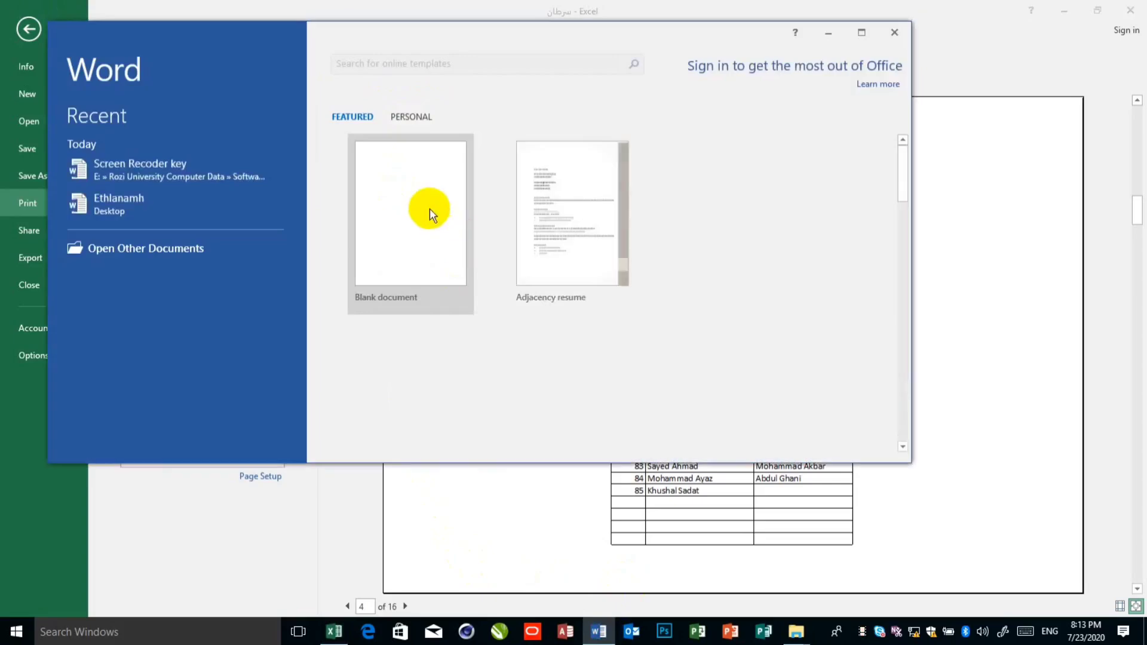
left_click(894, 32)
left_click(866, 29)
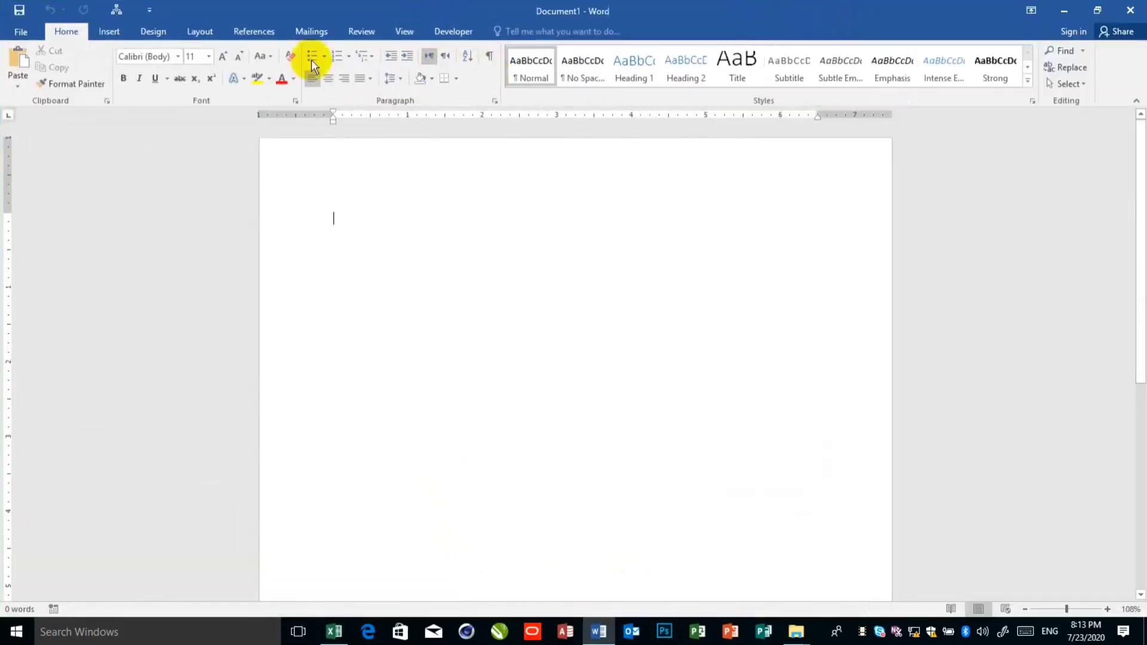
left_click(396, 30)
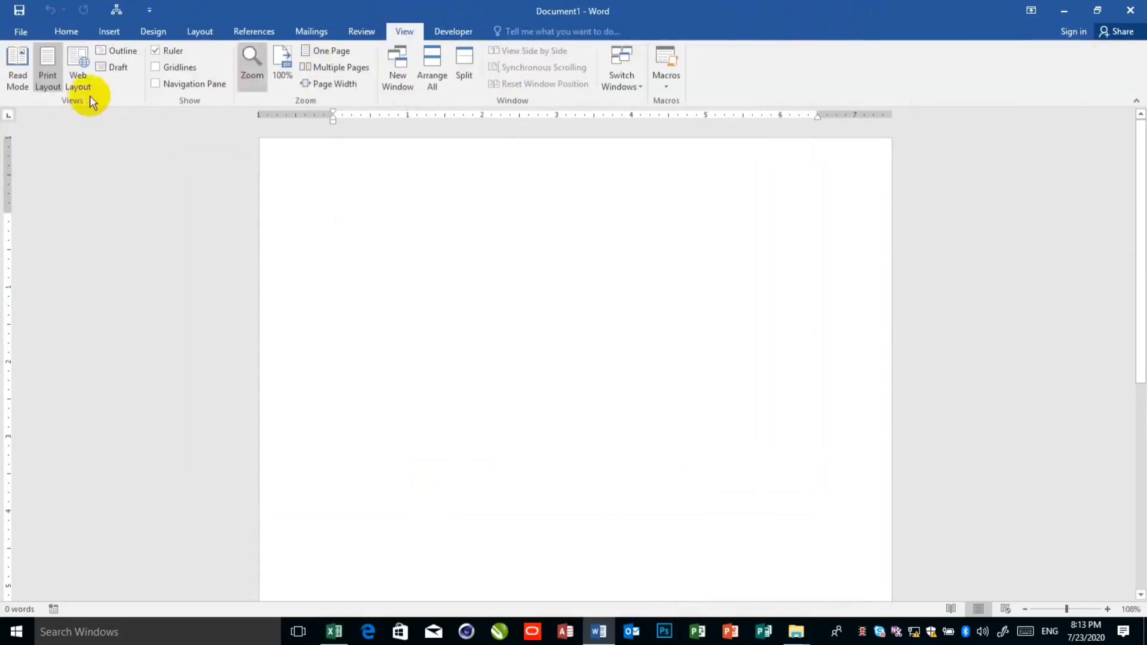
left_click(156, 67)
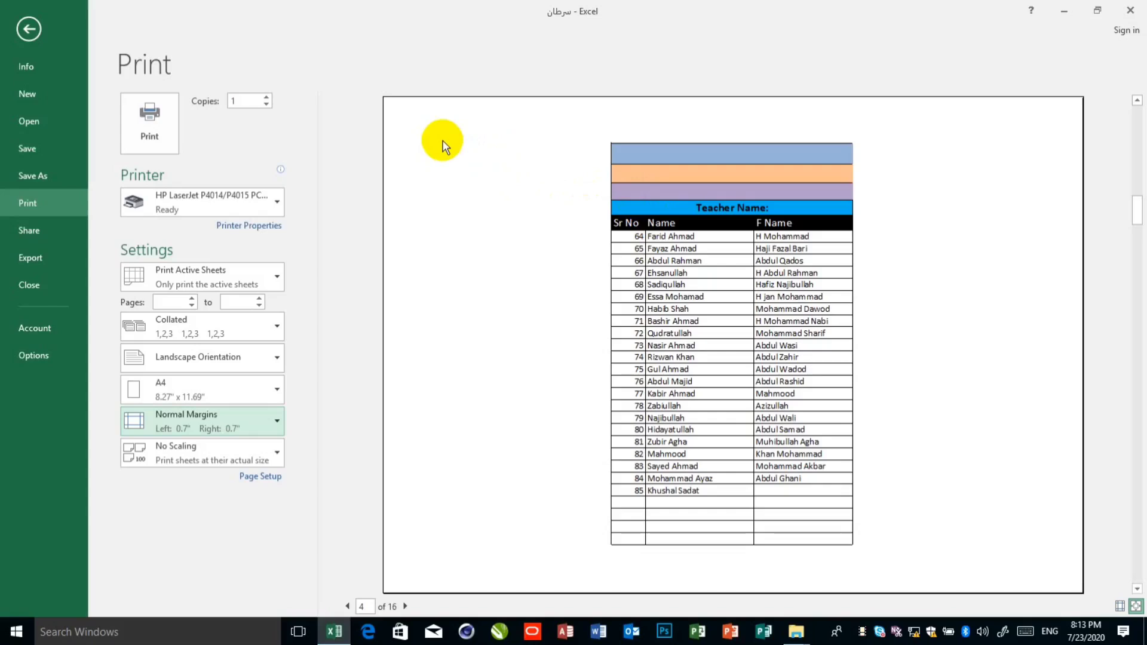
Apply the Wide margin preset to the printout and replace it with the Narrow preset
left_click(260, 409)
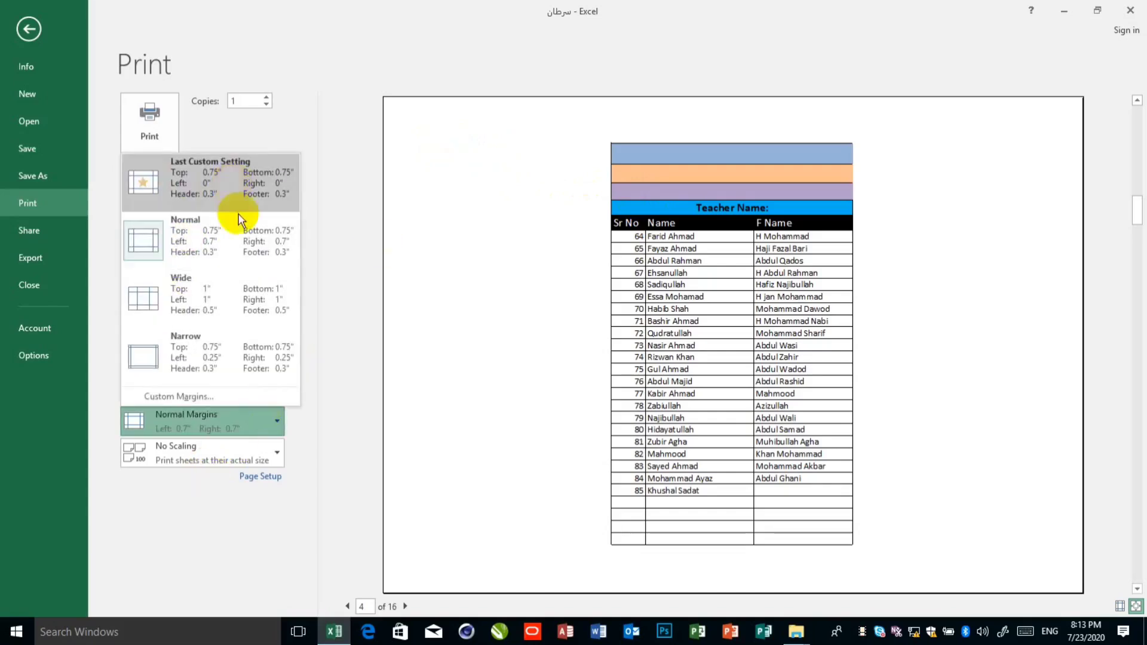
left_click(239, 278)
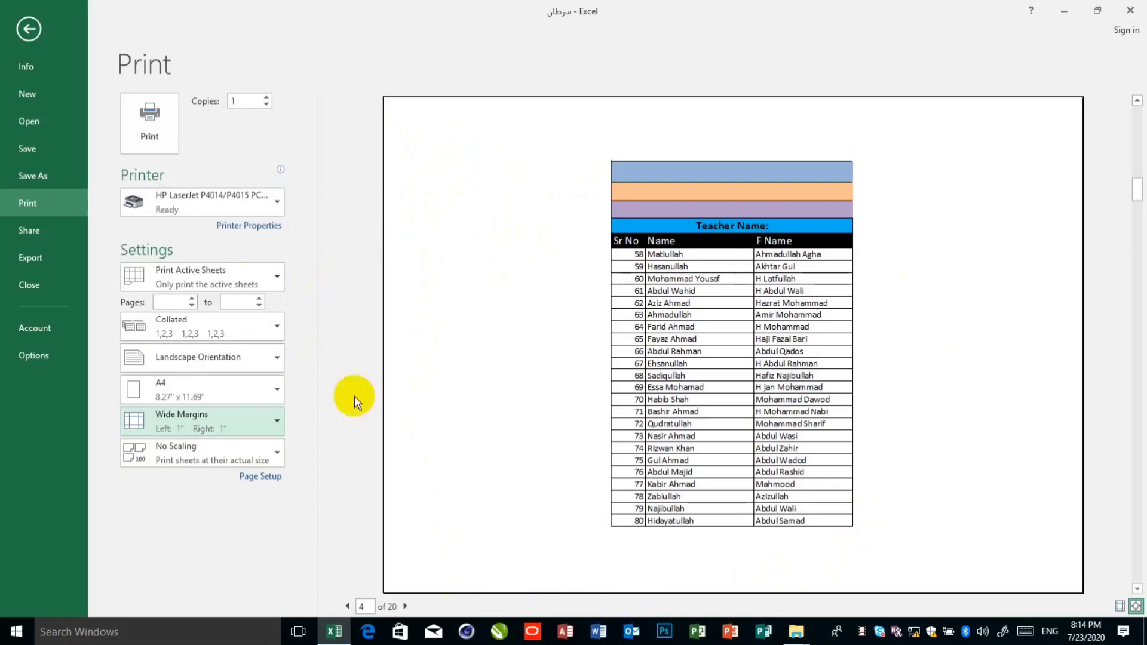
left_click(268, 428)
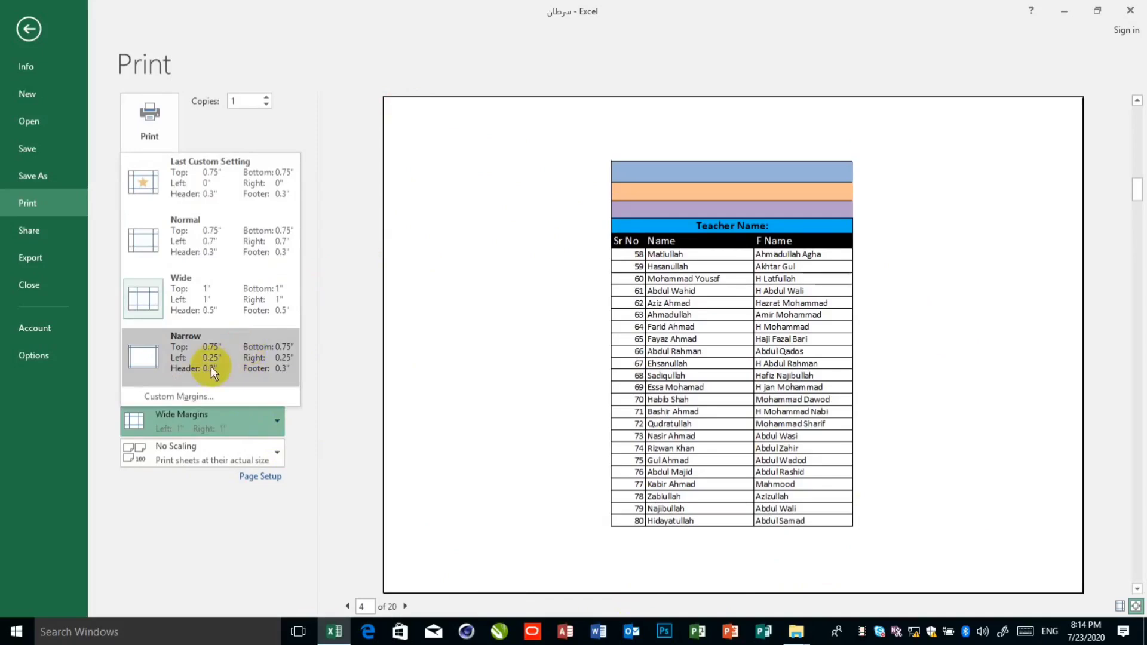
left_click(240, 356)
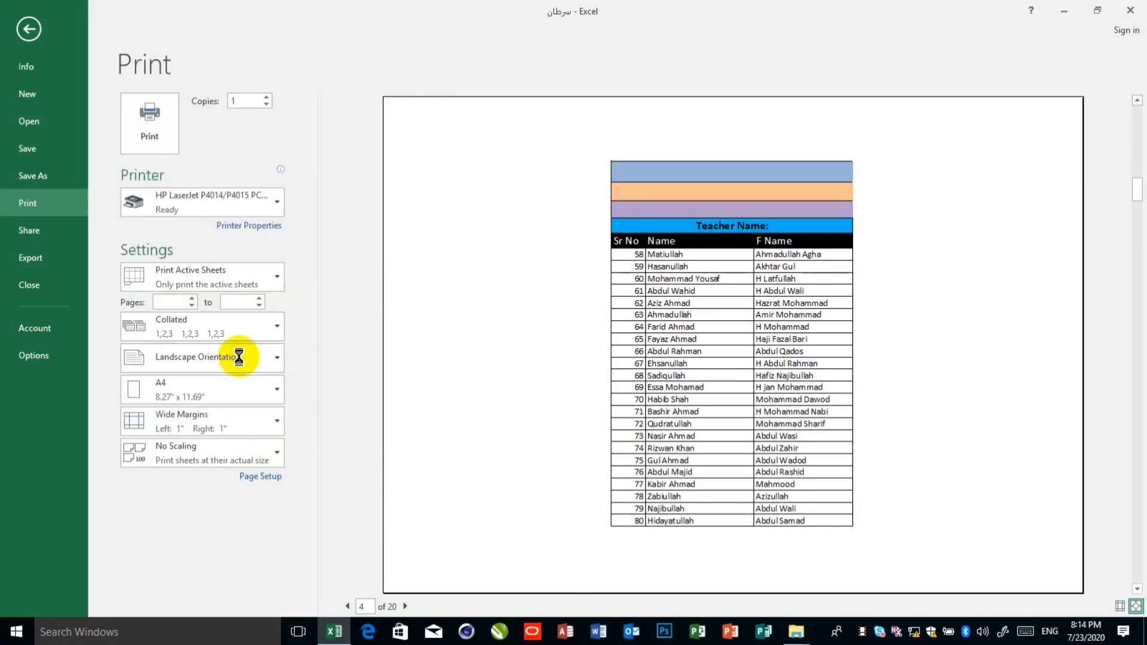
scroll(898, 249, "down", 2)
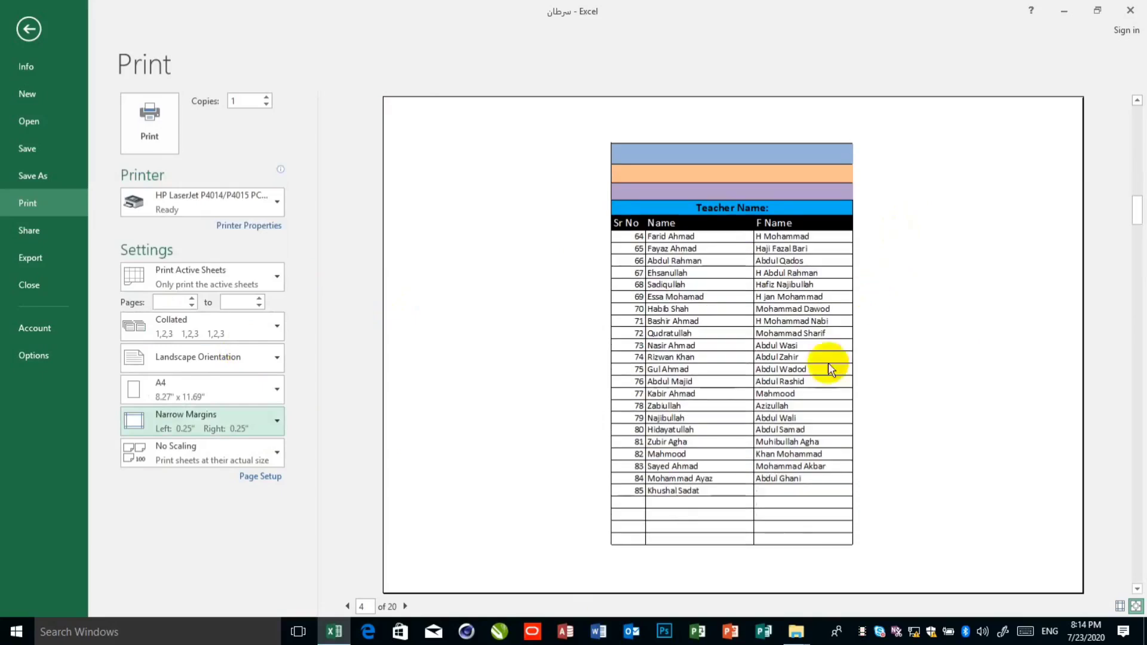
left_click(248, 423)
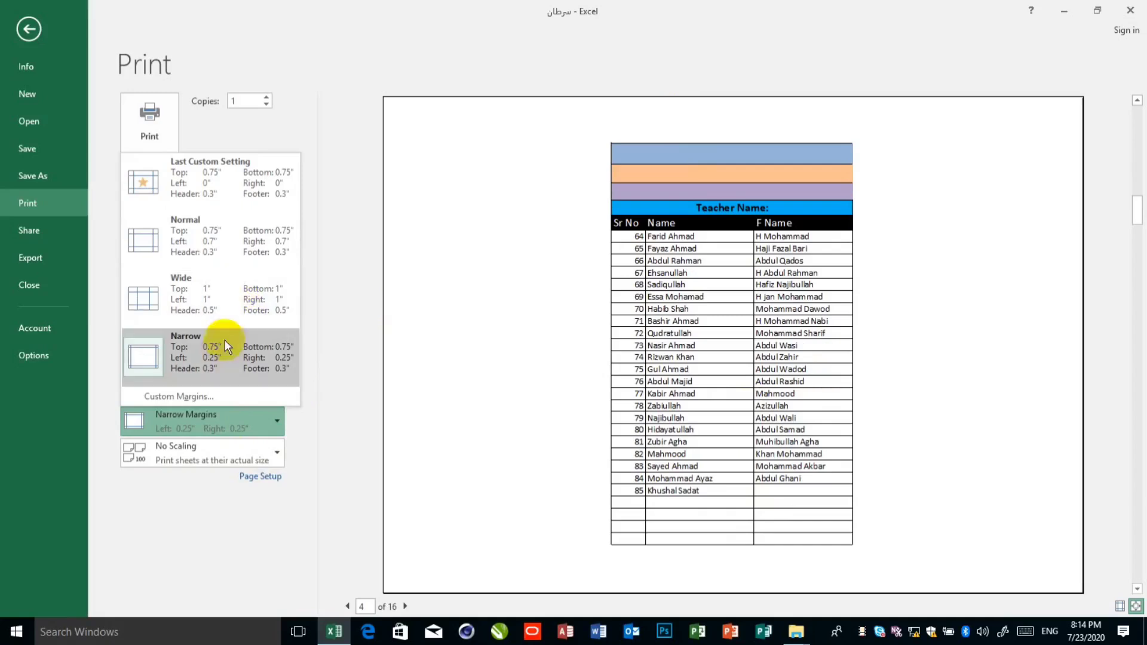
left_click(532, 276)
Try the Fit Sheet on One Page scaling on the attendance printout and return it to No Scaling
left_click(232, 457)
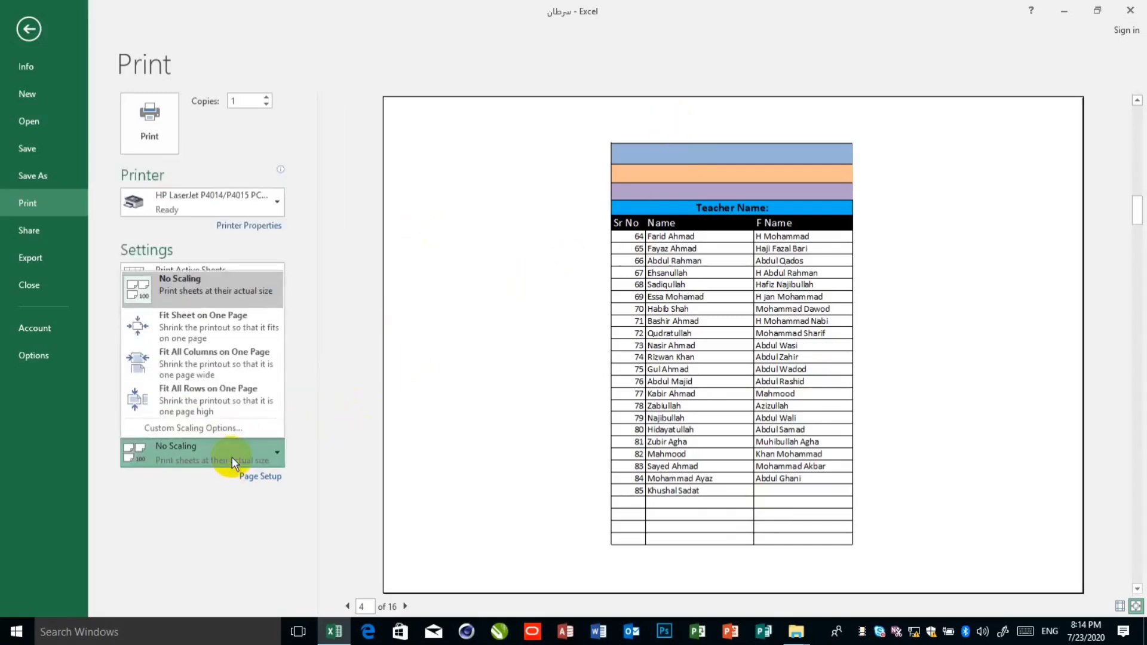
left_click(244, 320)
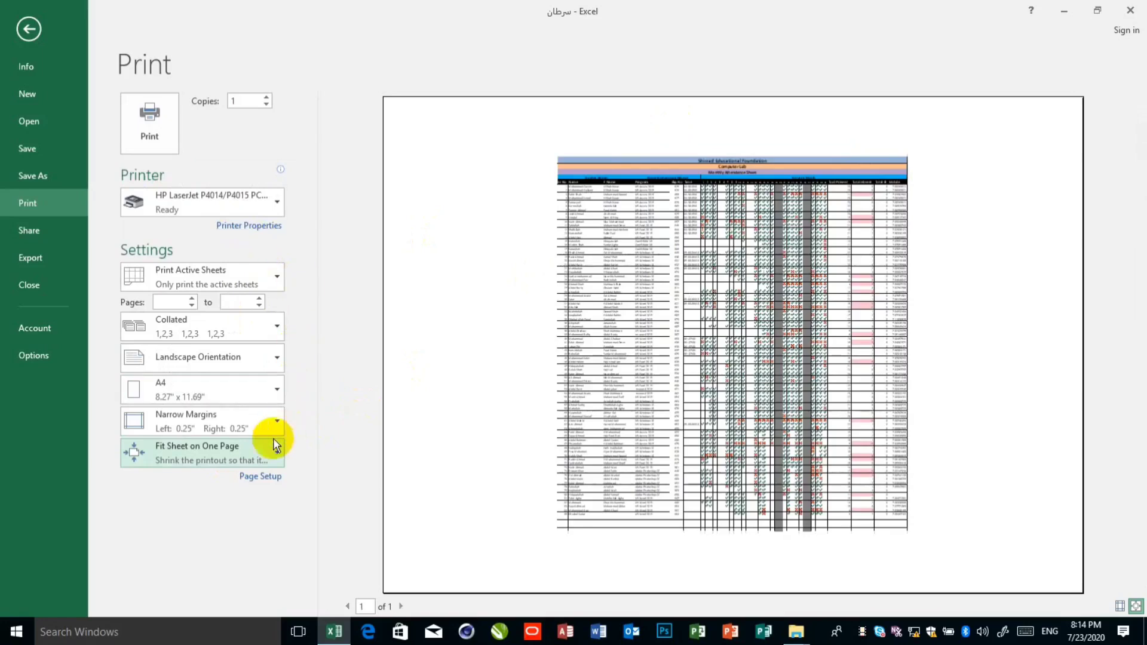
left_click(205, 444)
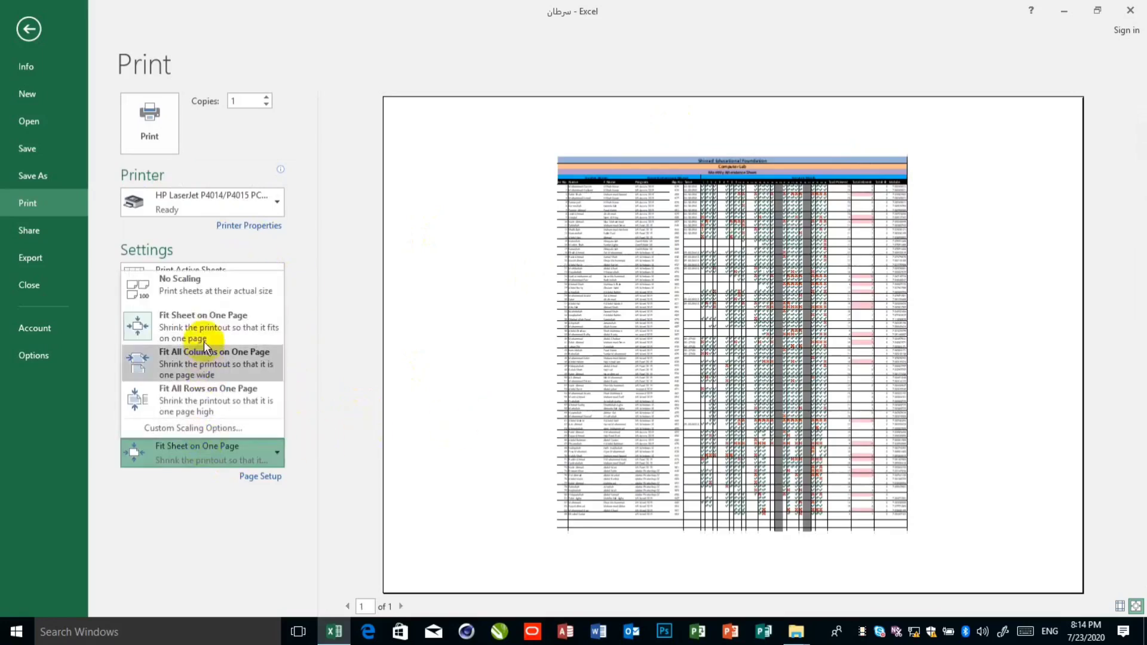
left_click(198, 296)
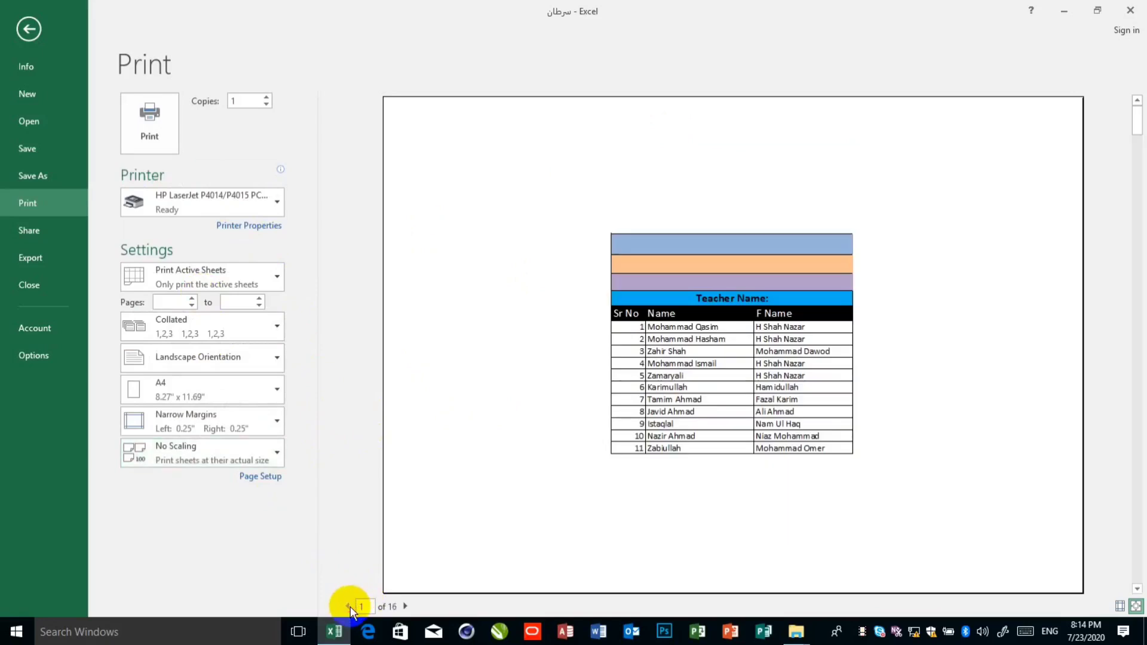
Create a blank workbook and copy range A5:E45 of the attendance workbook's PM sheet into it, starting at cell A1
left_click(36, 26)
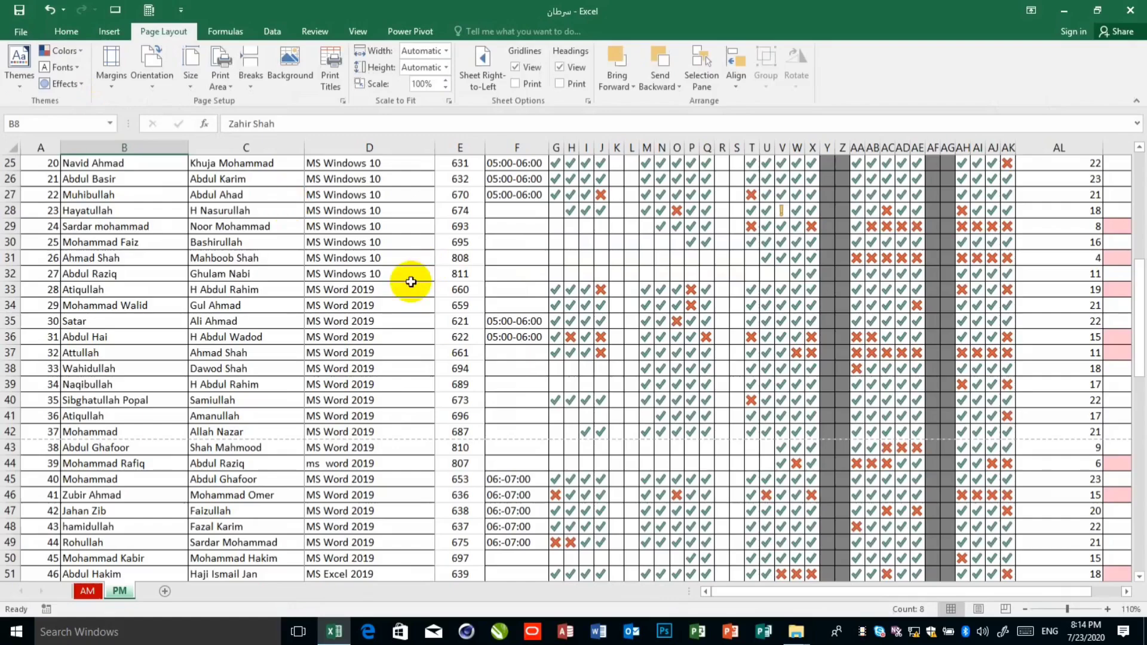
key("ctrl+n")
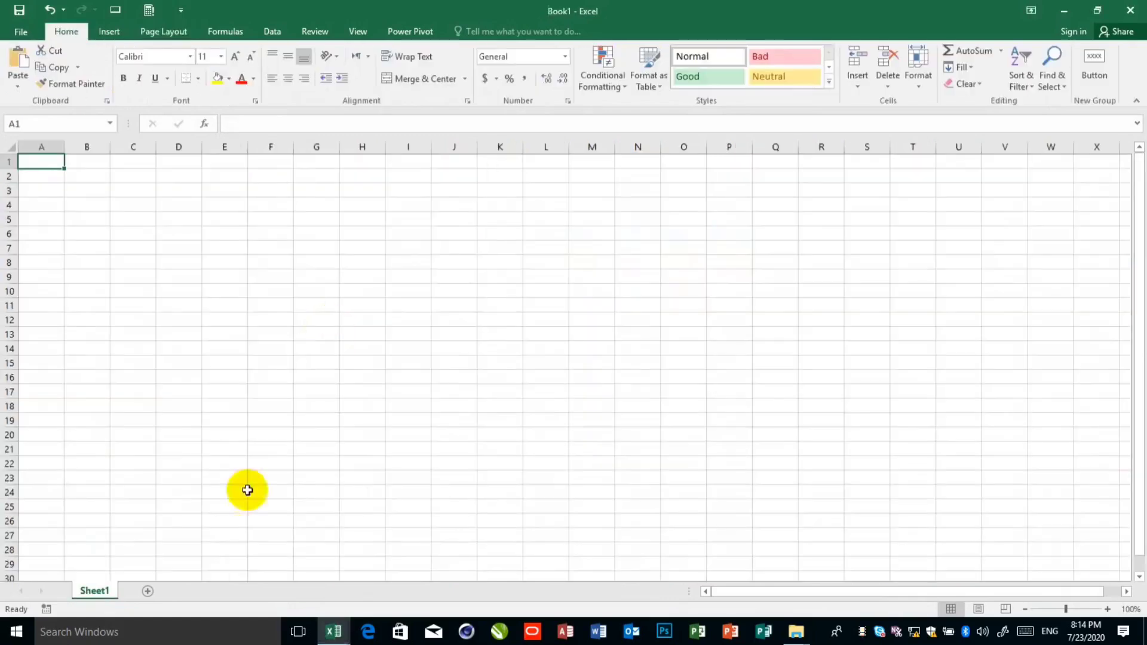
left_click(324, 630)
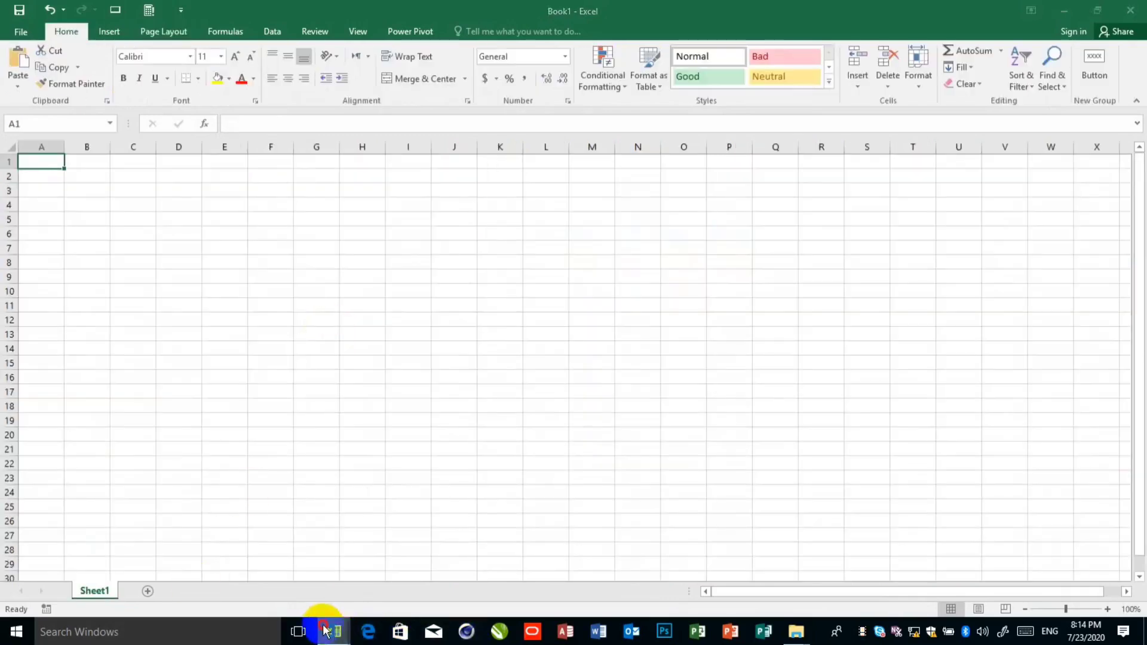
left_click(256, 568)
scroll(59, 170, "up", 9)
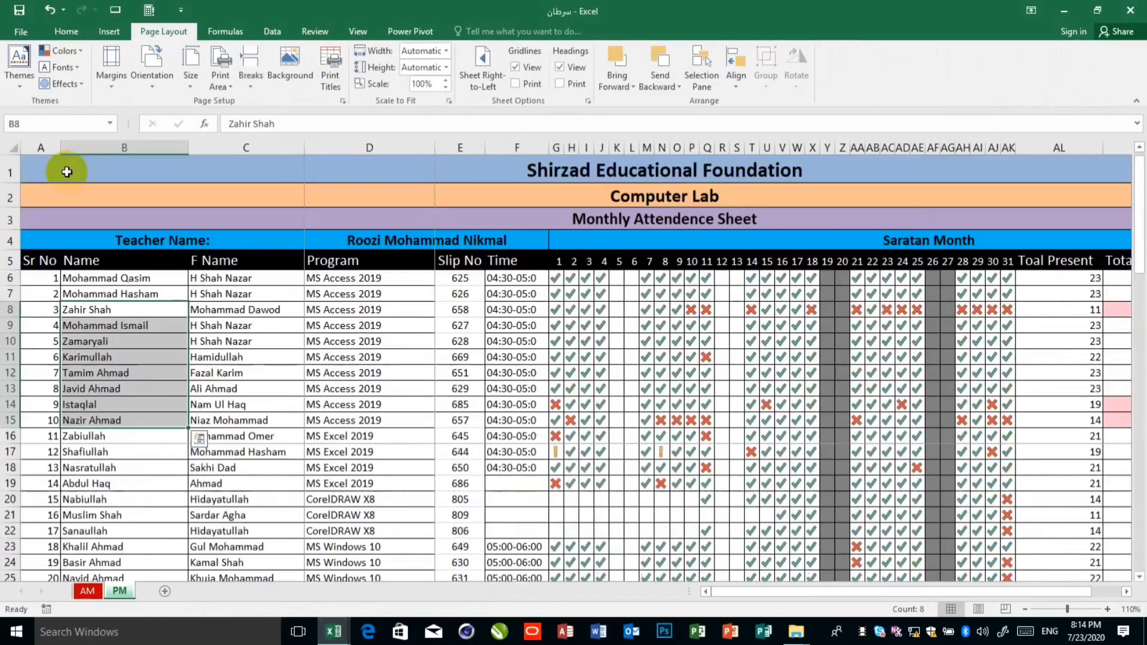
left_click_drag(35, 258, 476, 487)
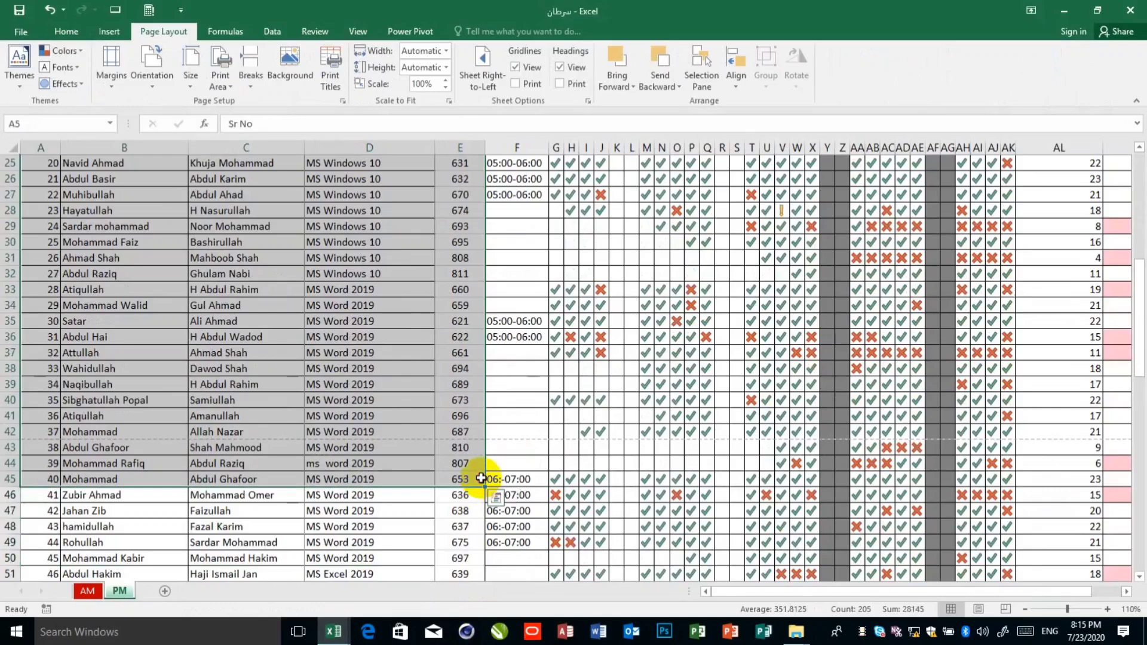
key("ctrl+c")
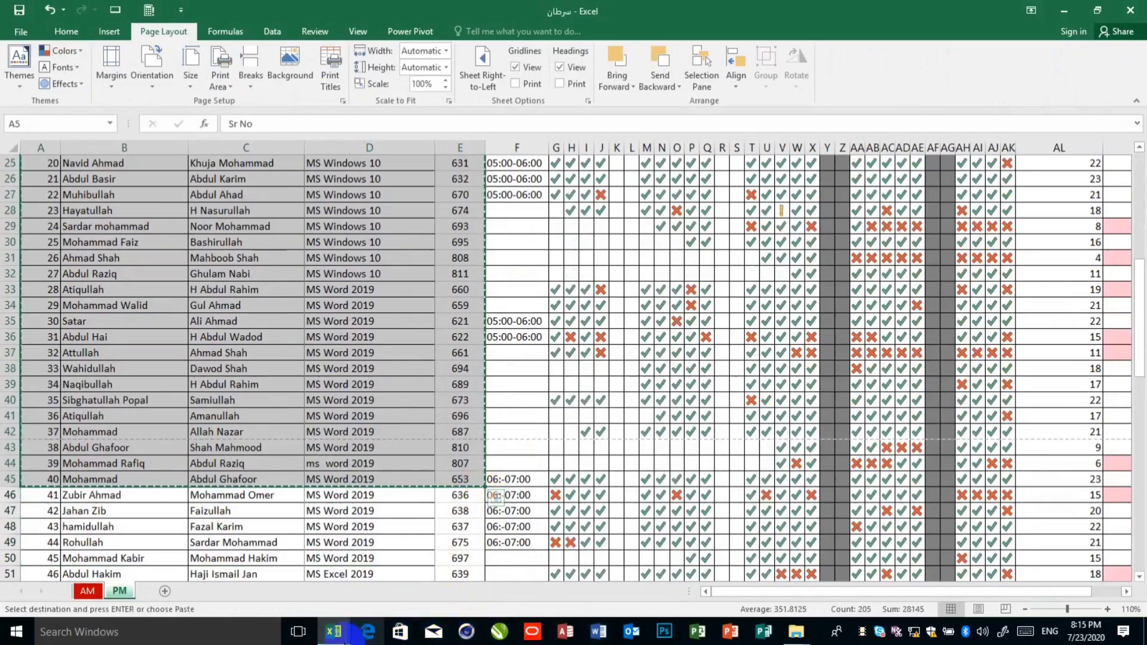
left_click(372, 609)
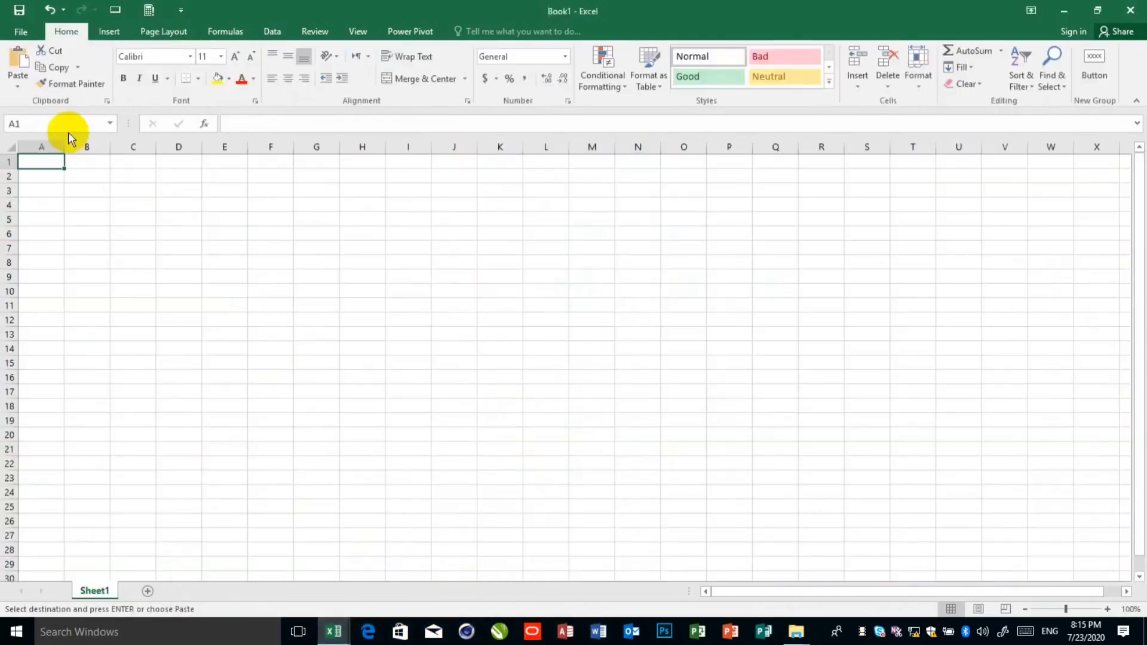
key("ctrl+v")
Check the pasted table's print preview, widen its Name and F Name columns to fit, and extend the rows down to serial number 48
key("ctrl+p")
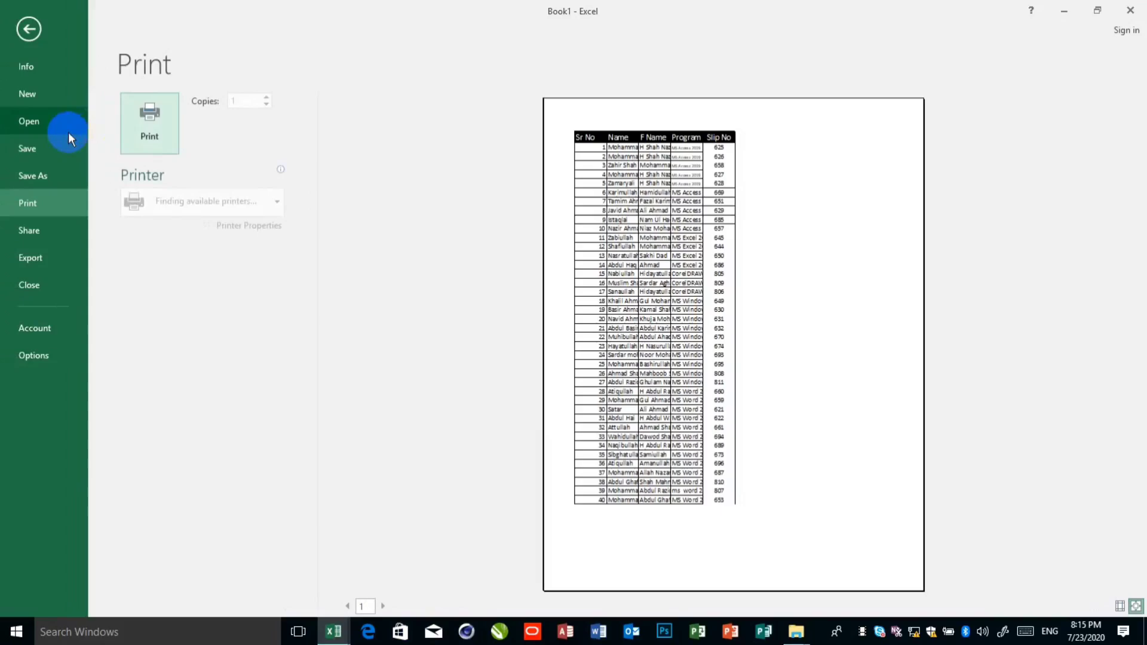
left_click(30, 31)
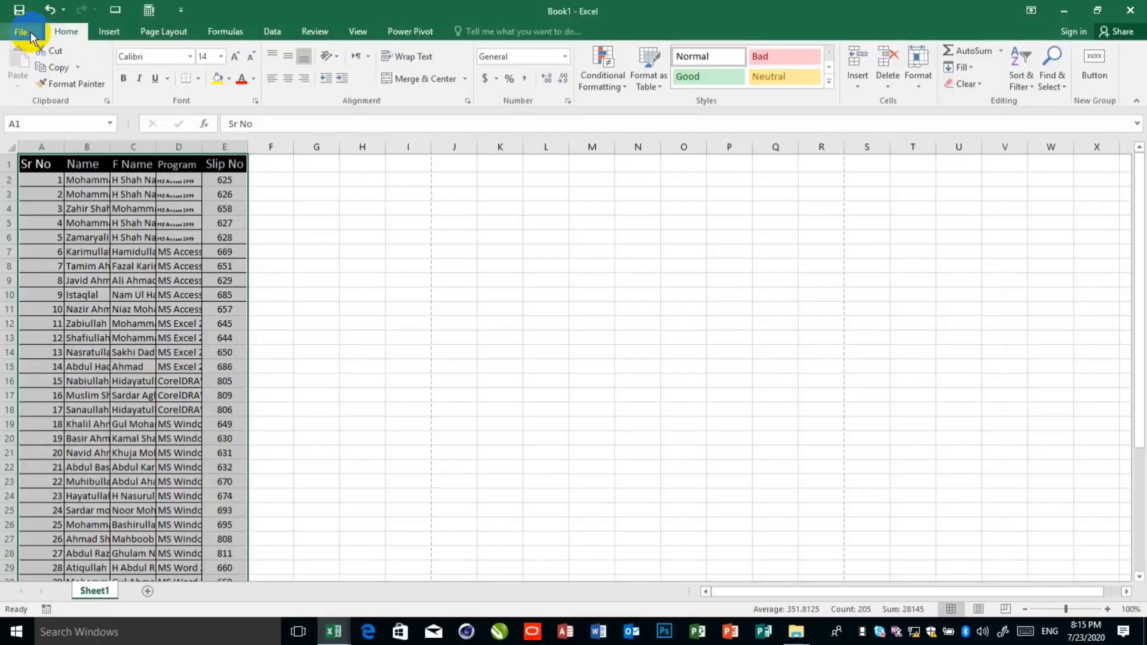
double_click(156, 150)
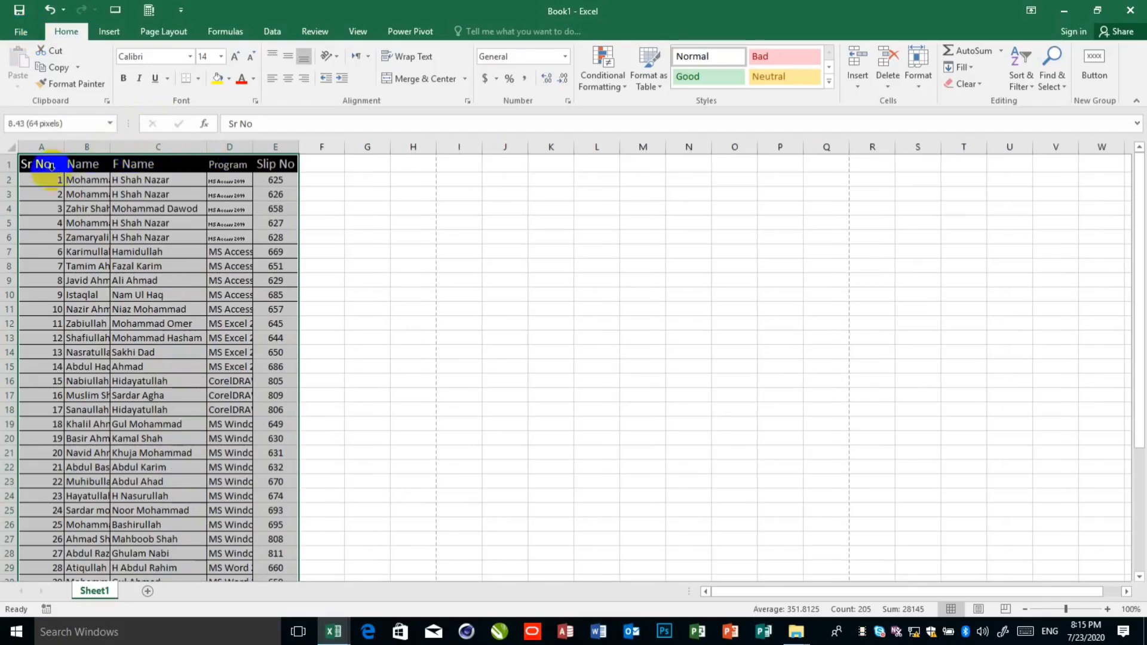
left_click_drag(45, 180, 351, 456)
Preview the new workbook's second printed page, try Fit Sheet on One Page scaling and return to No Scaling
key("ctrl+p")
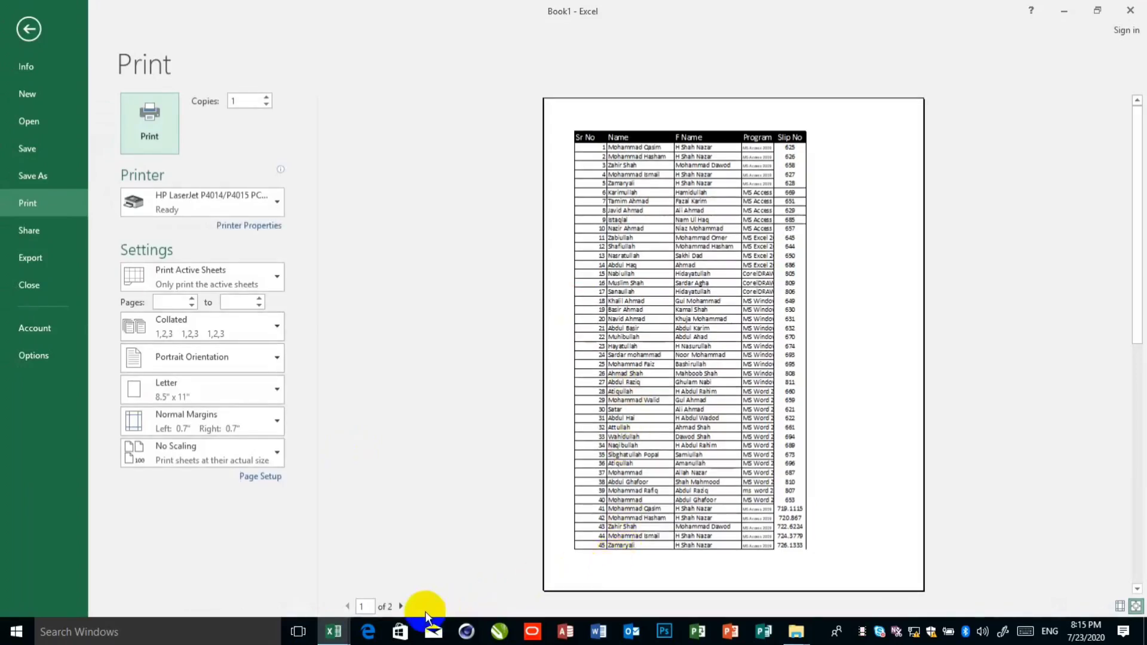
left_click(400, 606)
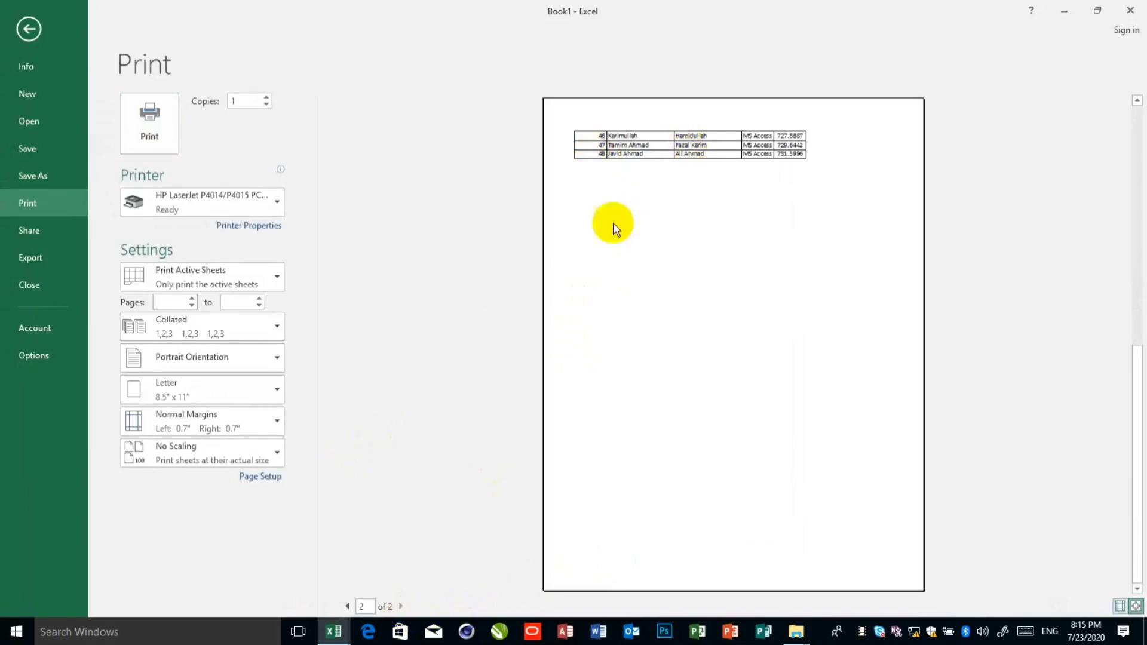
left_click(242, 456)
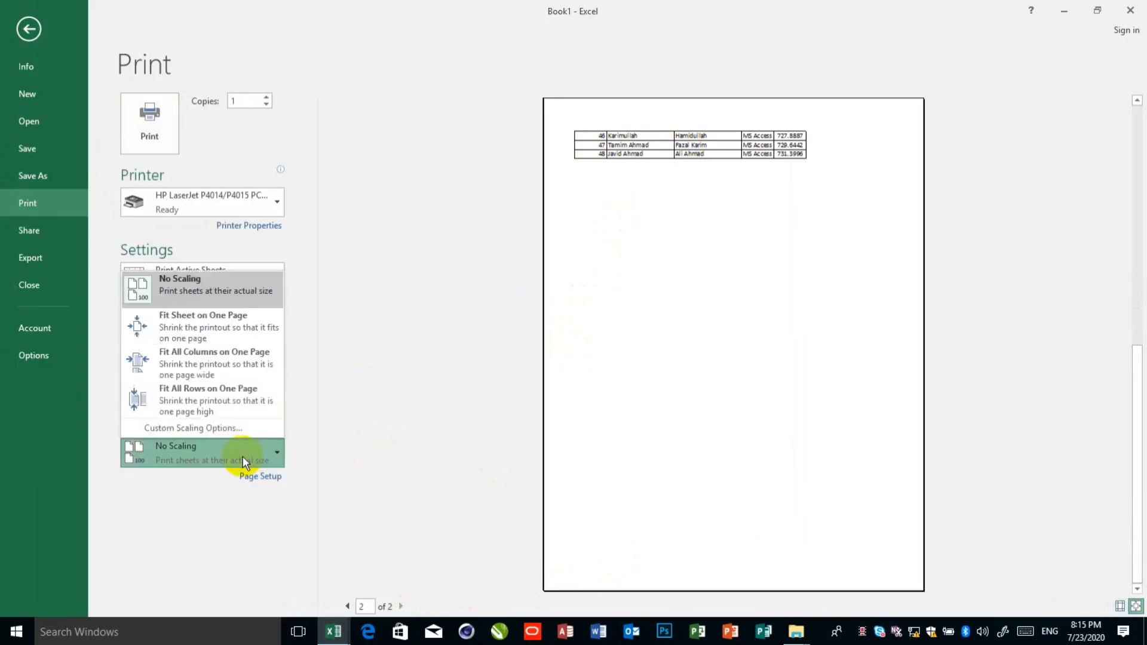
left_click(243, 326)
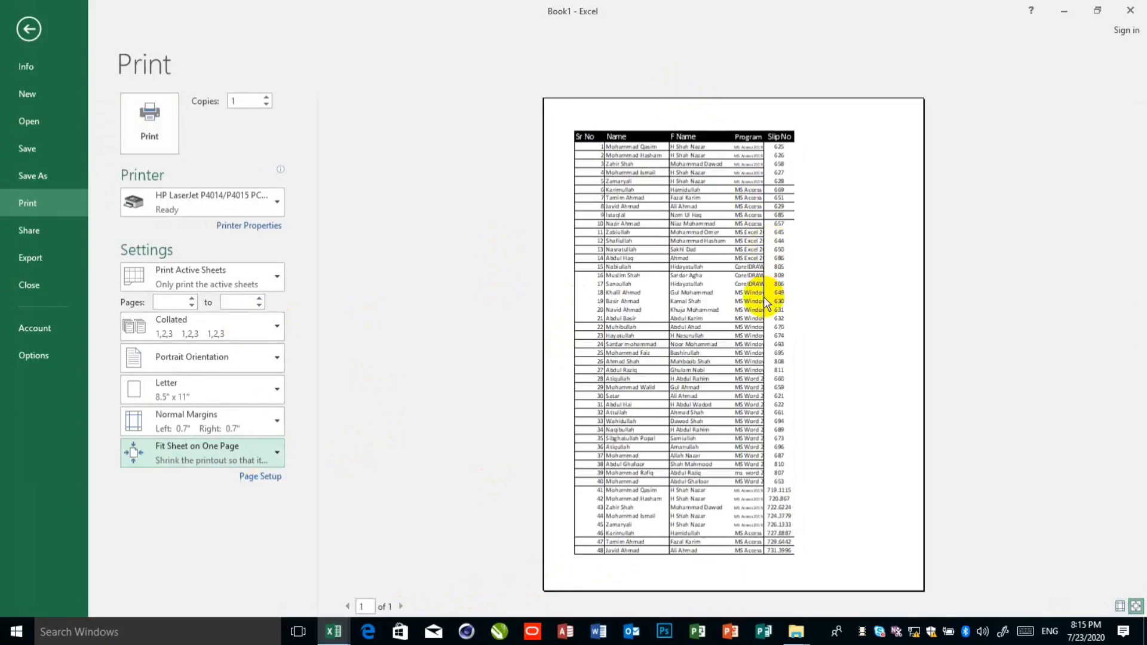
left_click(170, 460)
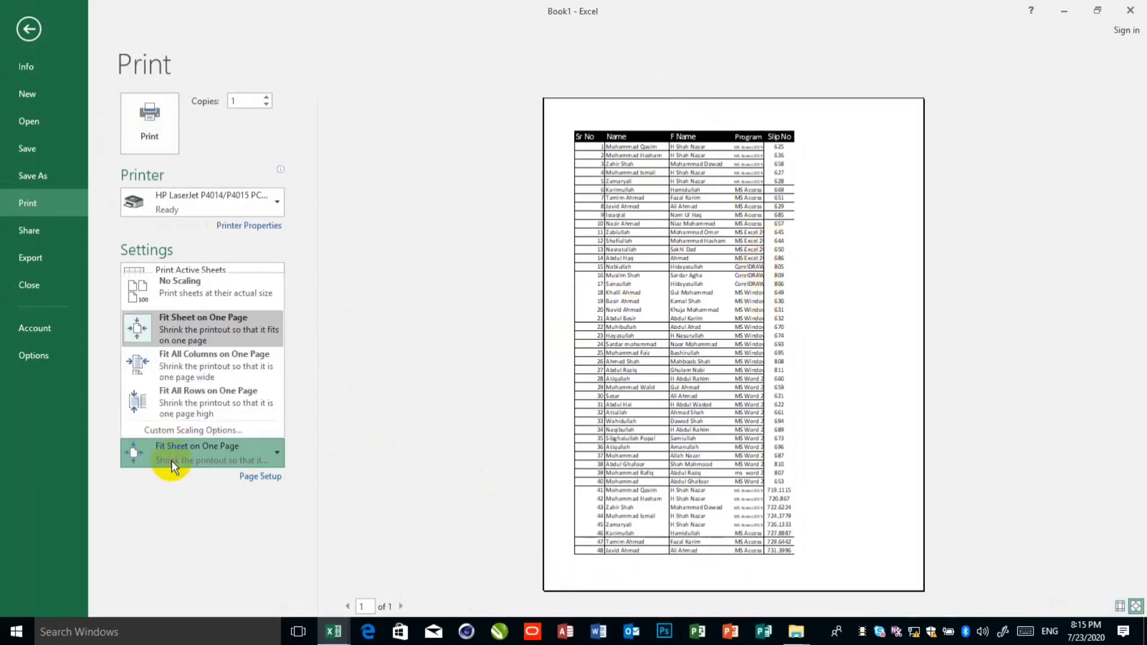
left_click(231, 294)
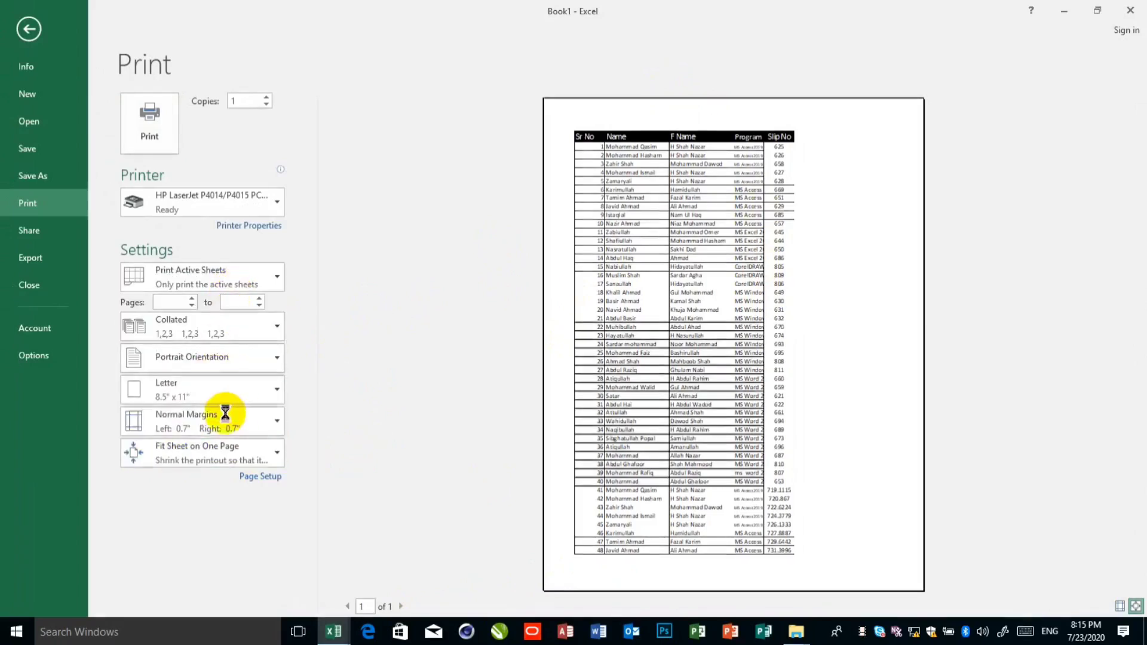
left_click(206, 449)
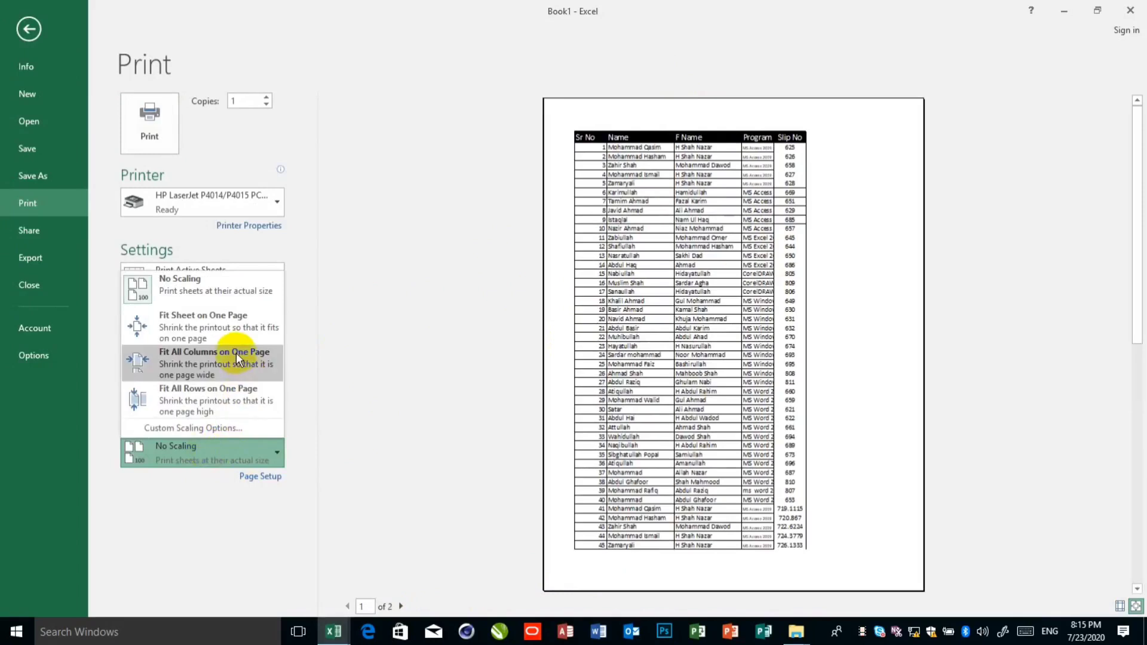
Switch to the attendance workbook, scale its printout with Fit All Columns on One Page and preview the second page
left_click(334, 627)
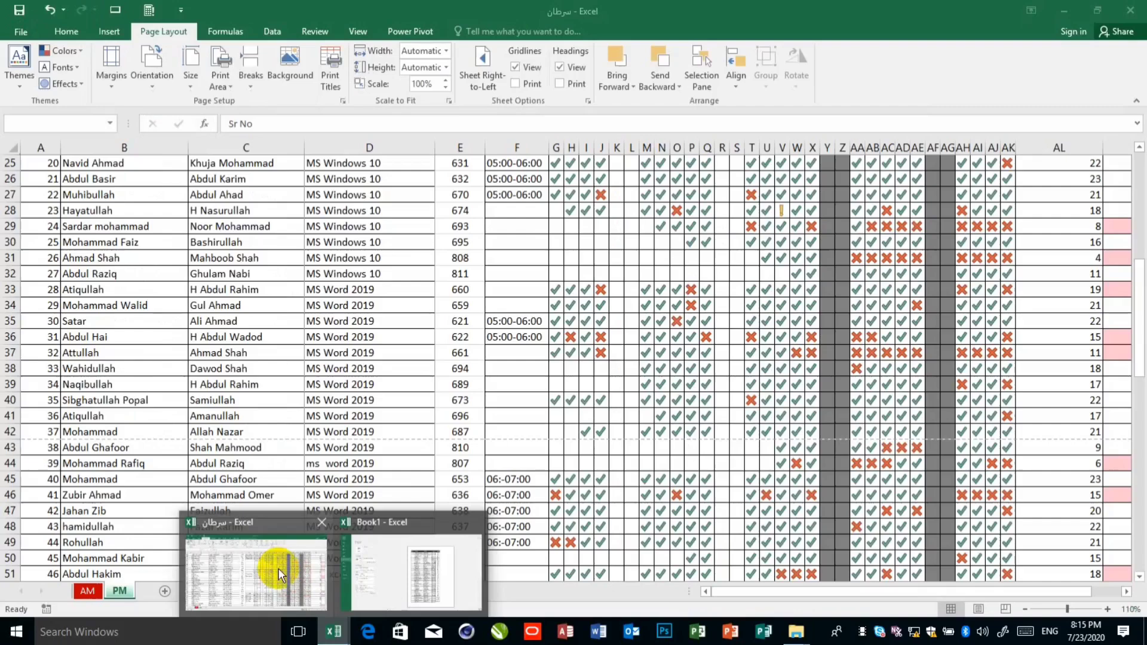
left_click(279, 568)
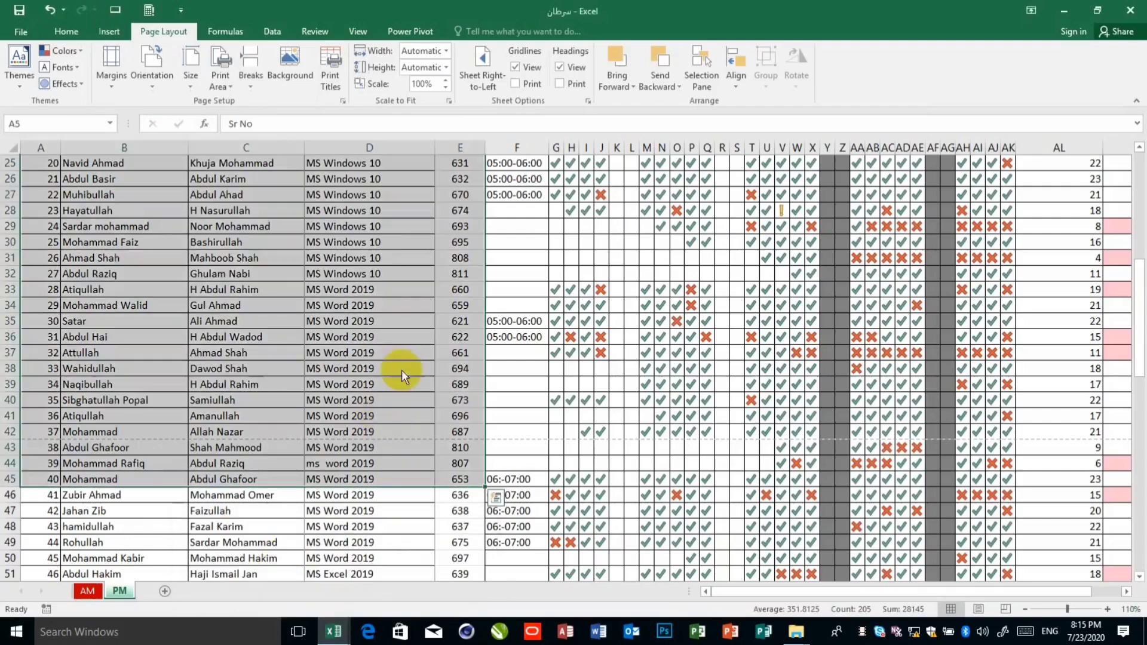
key("ctrl+p")
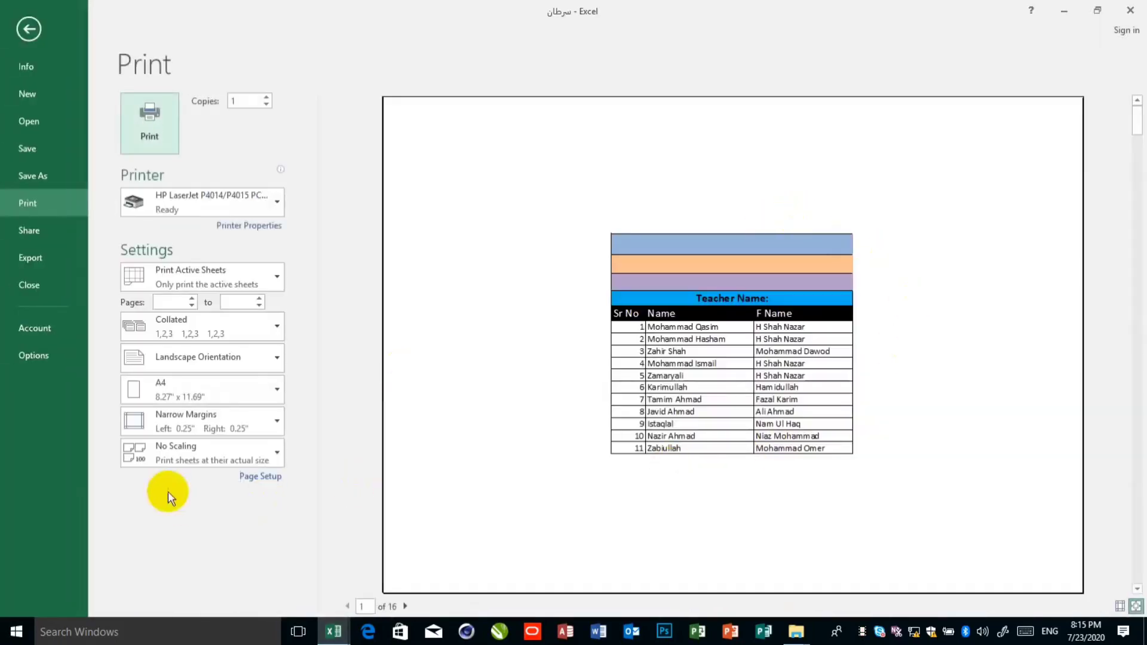
left_click(200, 456)
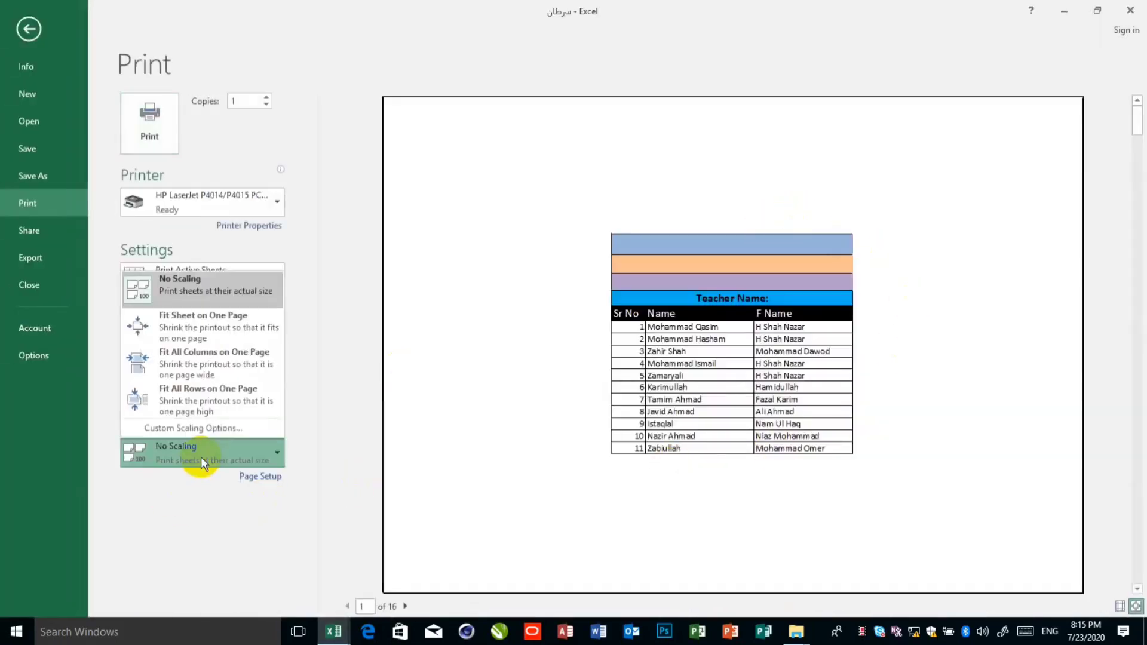
left_click(200, 363)
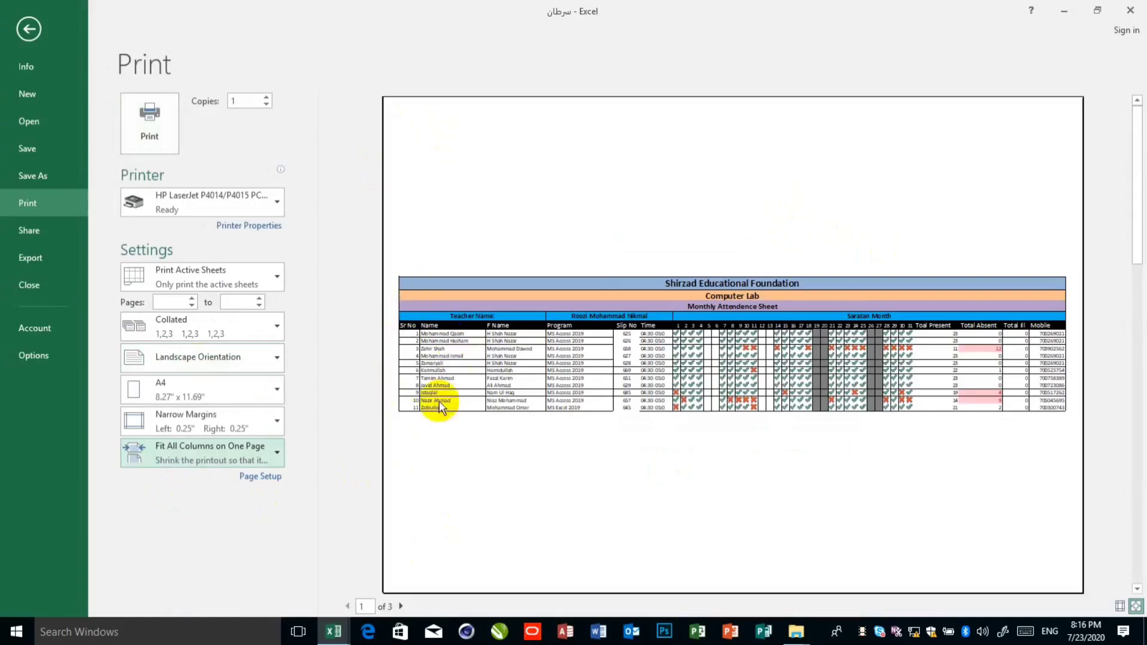
left_click(400, 605)
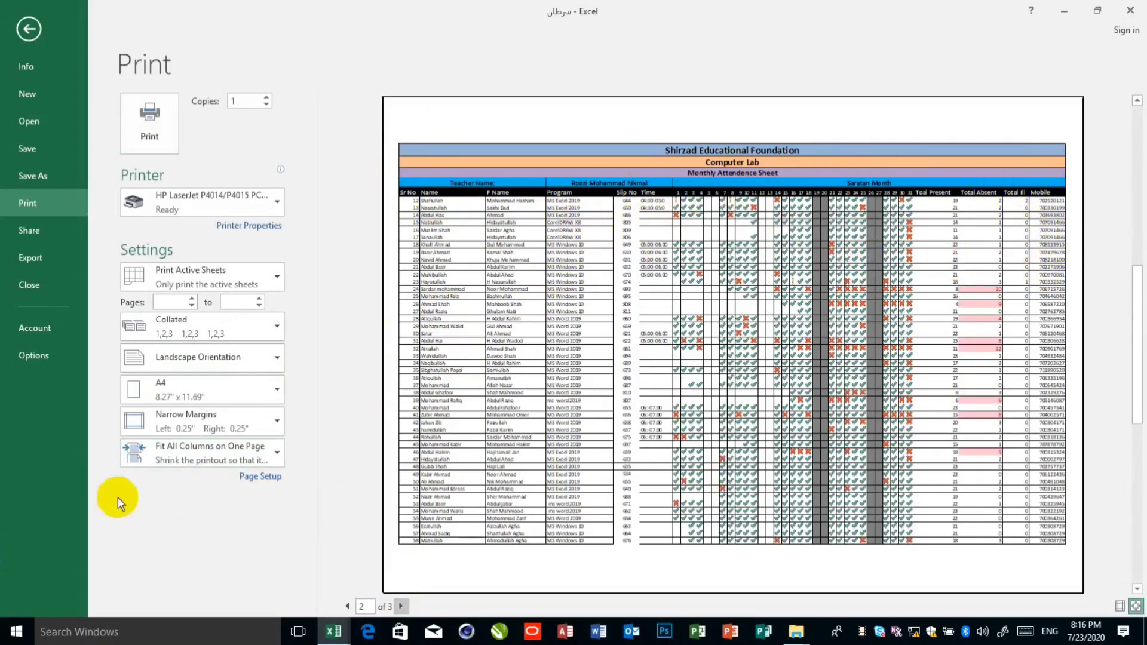
left_click(179, 449)
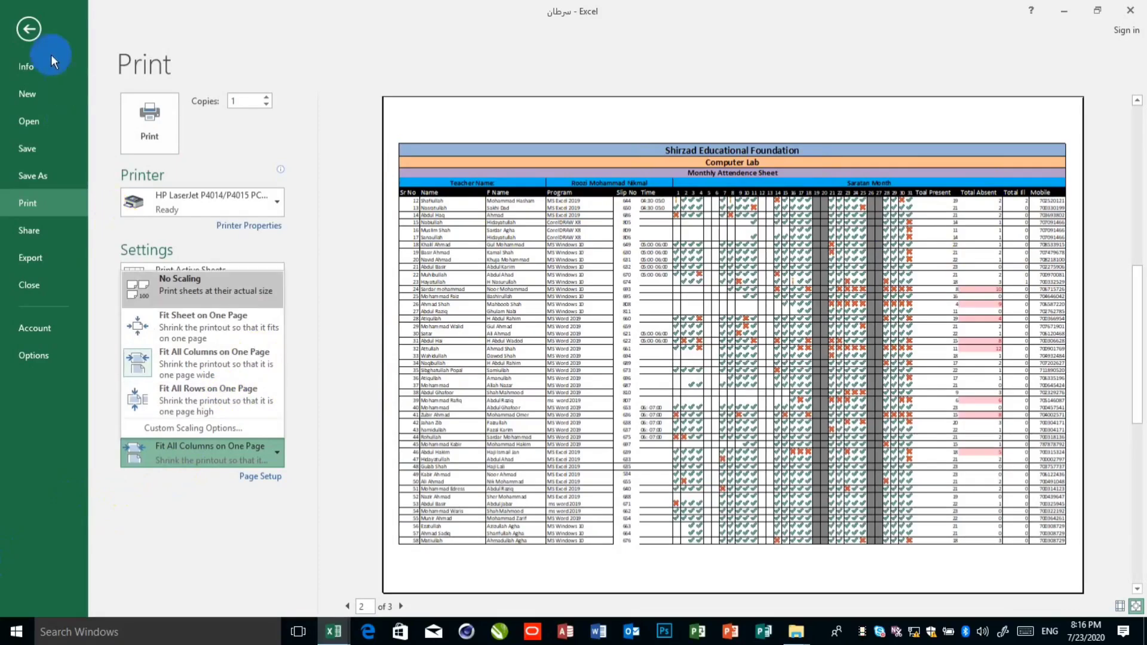
left_click(30, 29)
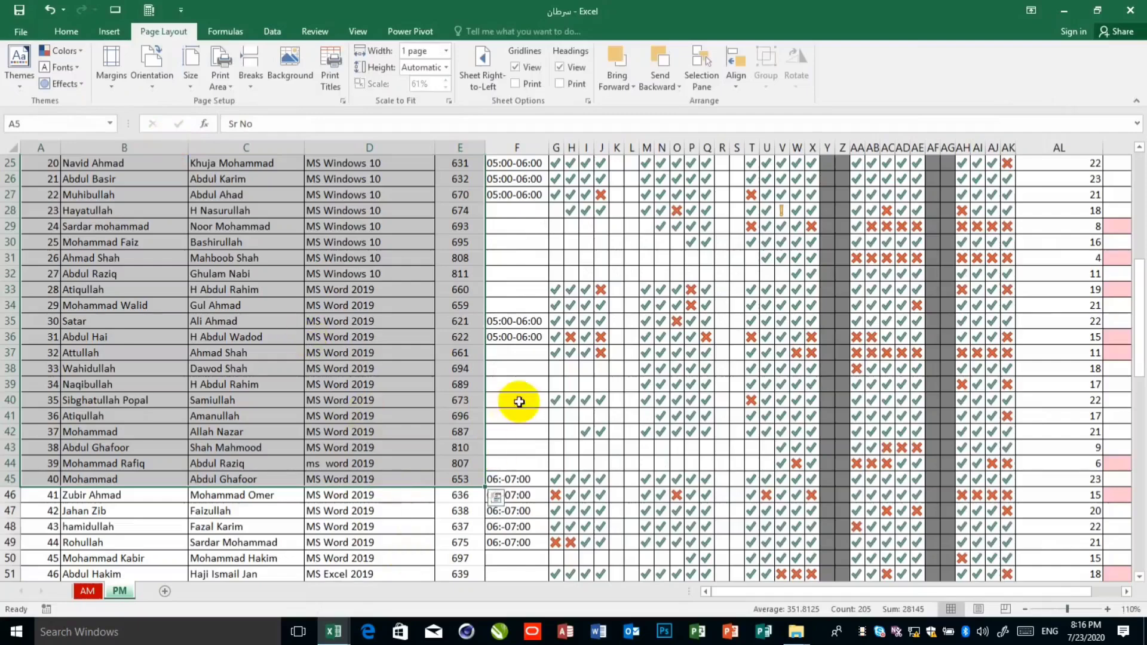
Copy the PM sheet's Time and day 1 to 11 columns (F to Q), from the header row down, into Book1 at cell F1
scroll(520, 402, "up", 4)
scroll(520, 402, "up", 4)
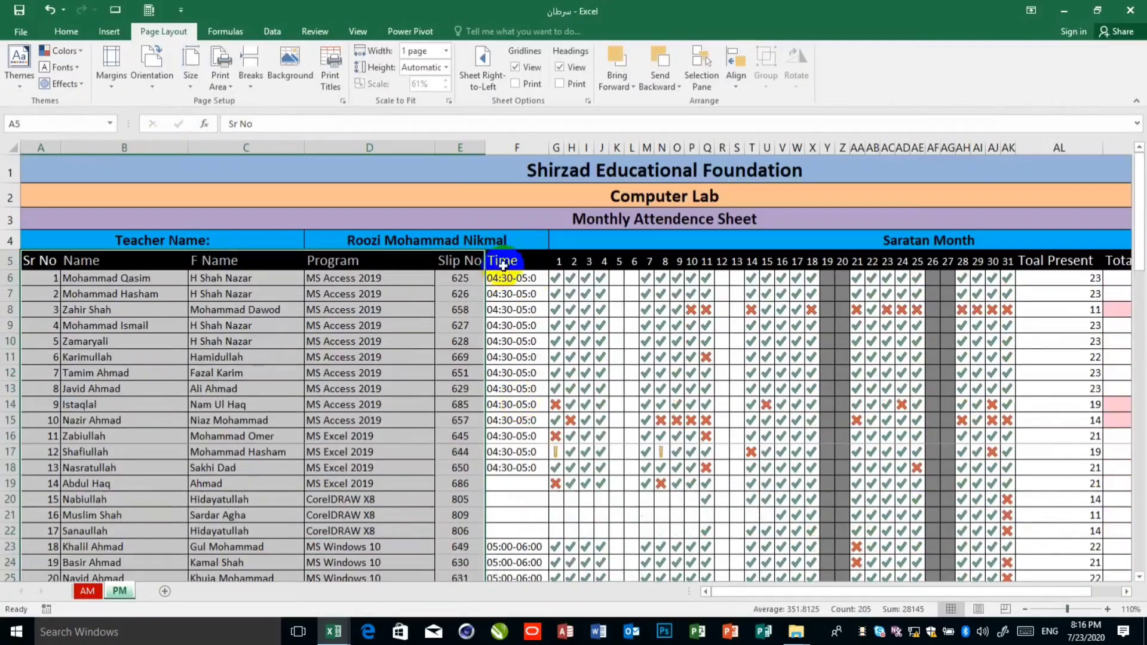
left_click_drag(506, 258, 708, 566)
key("ctrl+c")
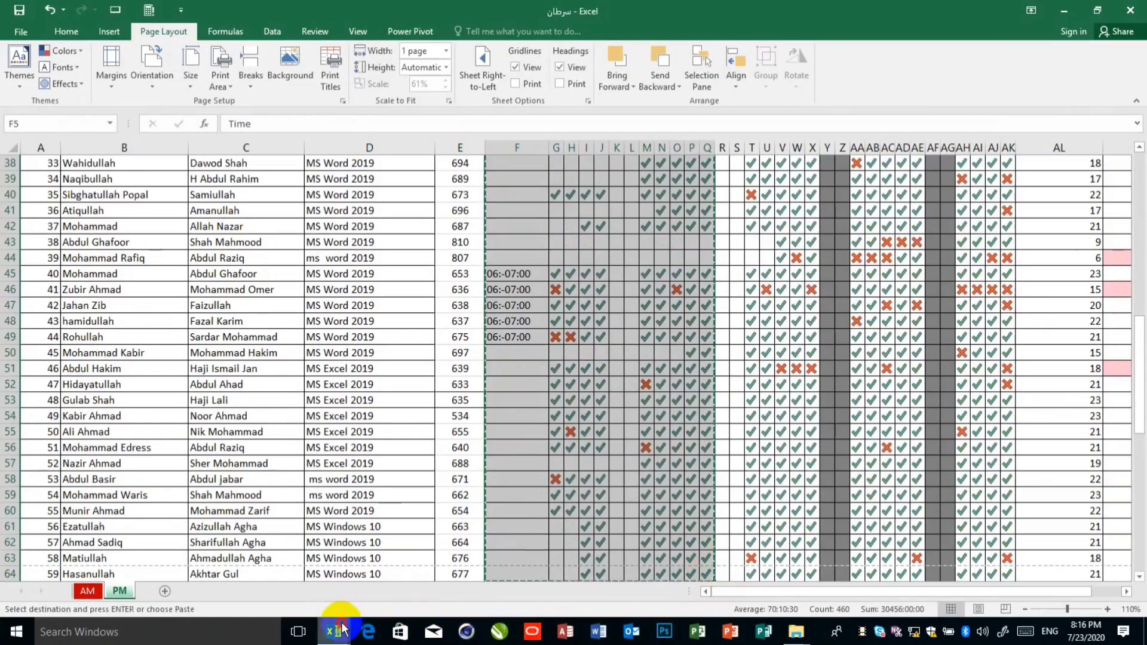
mouse_move(333, 629)
left_click(408, 553)
left_click(40, 30)
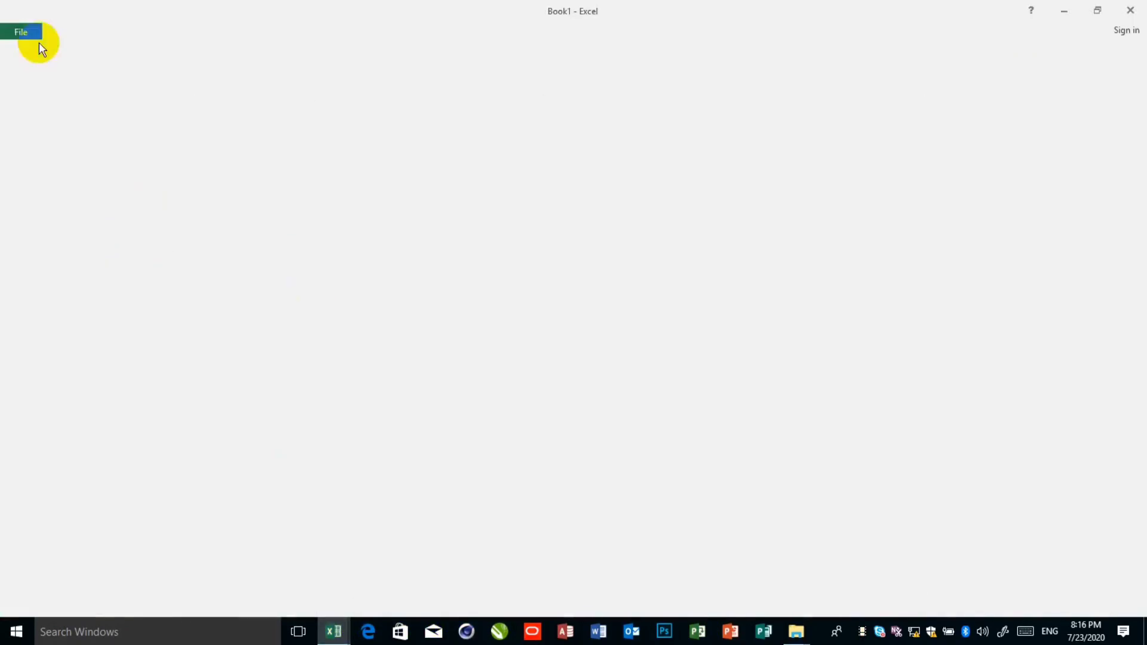
scroll(299, 189, "up", 10)
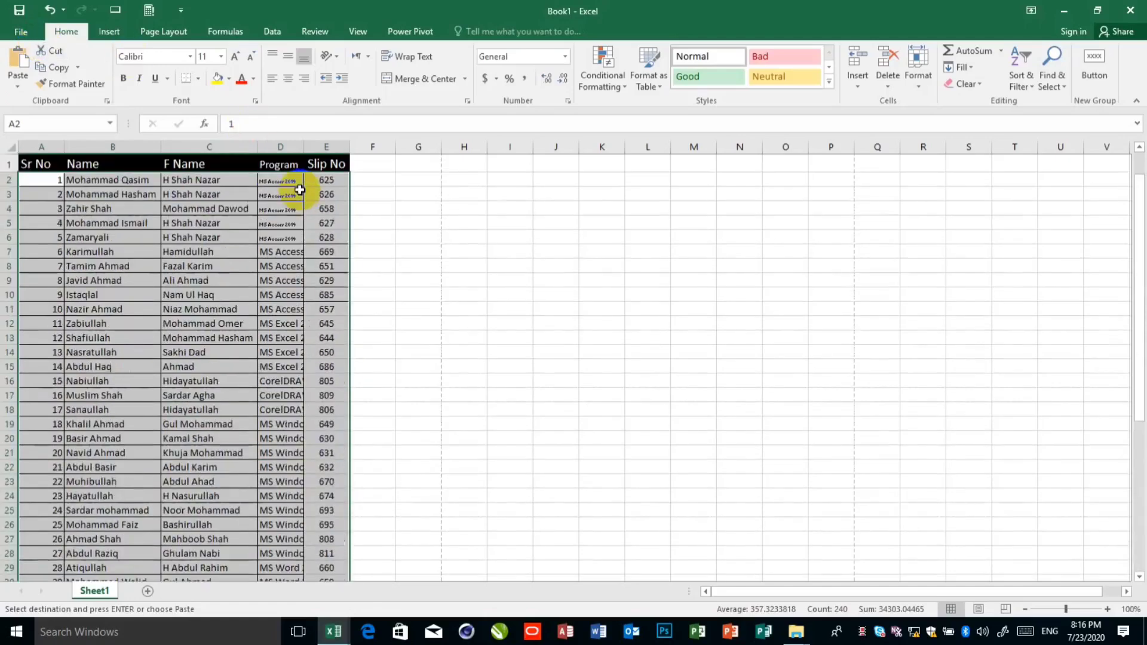
left_click(369, 167)
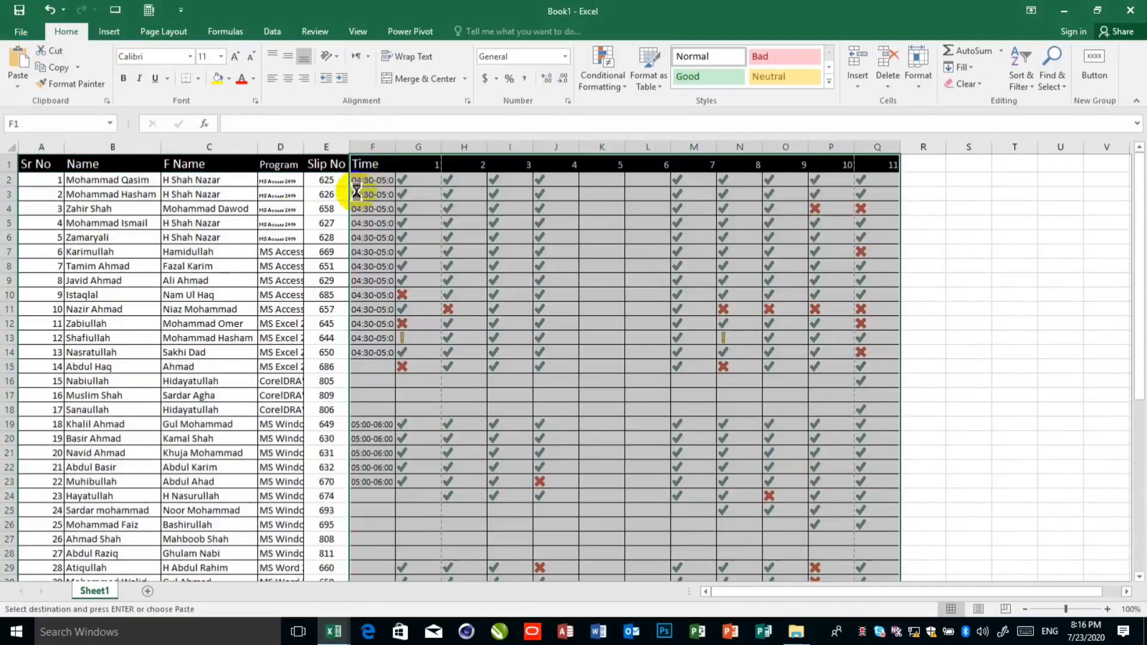
left_click(264, 212)
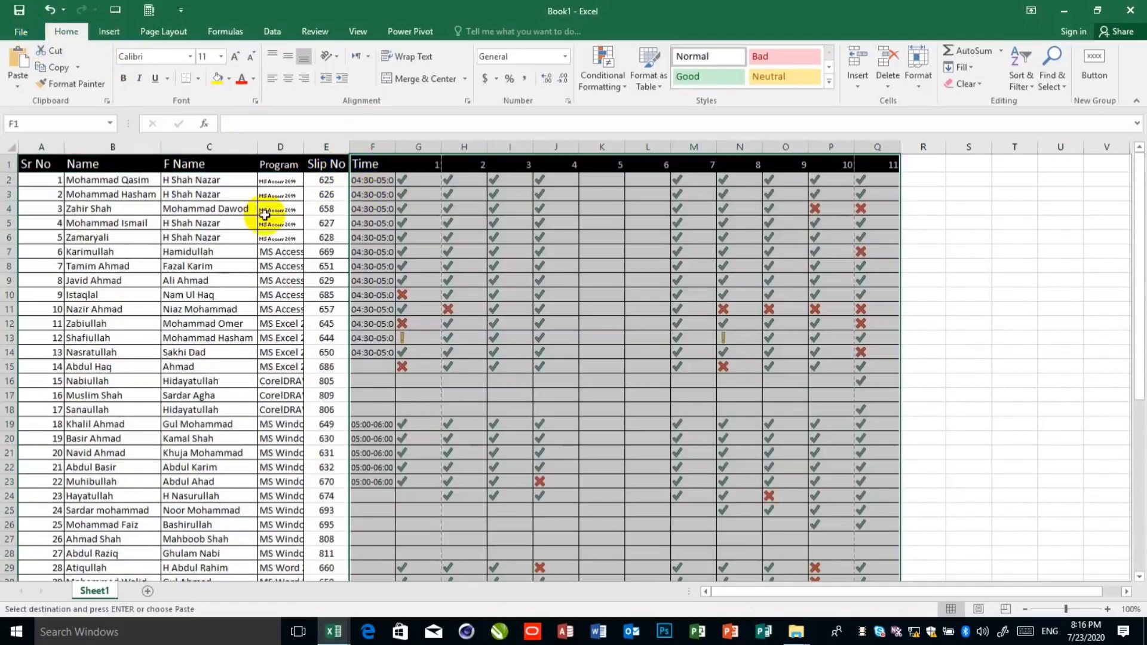
Scale Book1's printout with Fit All Rows on One Page and review the available scaling options
key("ctrl+p")
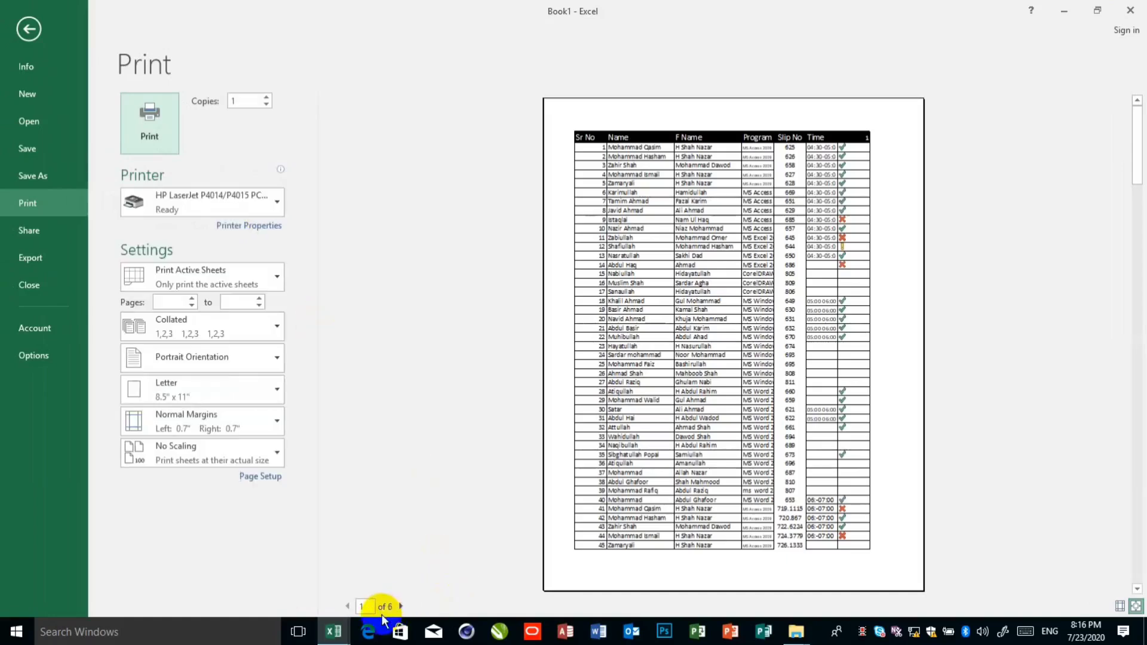
left_click(235, 458)
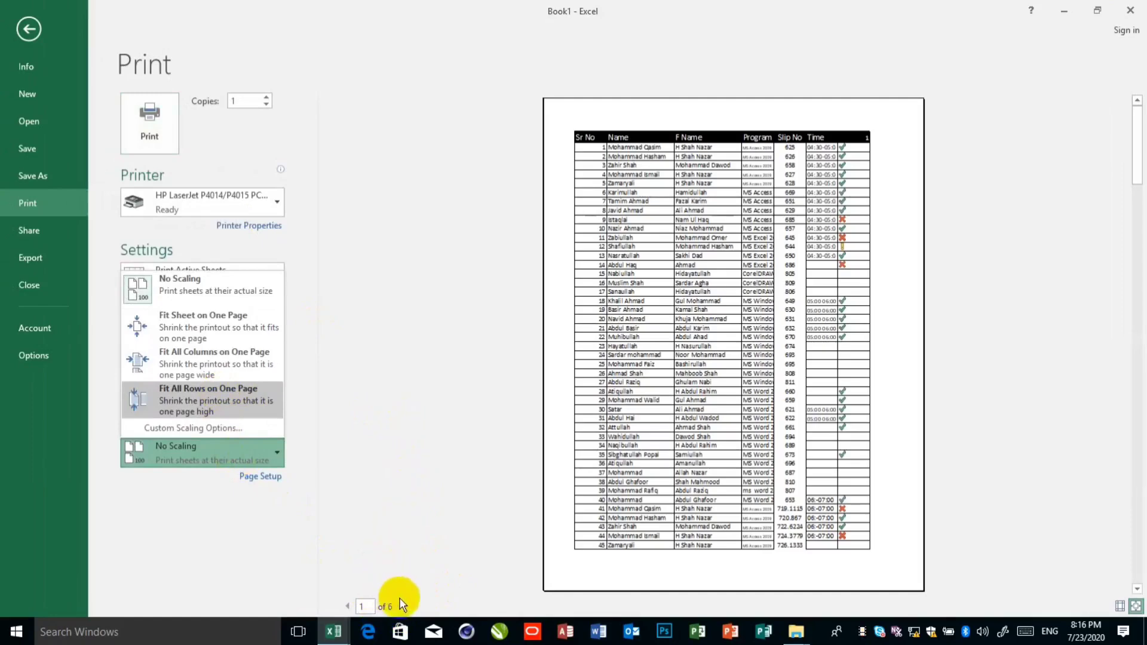
left_click(197, 391)
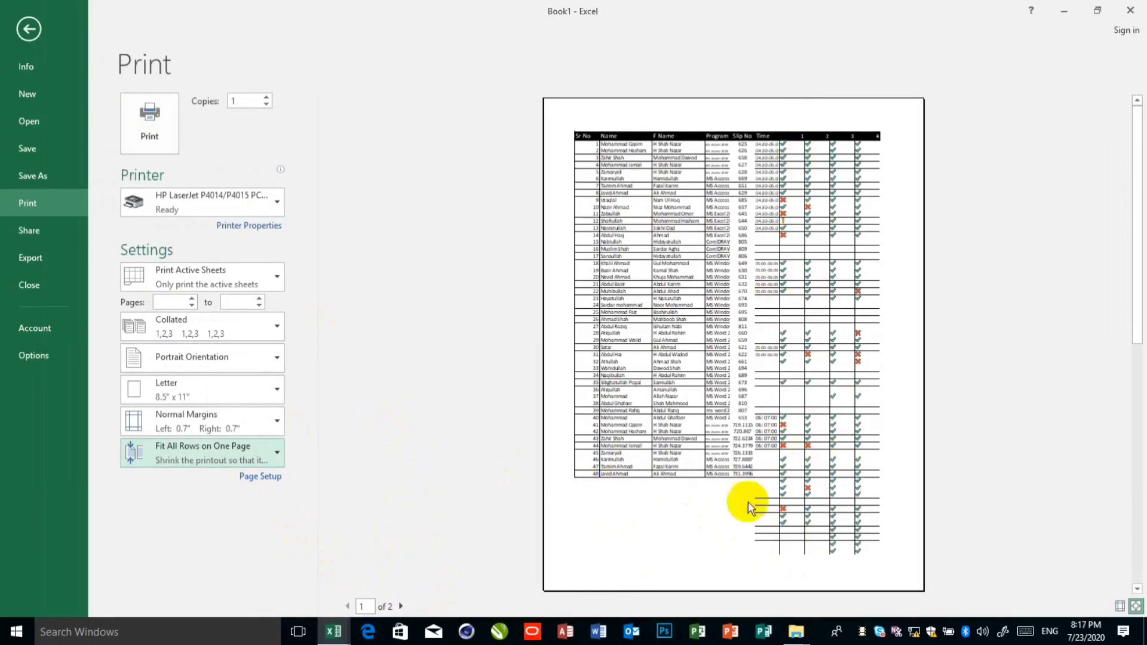
left_click(235, 450)
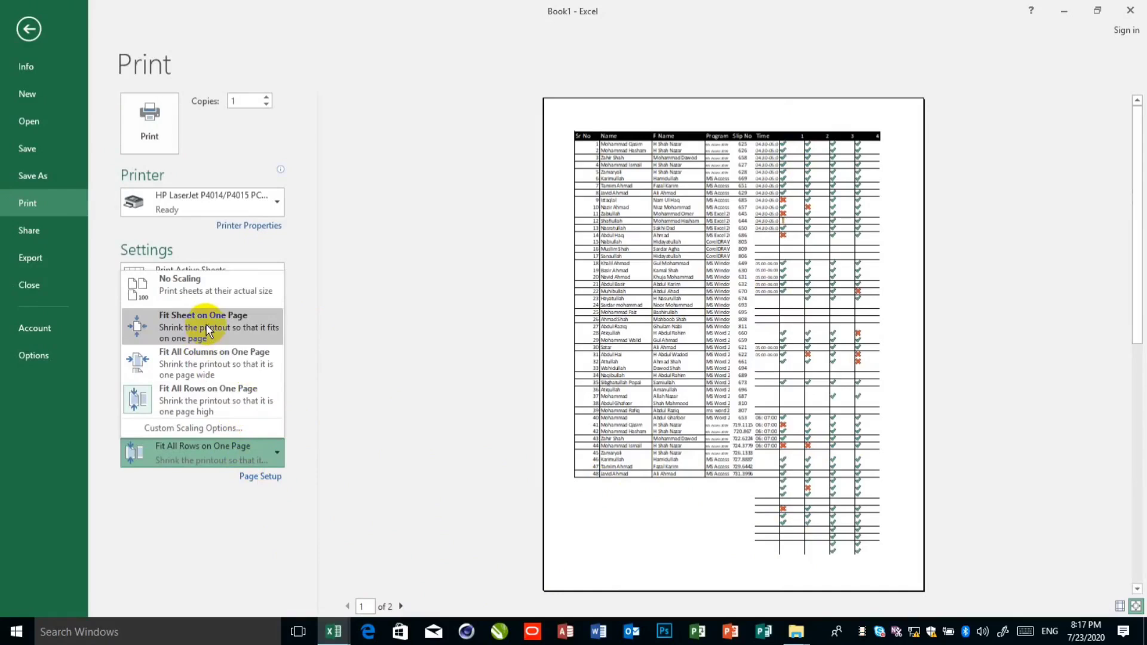
left_click(334, 417)
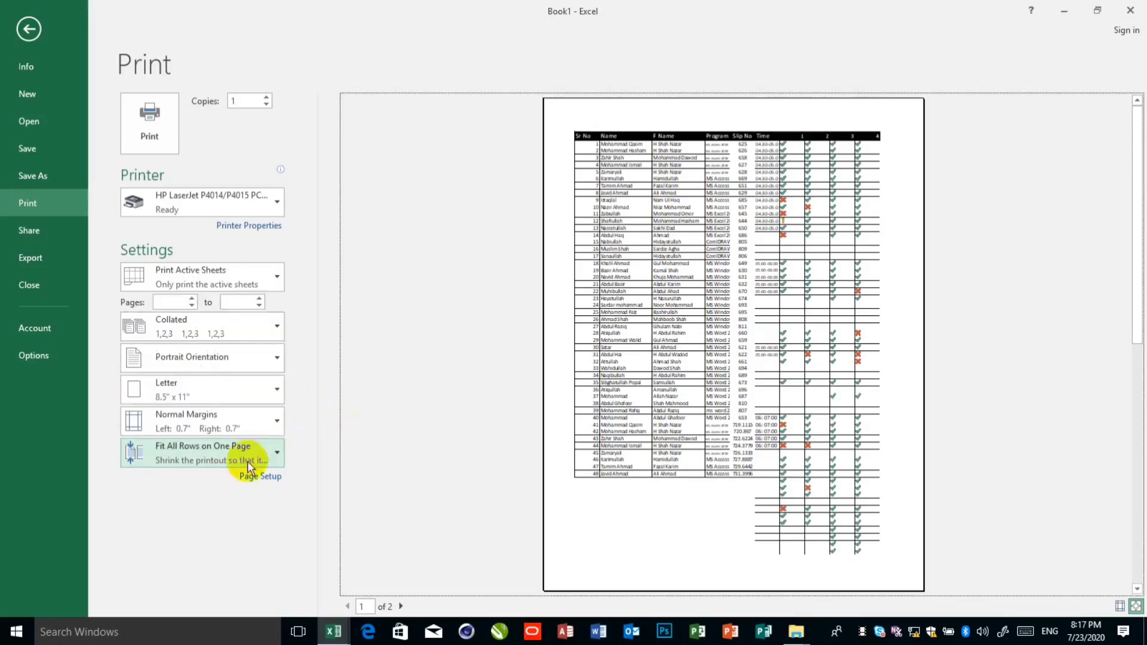
View Book1's Page Setup options, cancel them, and look over the sheet's page layout settings
left_click(263, 478)
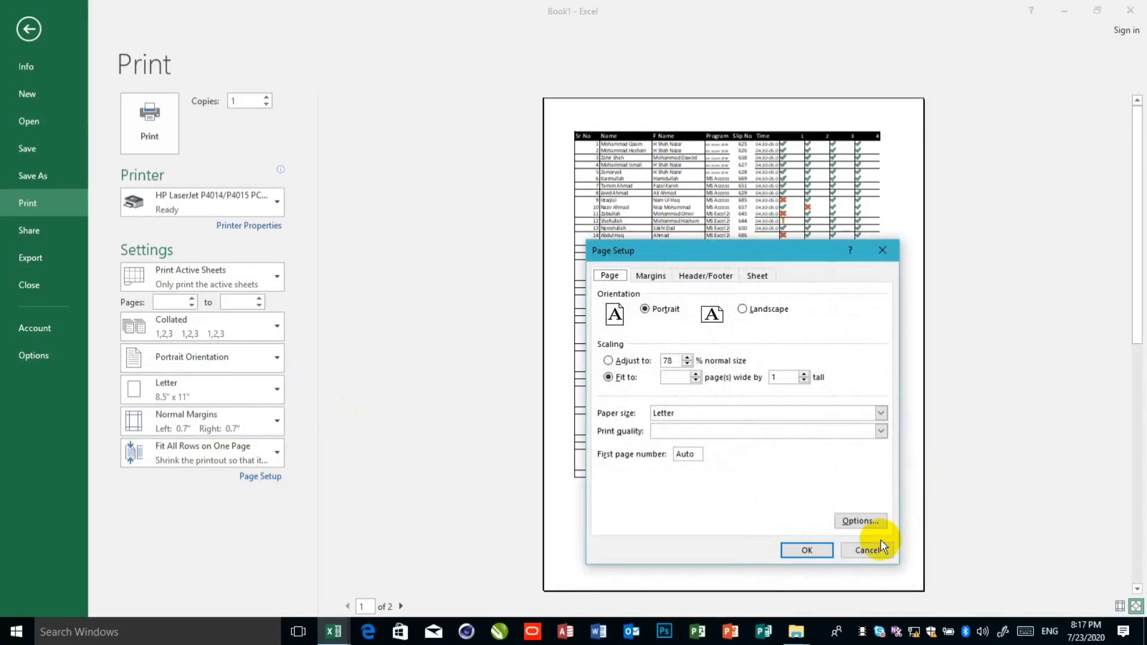
left_click(867, 550)
left_click(28, 28)
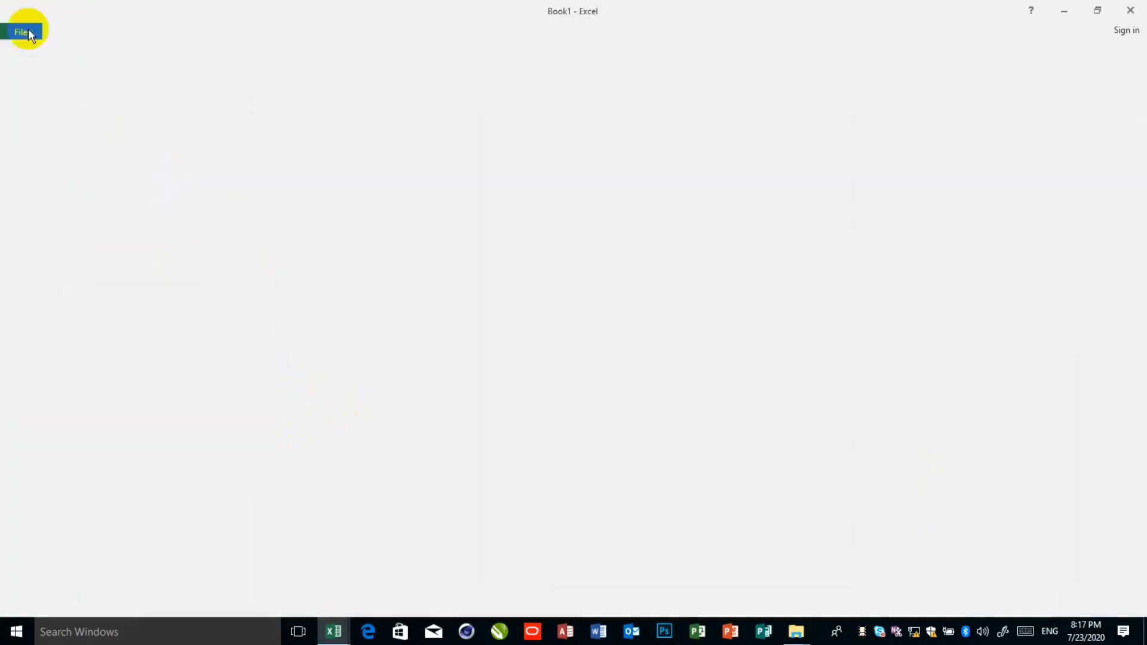
left_click(159, 31)
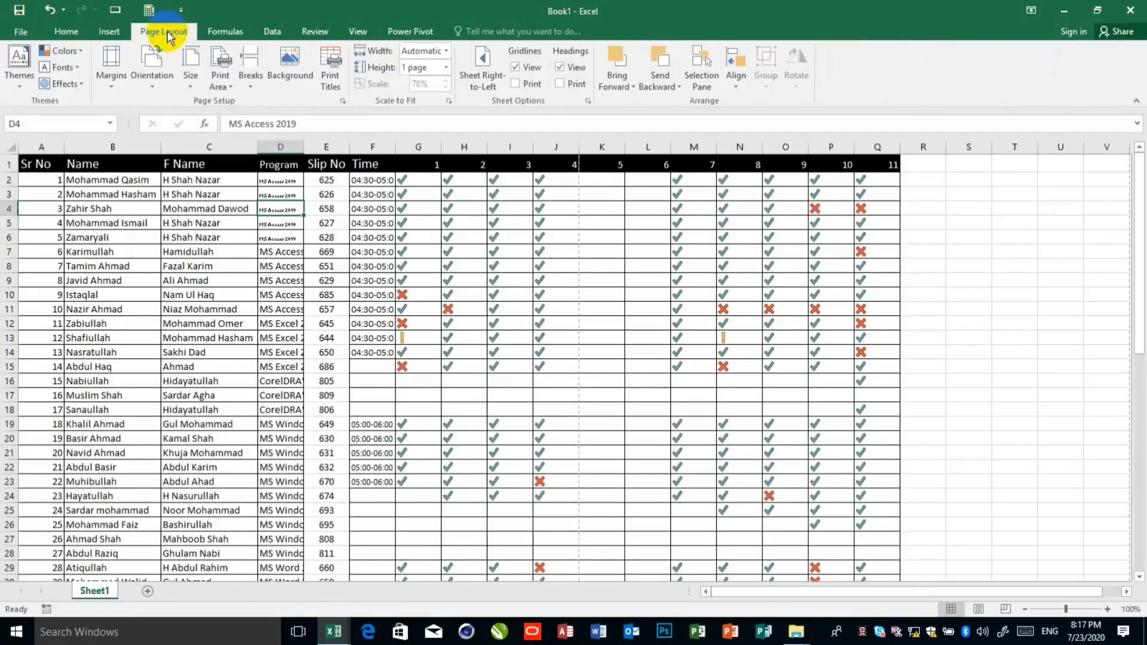
left_click(158, 264)
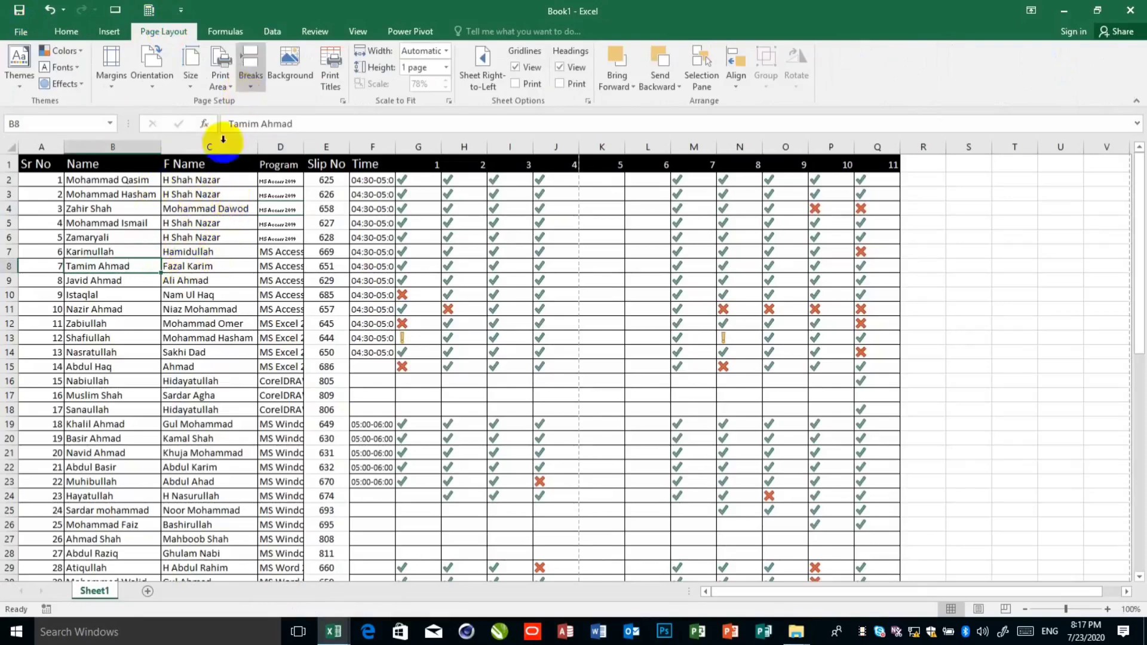
Review the orientation choices in Book1's Page Setup from the print preview, leaving the printout in portrait
left_click(21, 31)
left_click(39, 204)
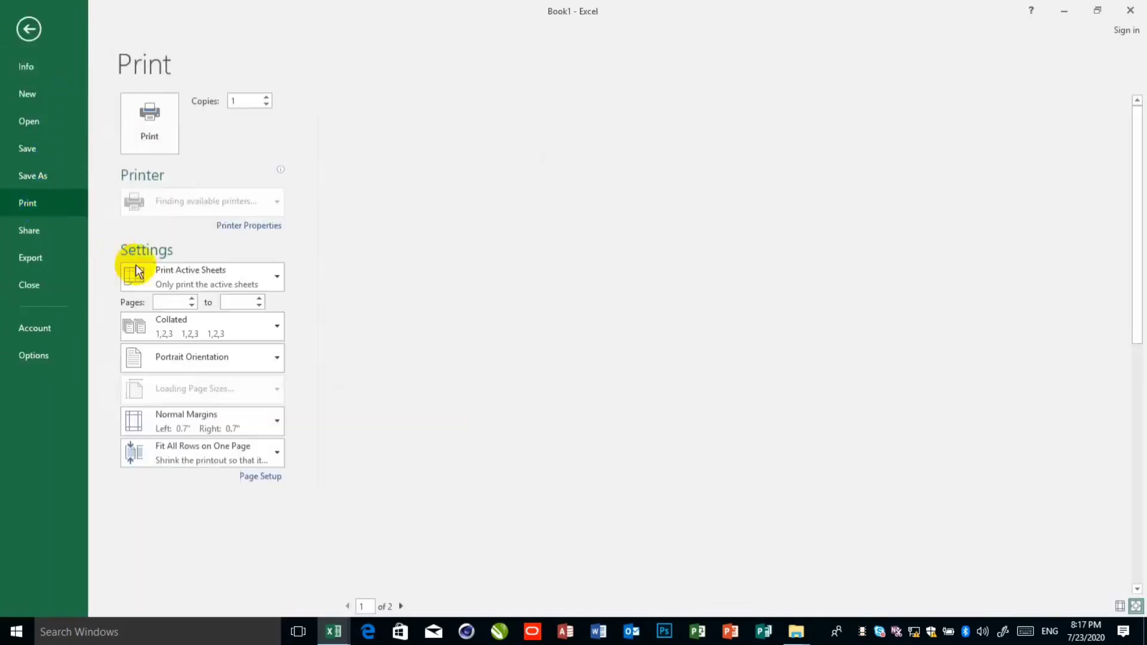
left_click(278, 476)
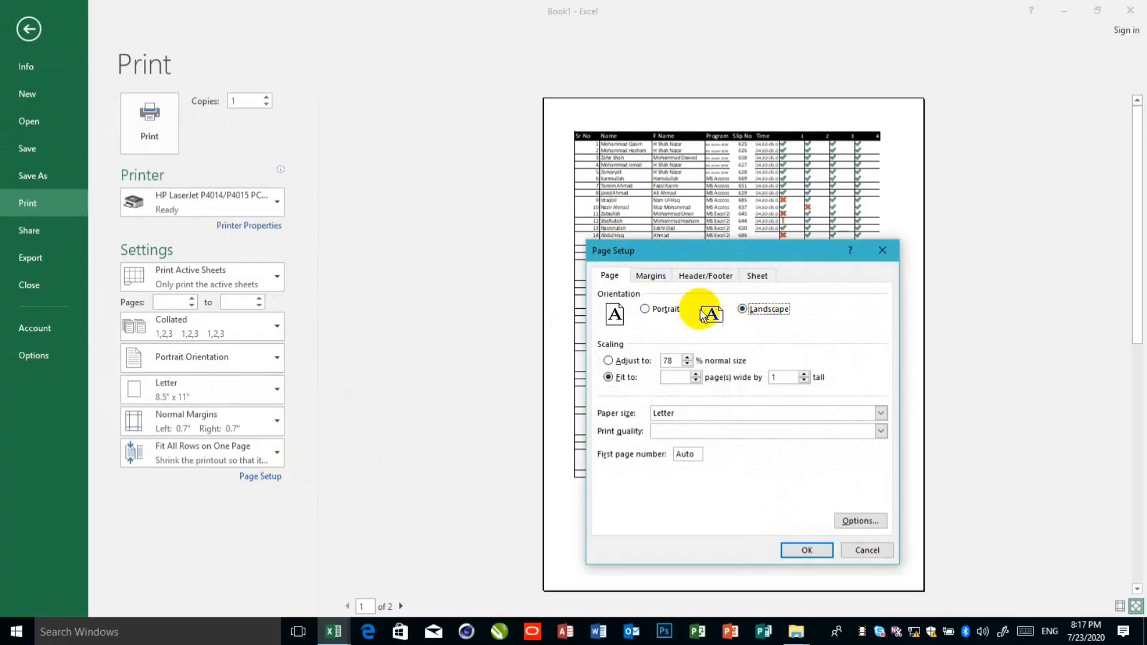
left_click(812, 550)
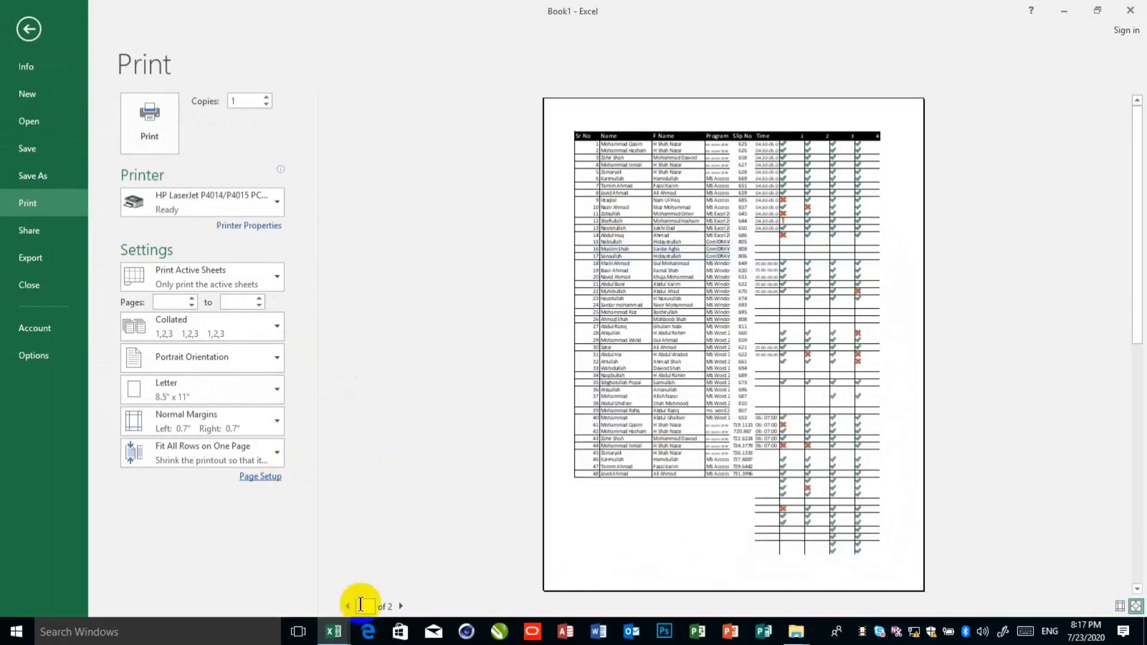
Switch to the attendance workbook and set its print scaling to Adjust to 100% of normal size
mouse_move(333, 631)
left_click(281, 582)
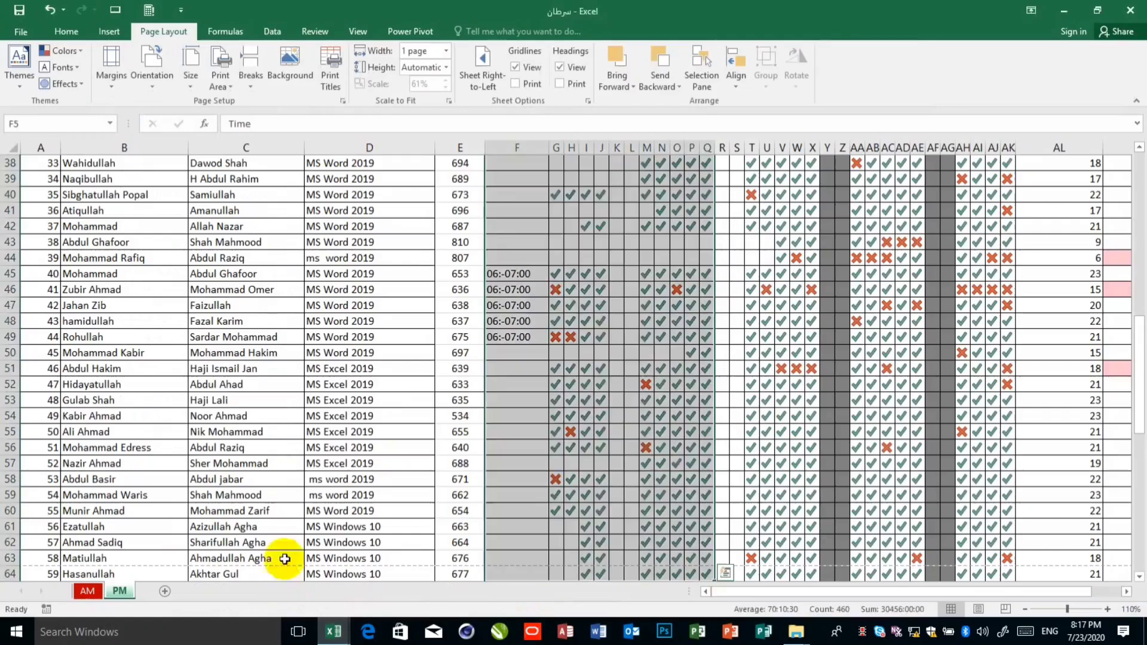
left_click(243, 337)
key("ctrl+p")
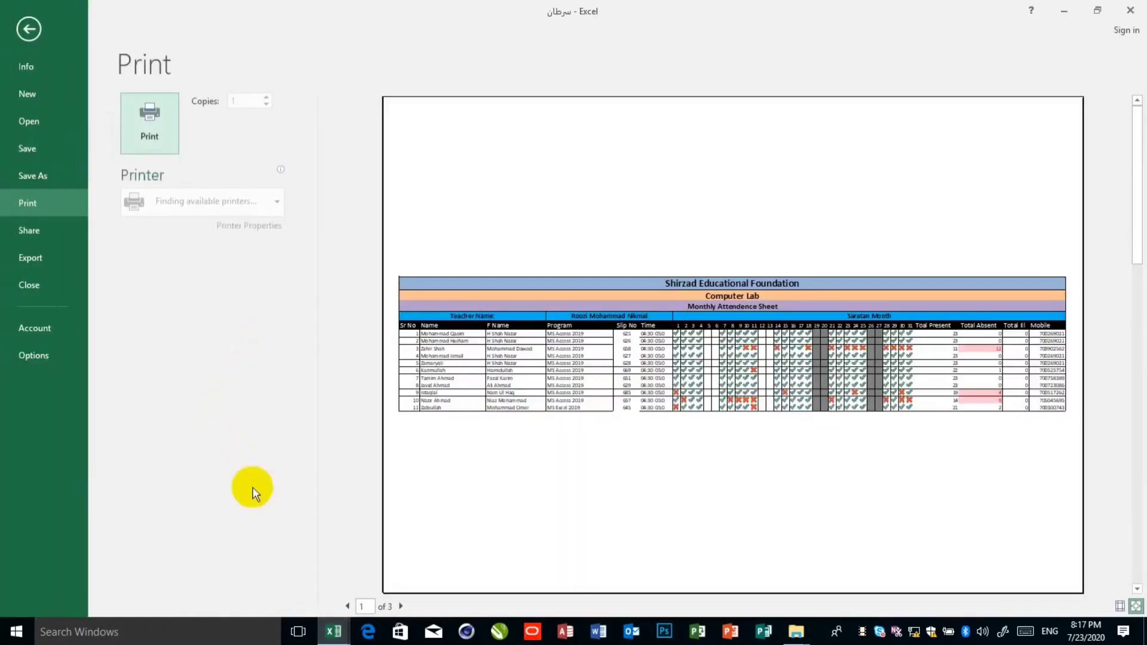
left_click(275, 473)
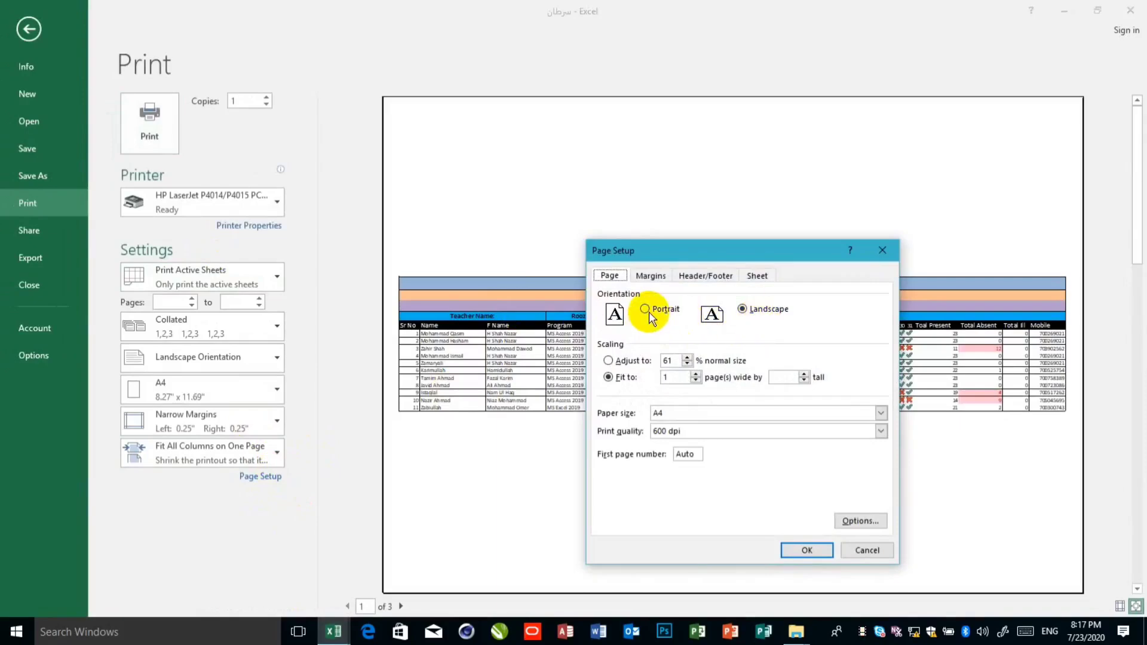
left_click(638, 362)
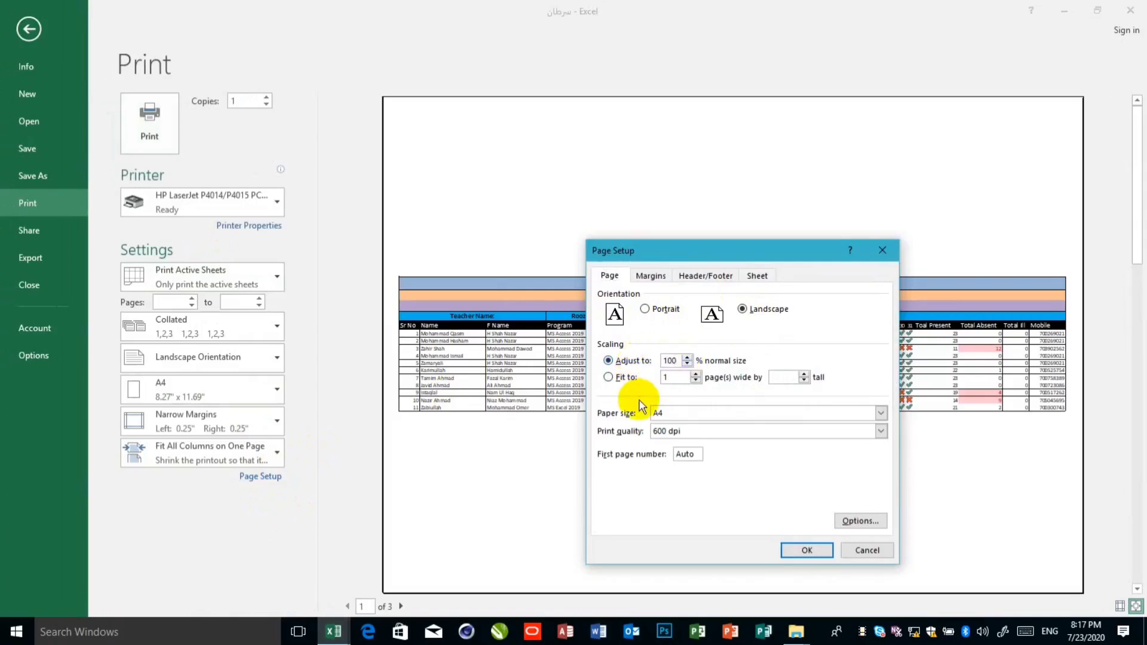
left_click(787, 555)
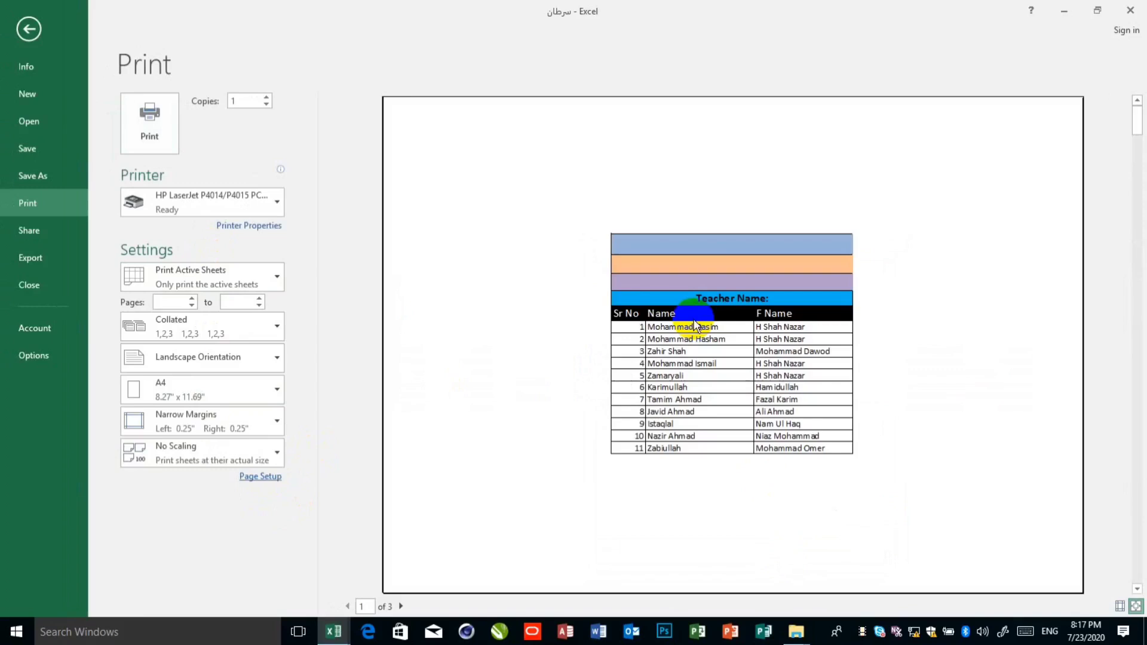
Reduce the attendance printout's scale in stages to 65% of normal size, previewing each reduction
left_click(255, 476)
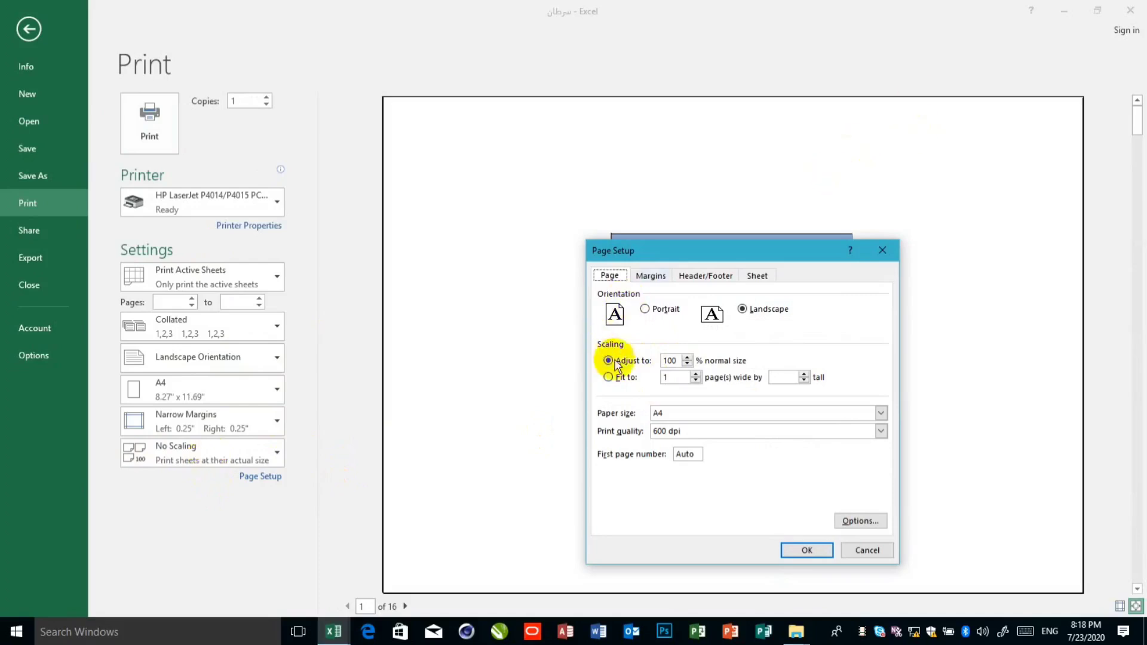
left_click(692, 365)
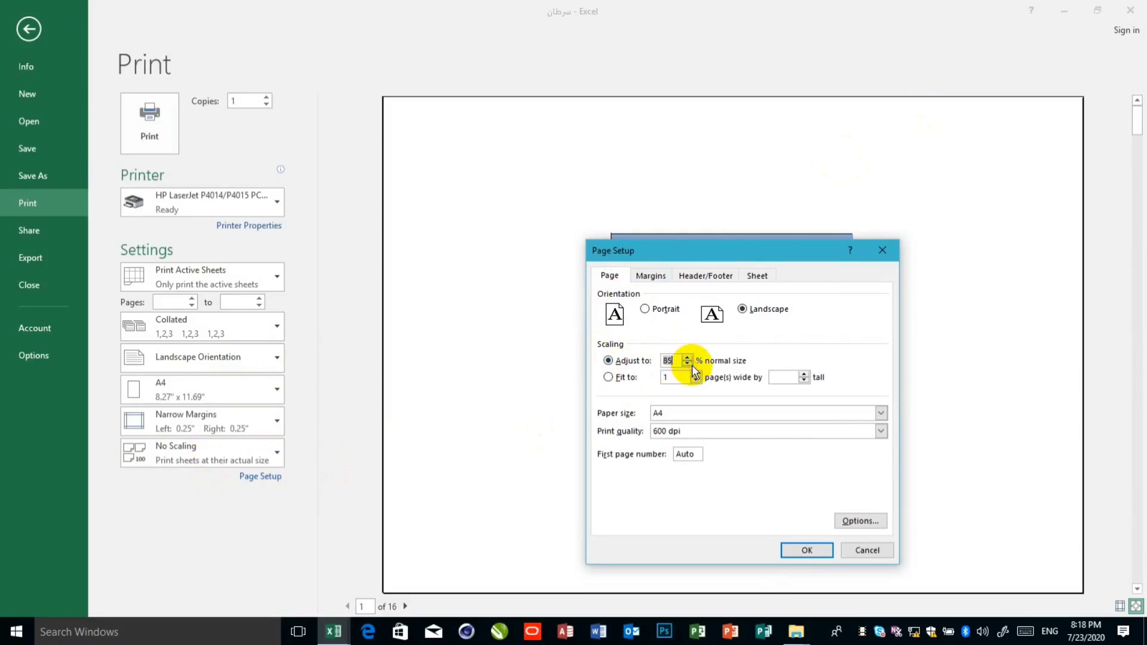
left_click(692, 364)
left_click(810, 550)
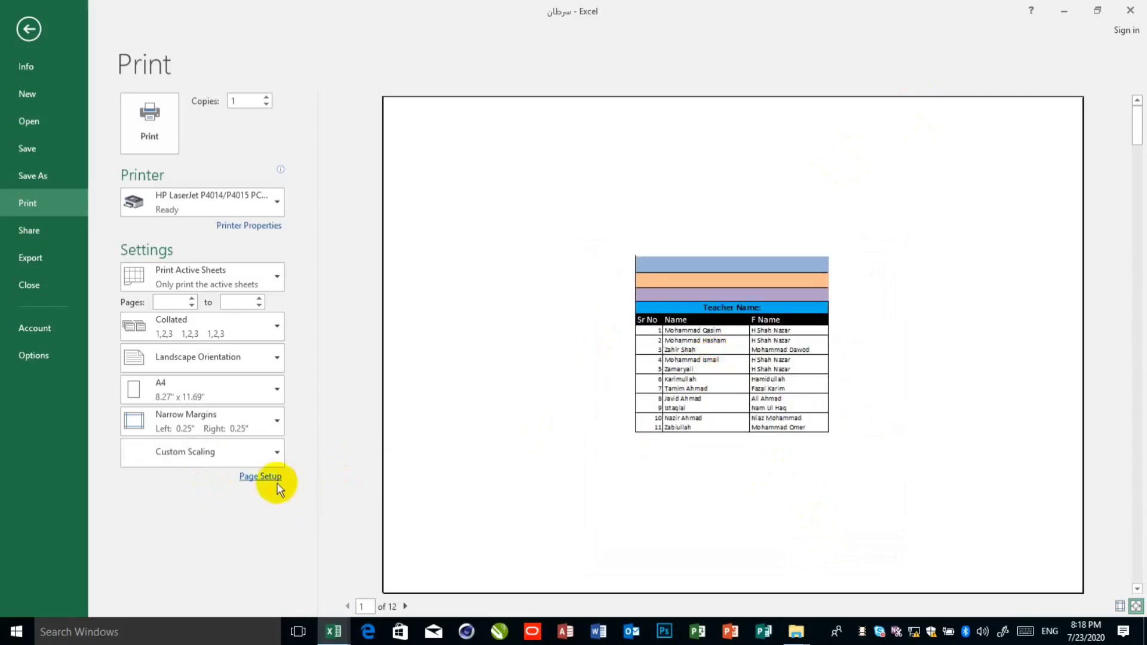
left_click(257, 476)
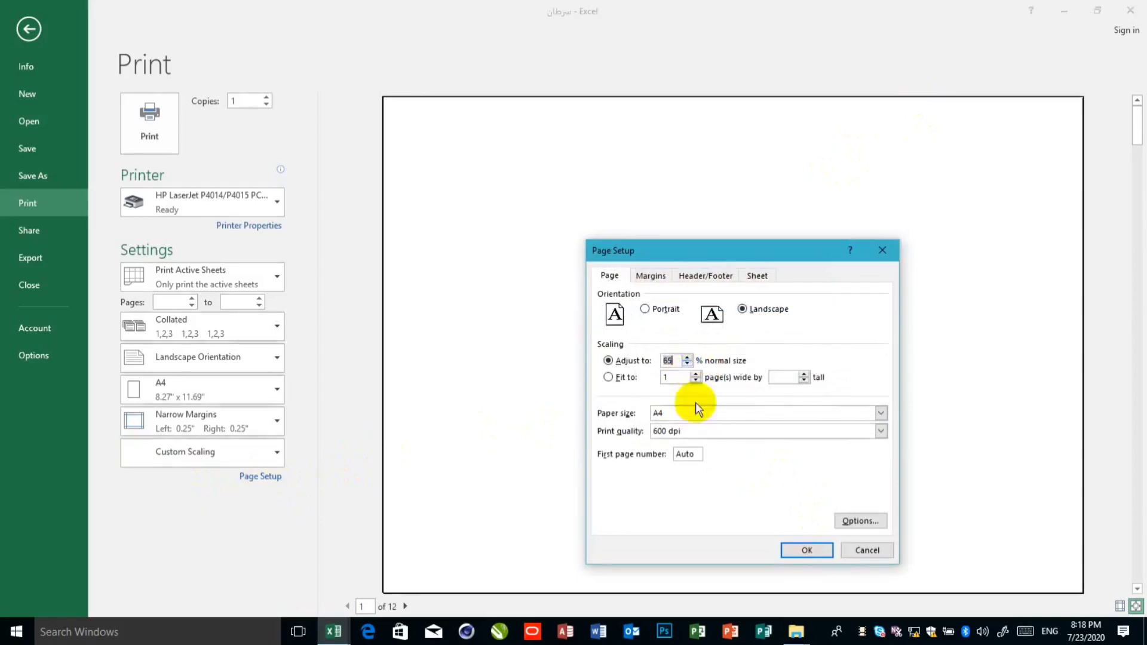
left_click(797, 551)
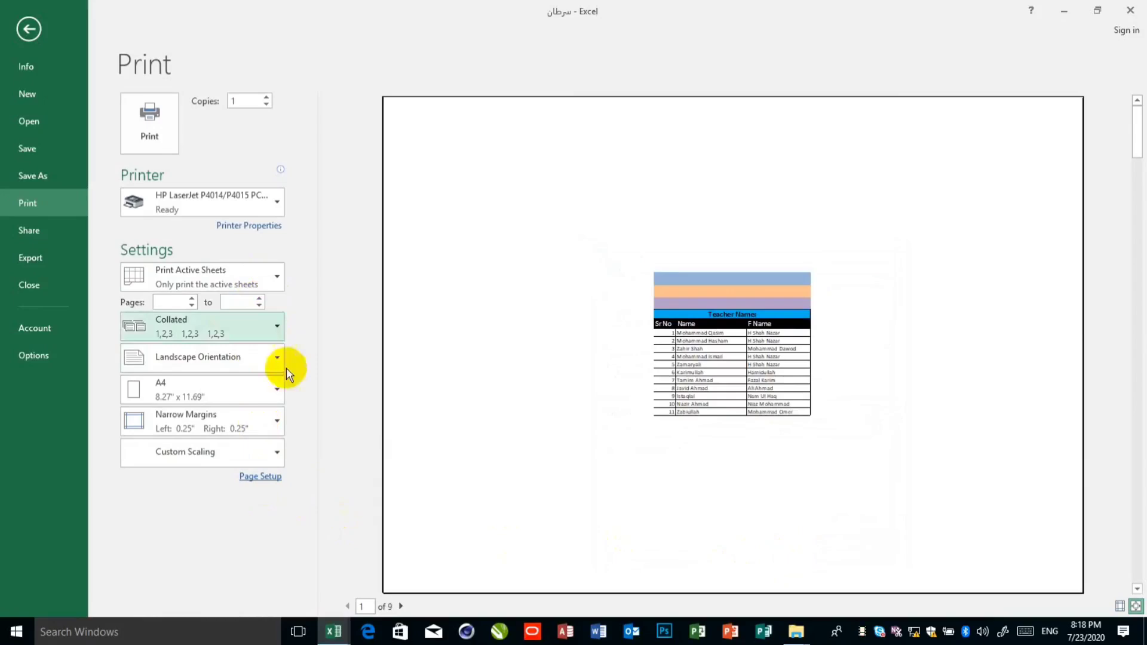
Fit the attendance printout to 1 page wide by 2 tall and preview its second page
left_click(268, 479)
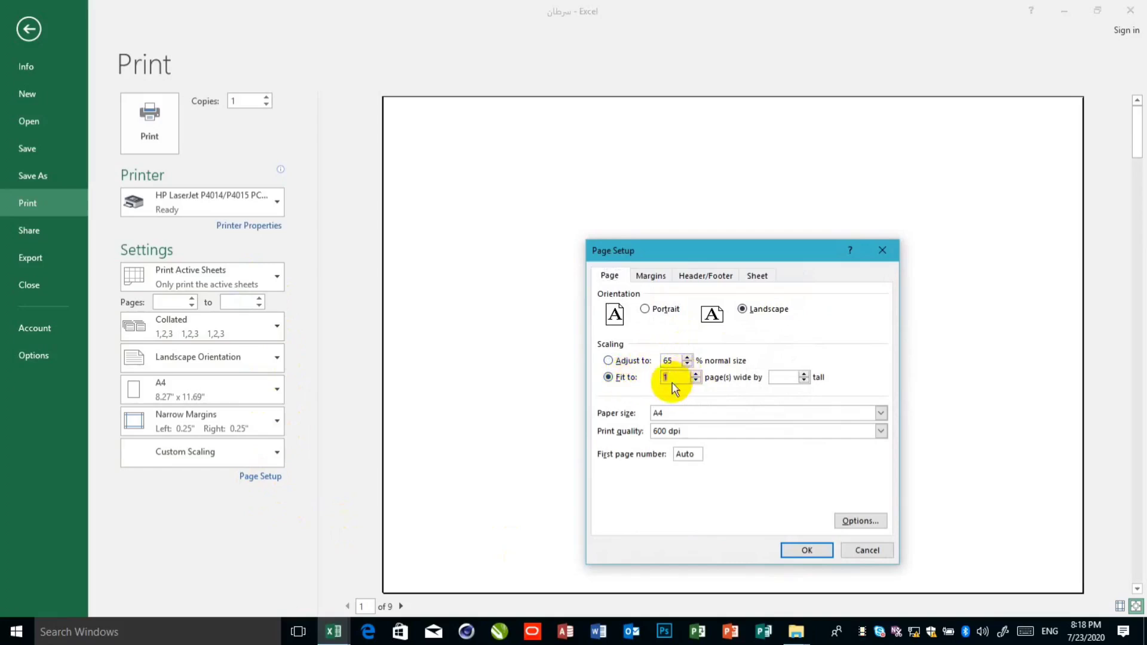
left_click(786, 377)
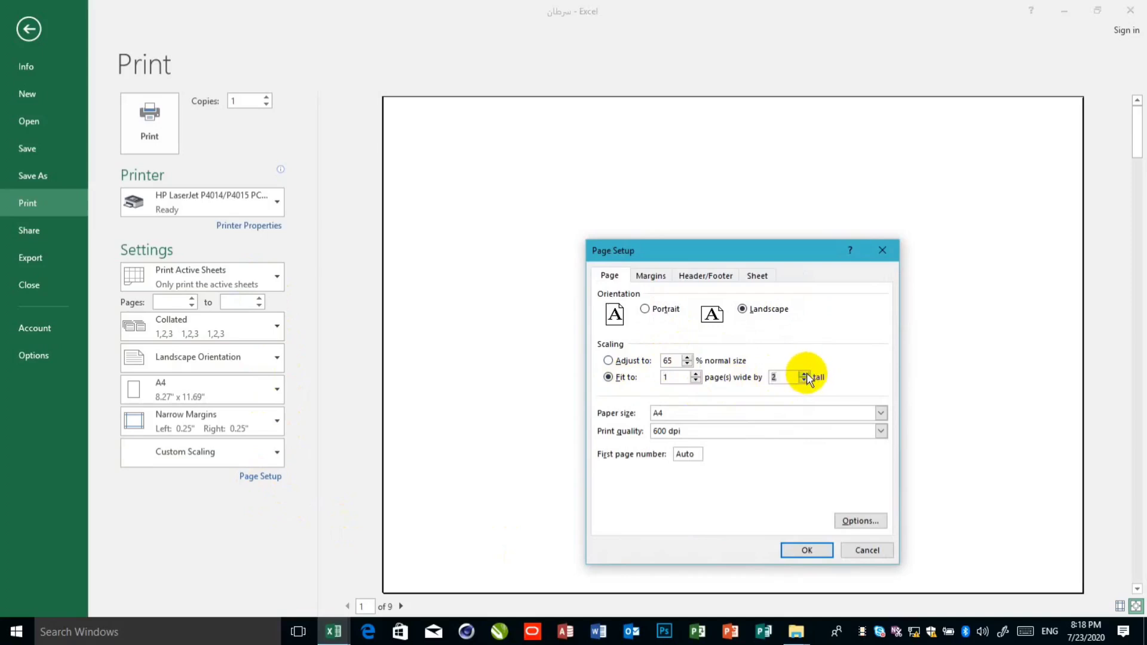
left_click(810, 548)
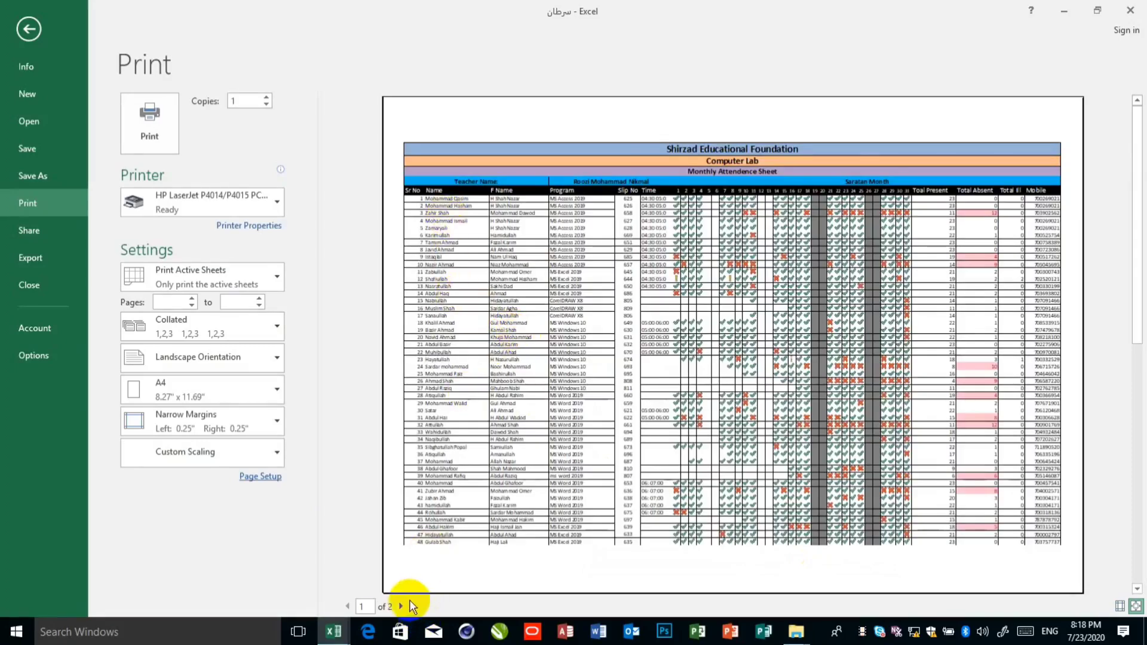
left_click(401, 606)
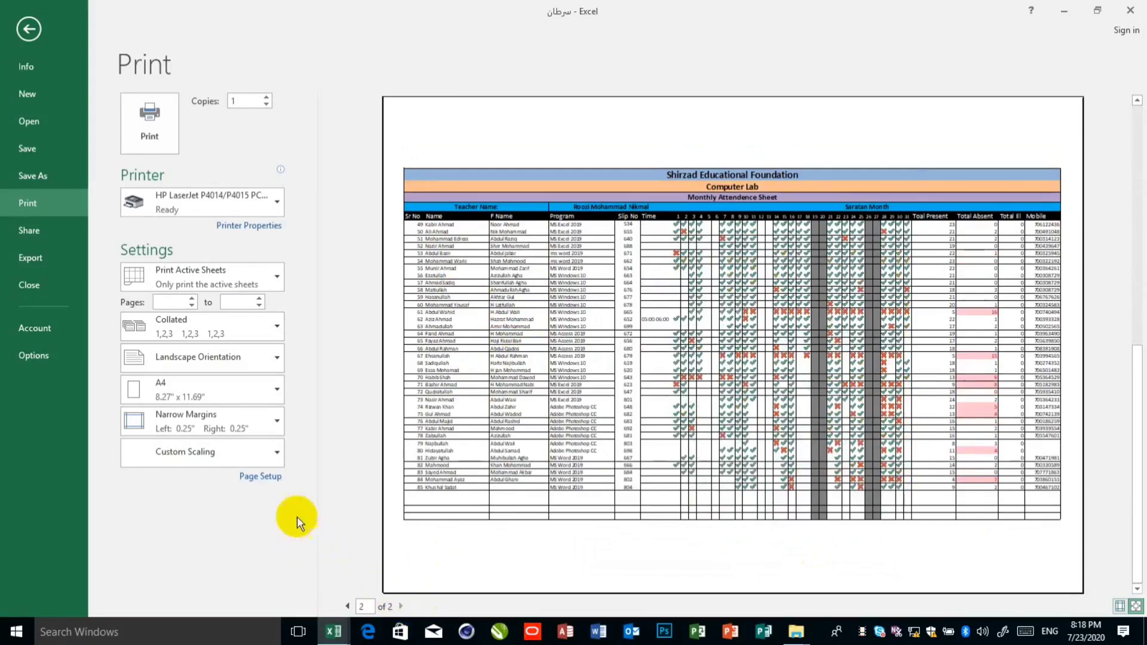
Review the paper size and print quality choices in Page Setup, keeping A4 and 600 dpi
left_click(260, 477)
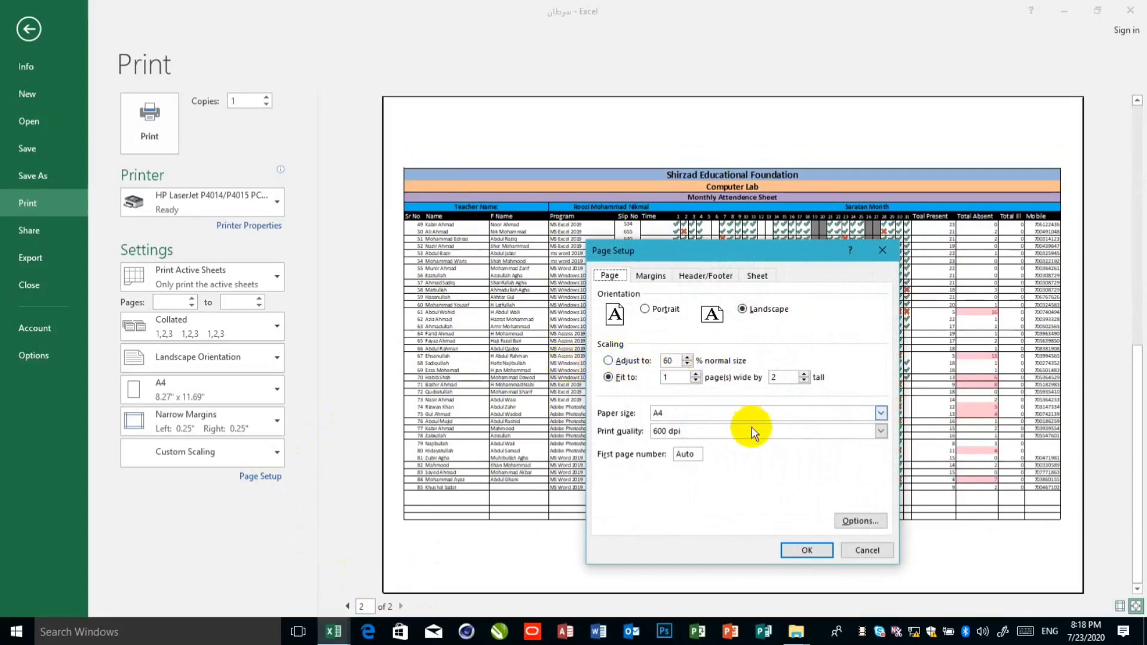
left_click(723, 416)
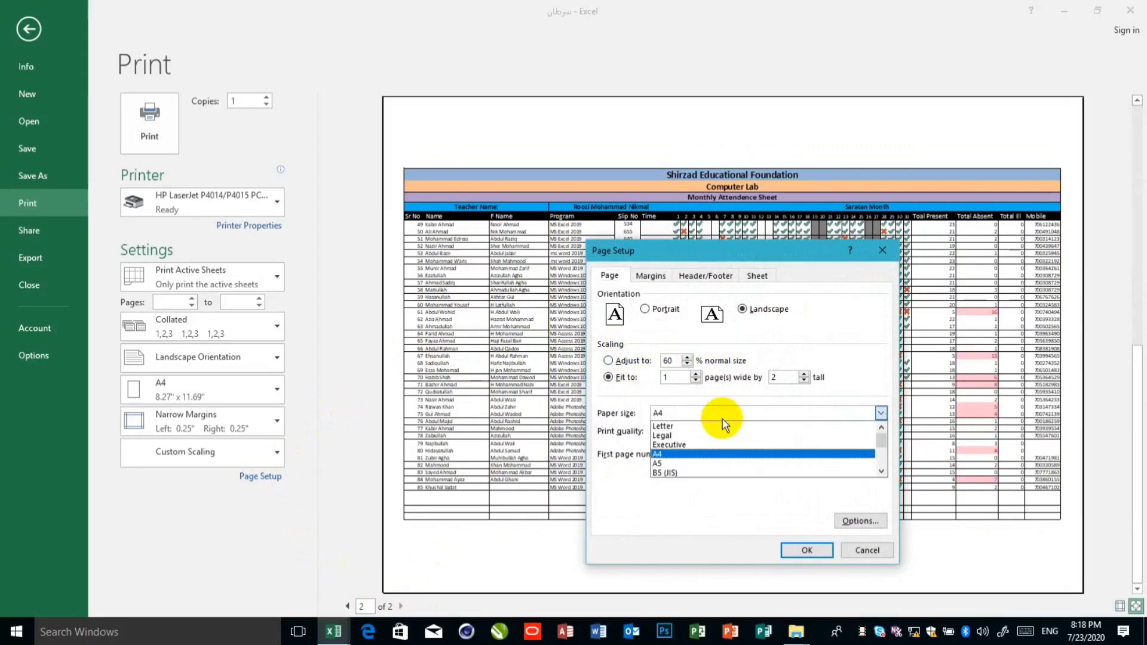
left_click(723, 416)
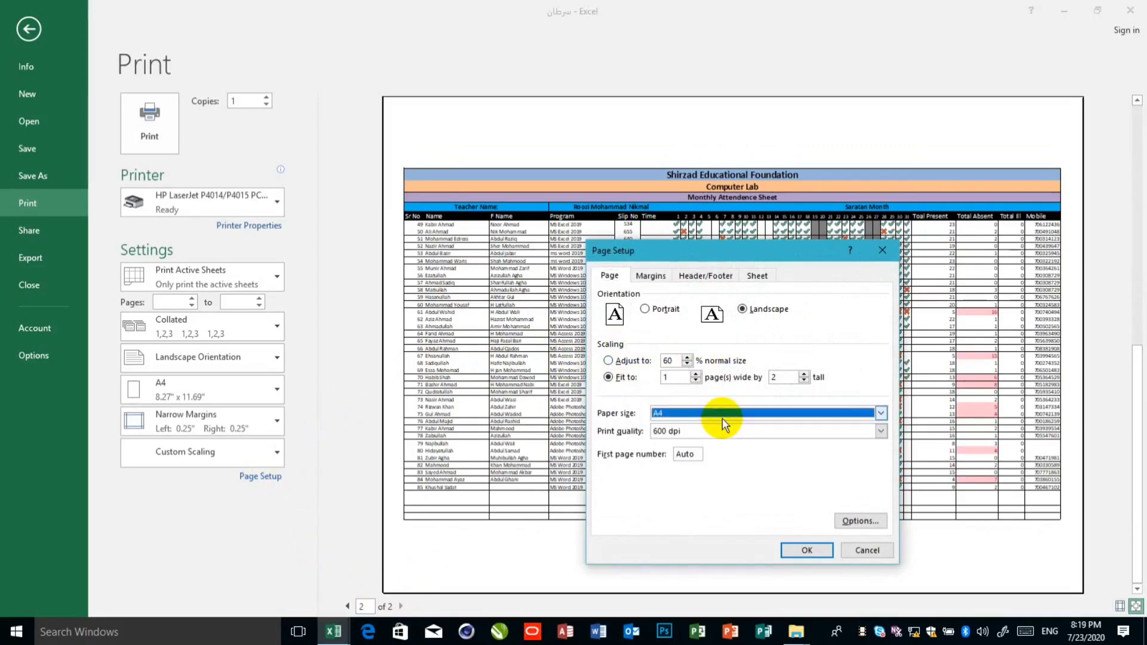
left_click(711, 432)
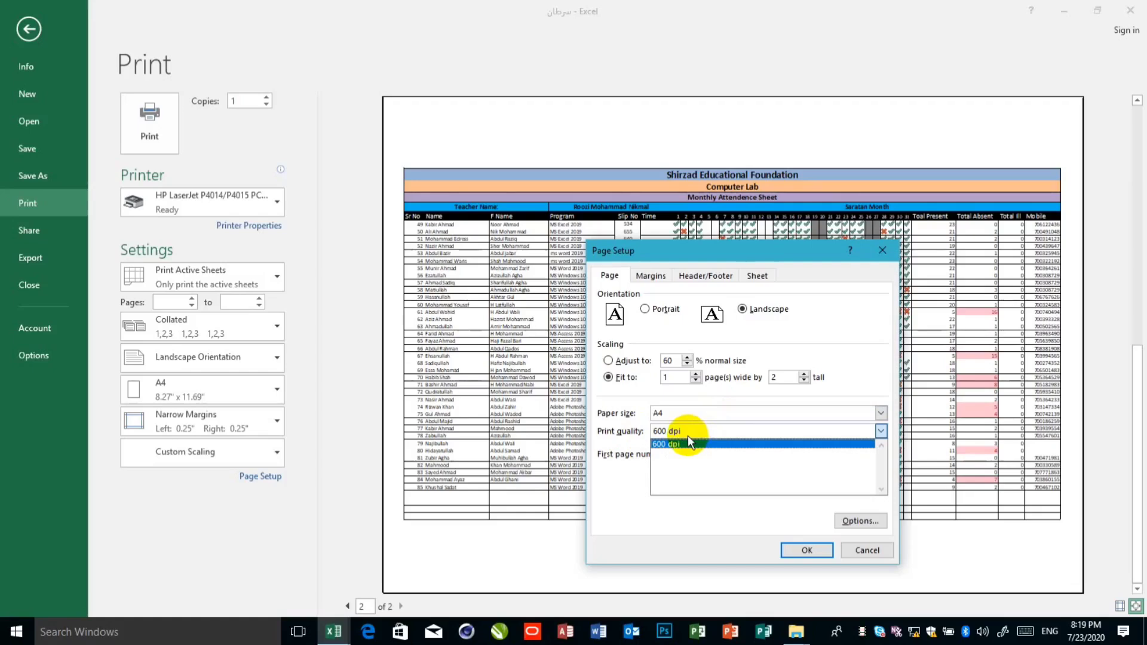
left_click(687, 442)
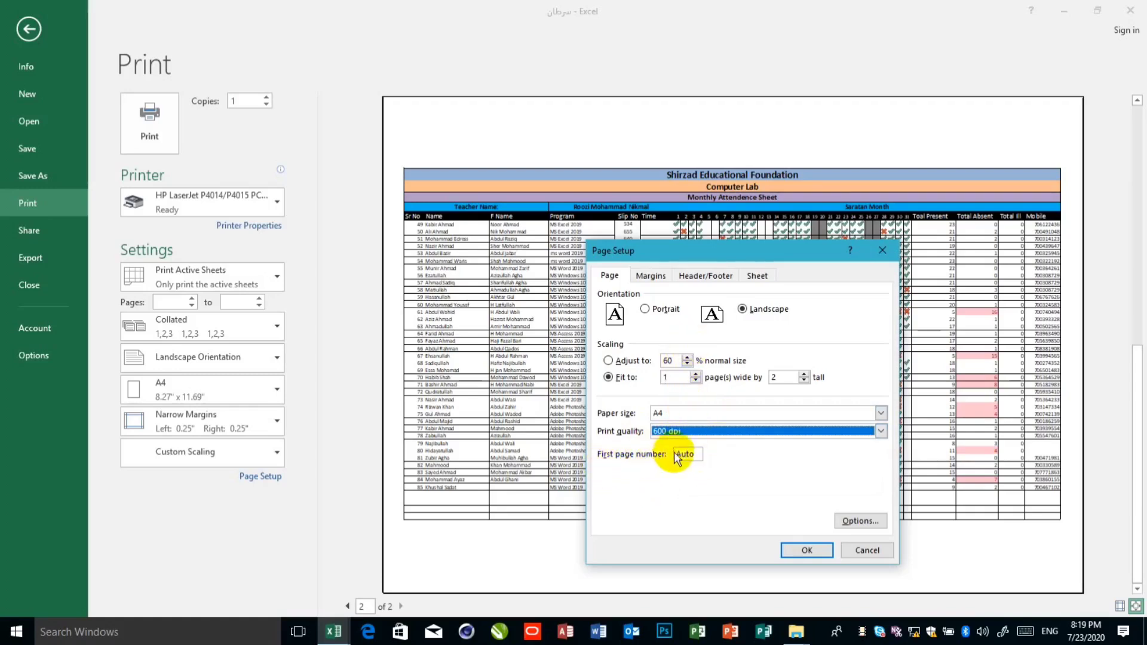
Set the printout's first page number to 3 and view the print quality choices again
double_click(695, 456)
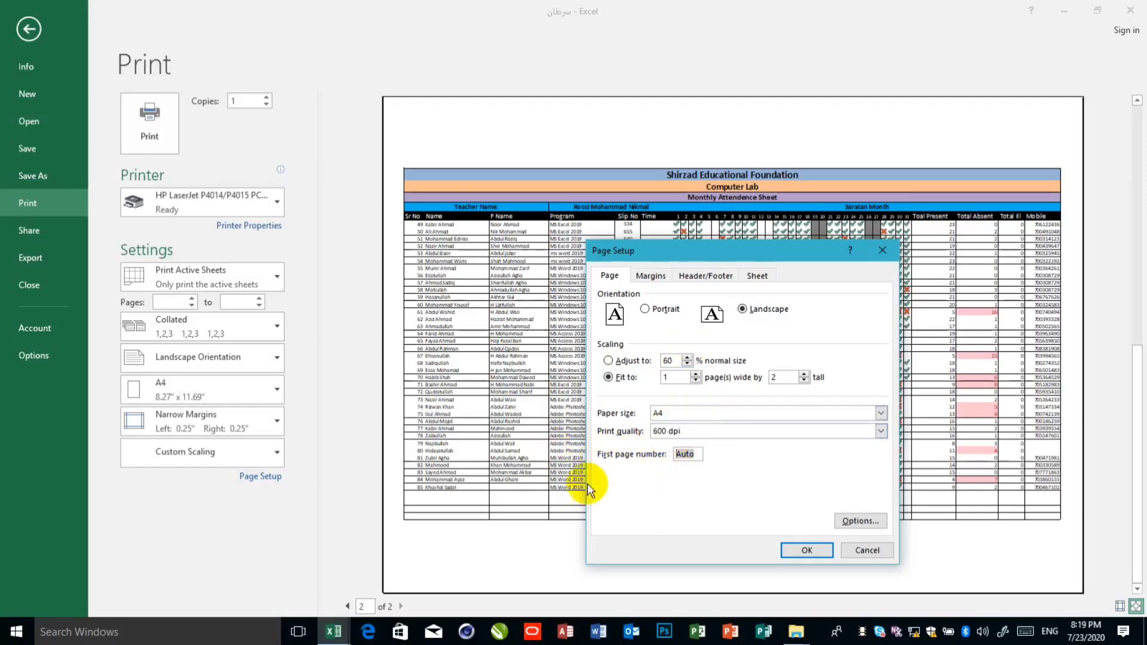
type("3")
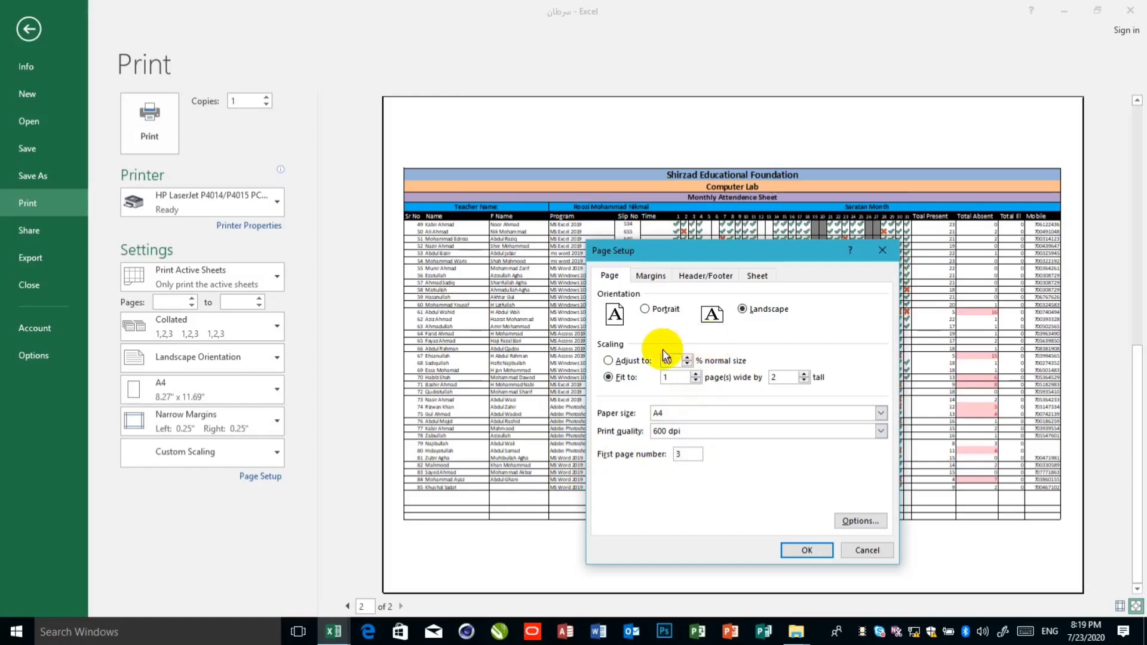
key("Tab")
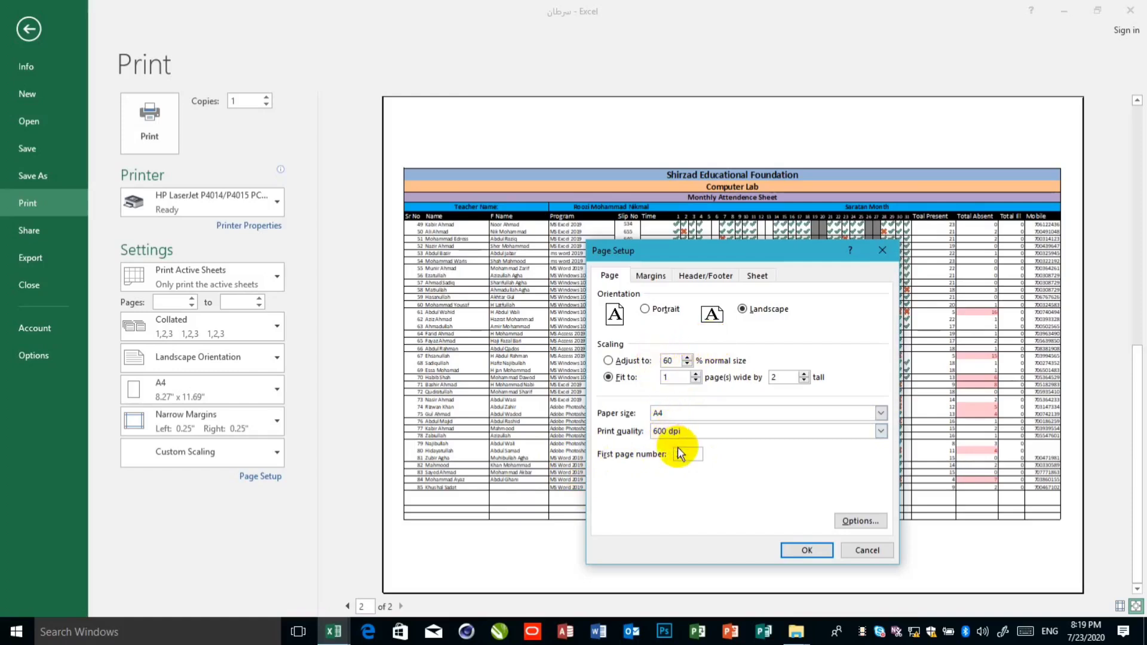
left_click(678, 450)
type("3")
key("BackSpace")
left_click(686, 451)
type("3")
left_click(761, 431)
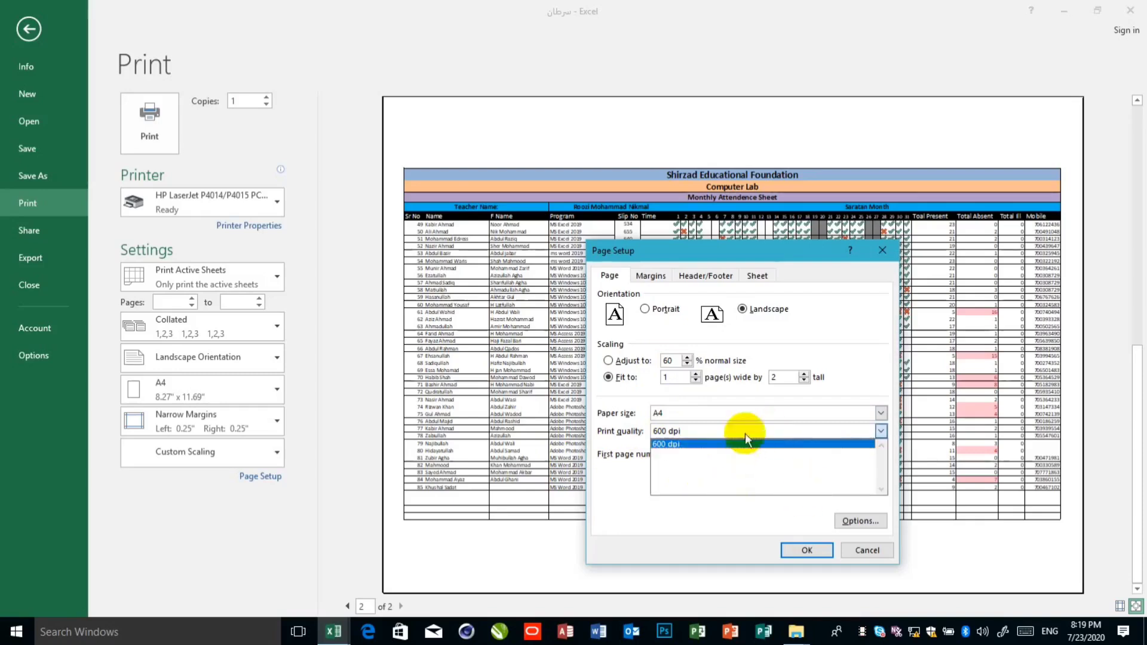
Set the printout's top, bottom, left and right margins to 0 and preview the first page
left_click(745, 432)
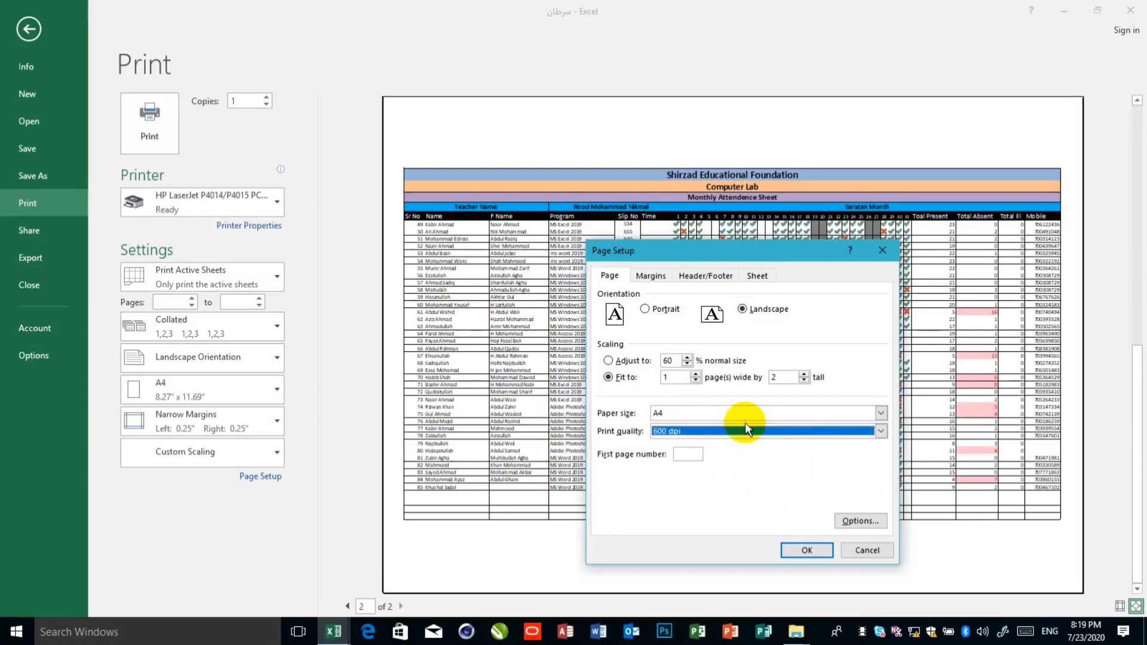
left_click(659, 277)
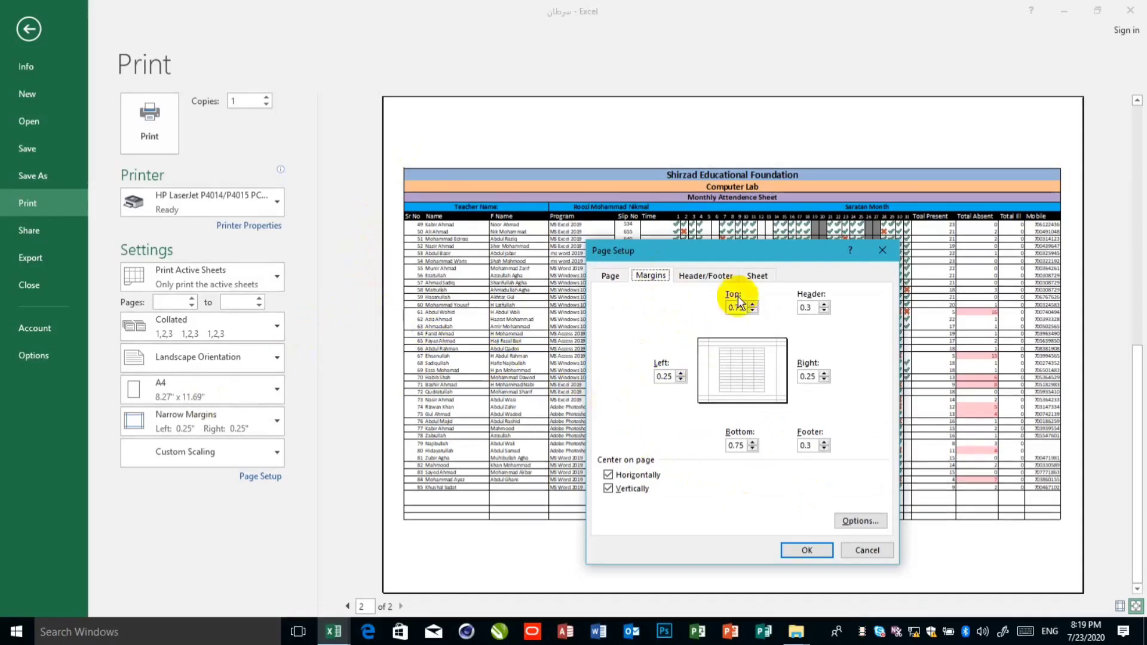
key("Tab")
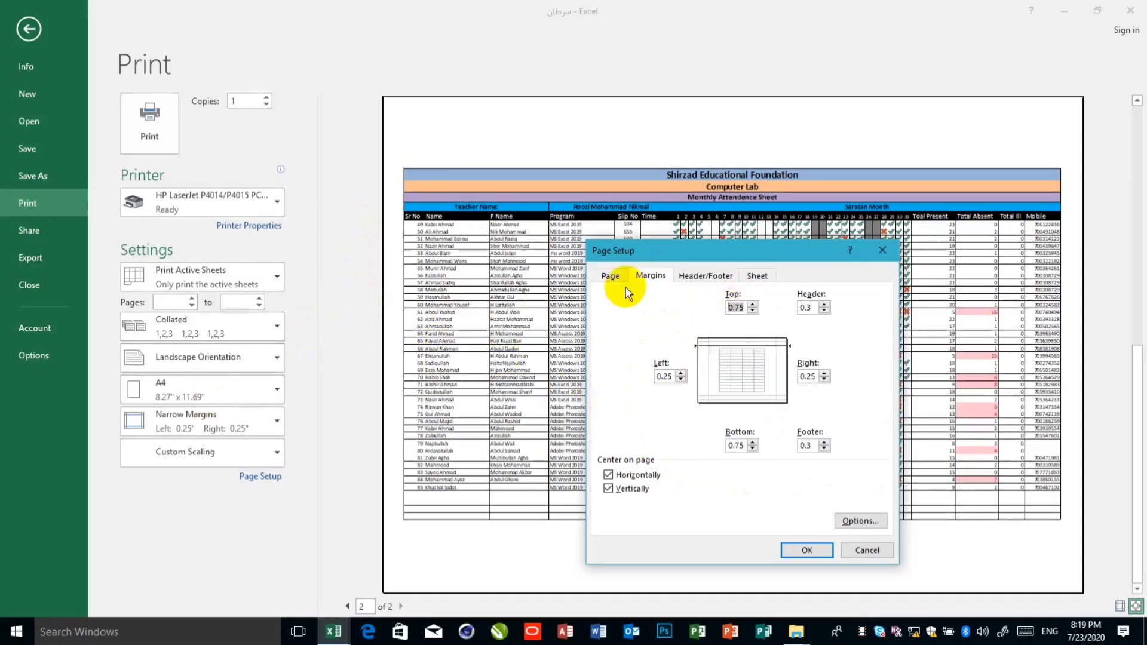
key("Tab")
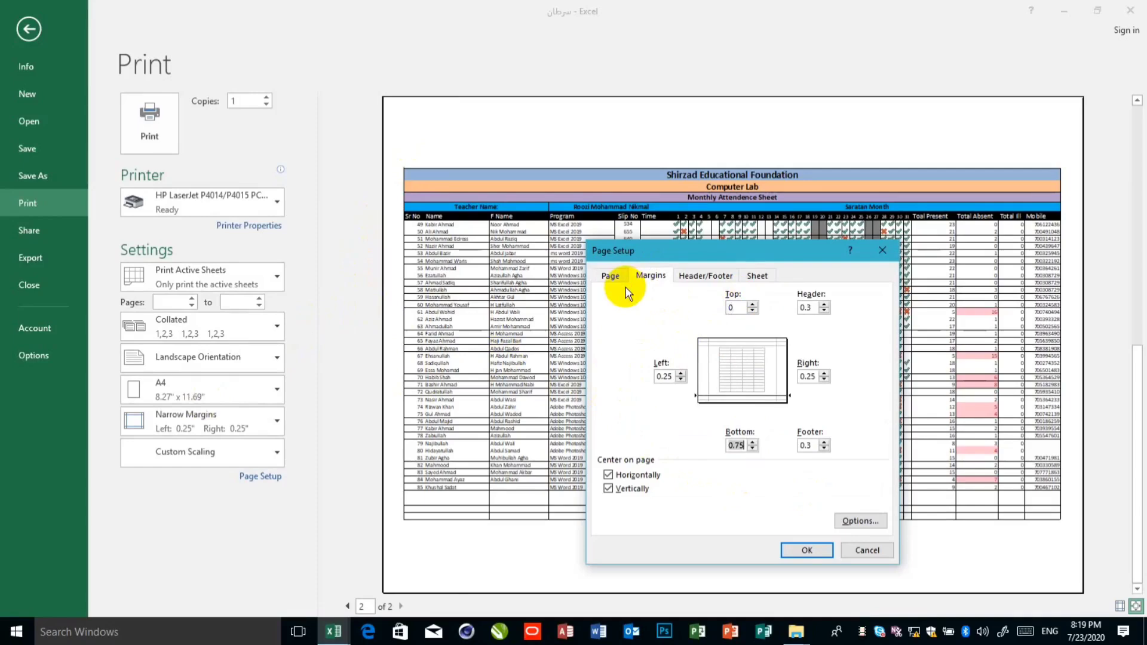
key("Tab")
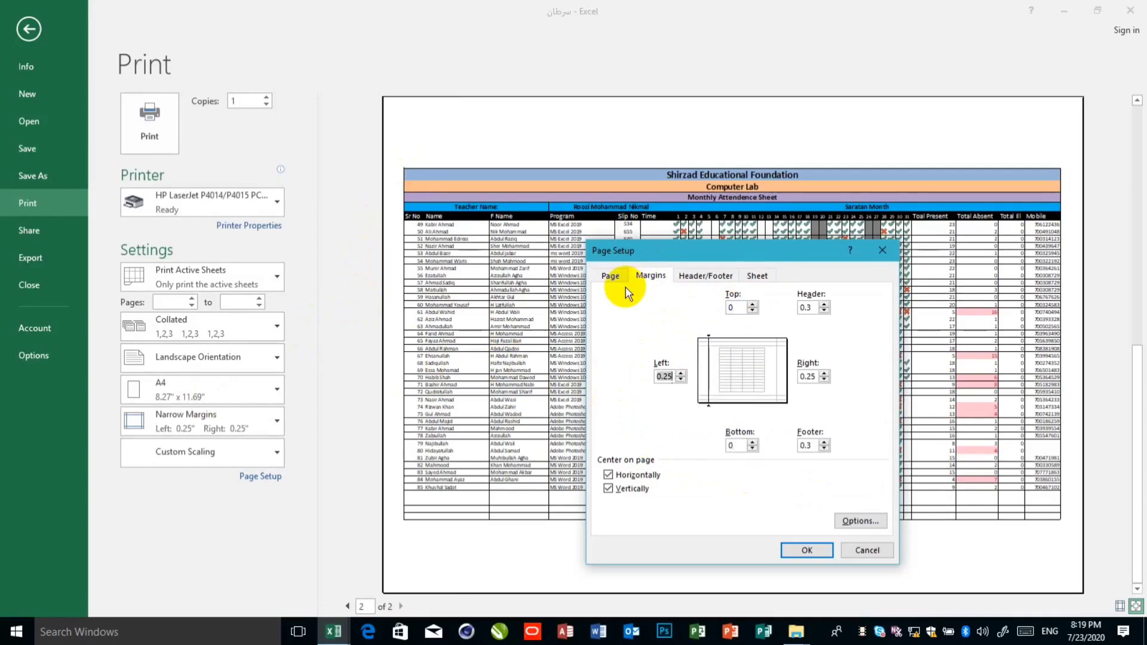
type("0")
key("Tab")
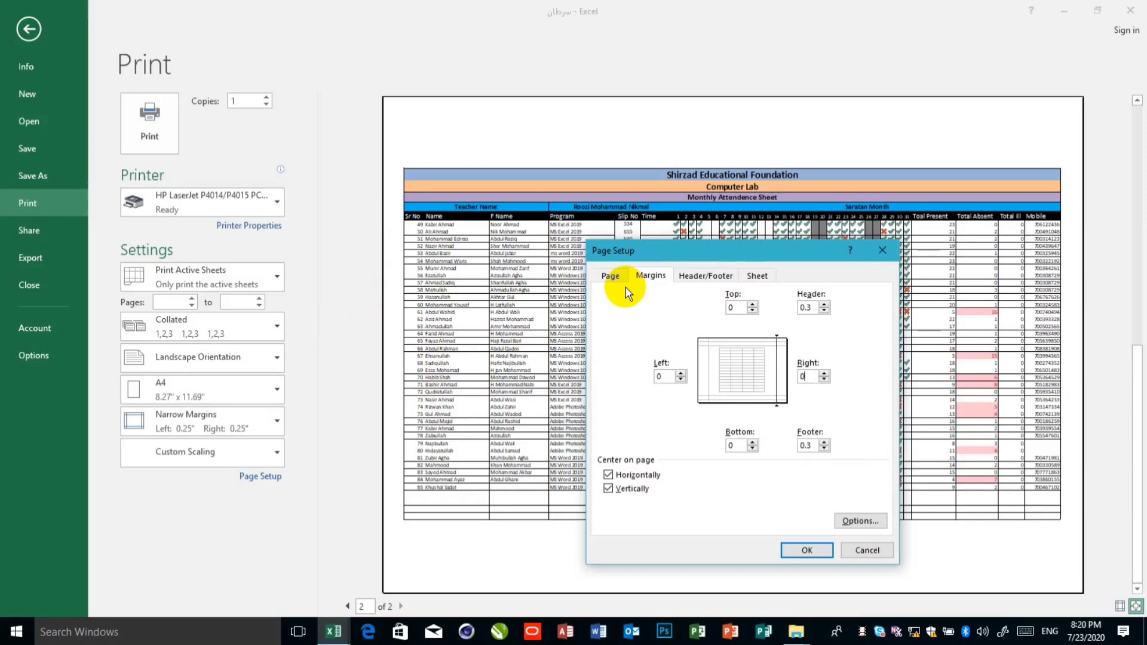
left_click(816, 548)
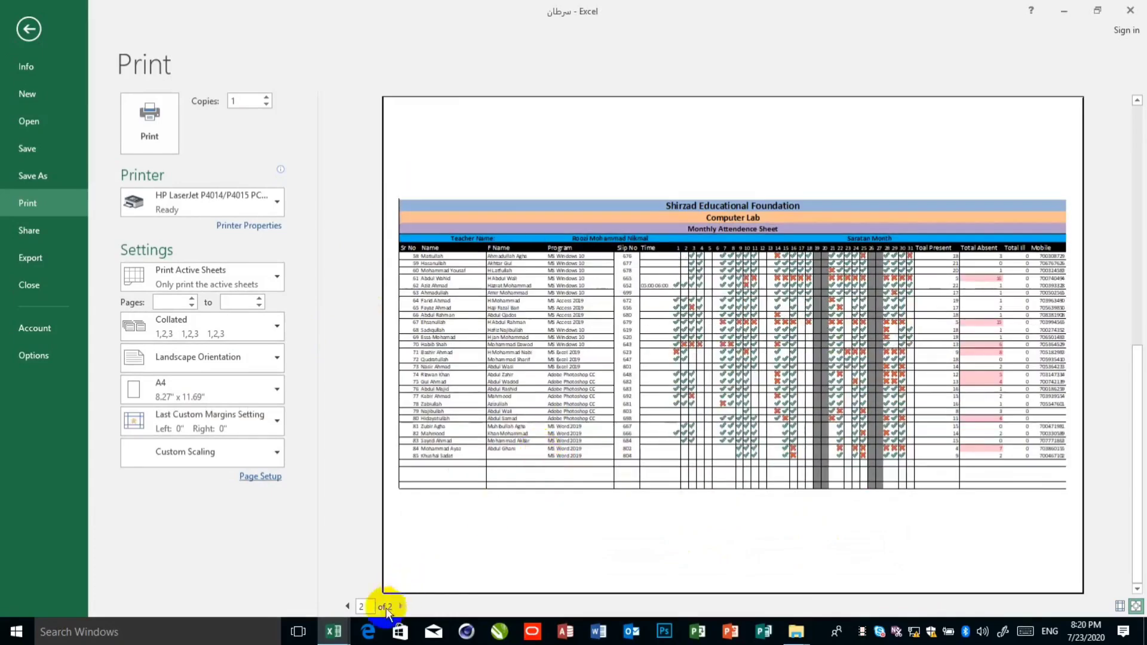
left_click(348, 606)
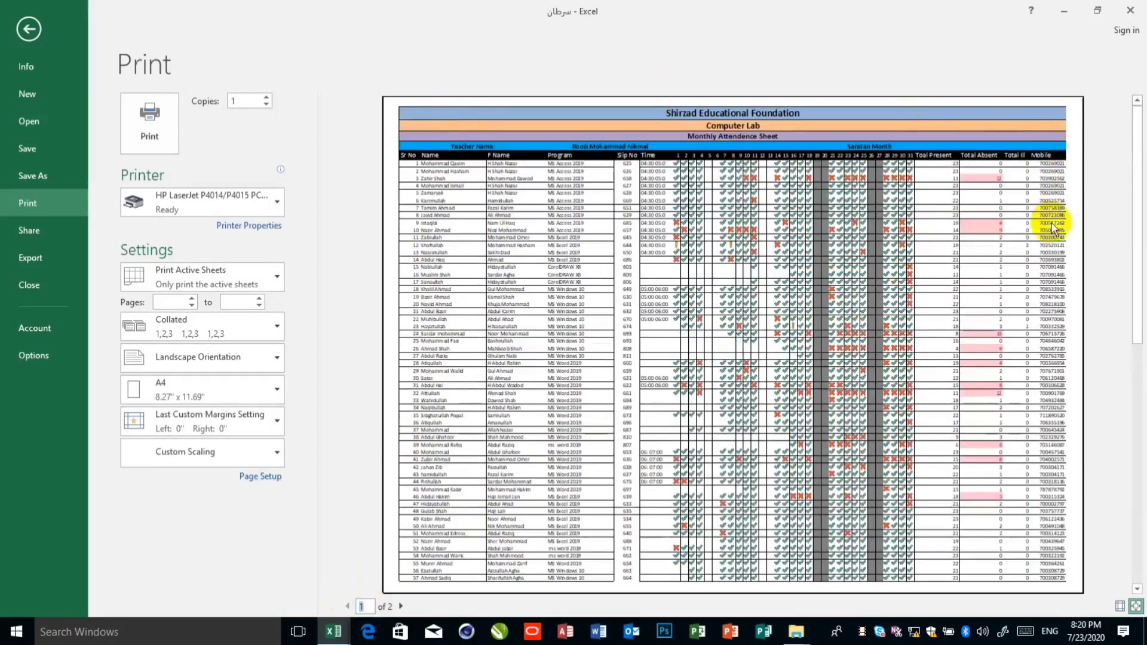
Turn off horizontal centering of the attendance sheet on the page, keeping the header and footer margins at 0.3
left_click(270, 476)
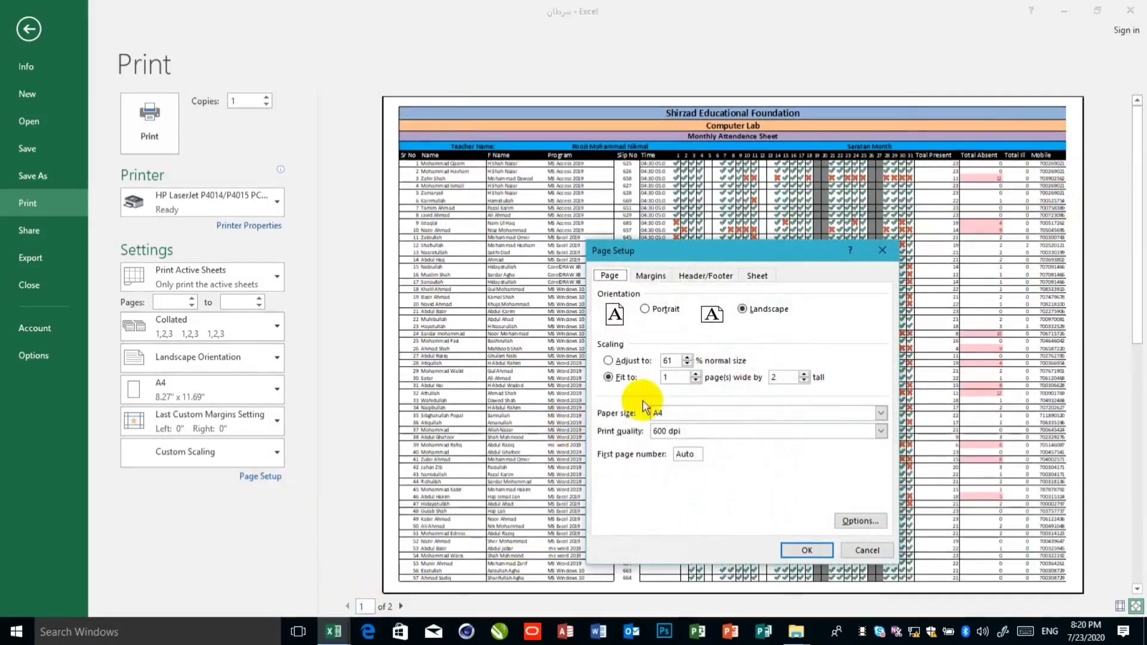
left_click(657, 271)
double_click(815, 304)
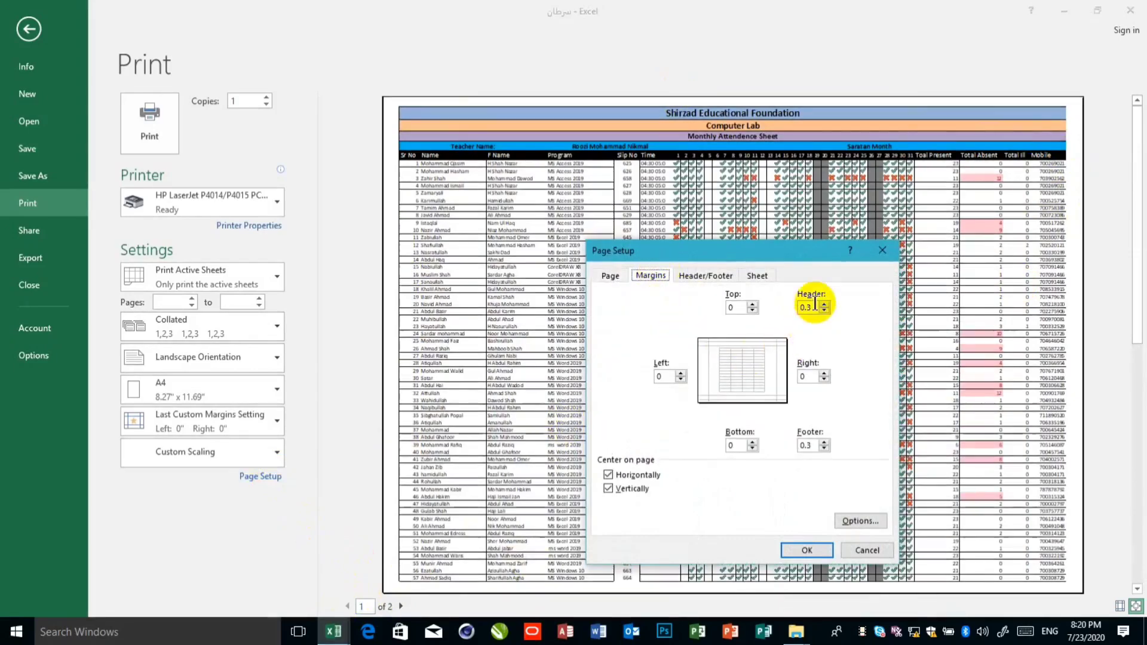
left_click(807, 446)
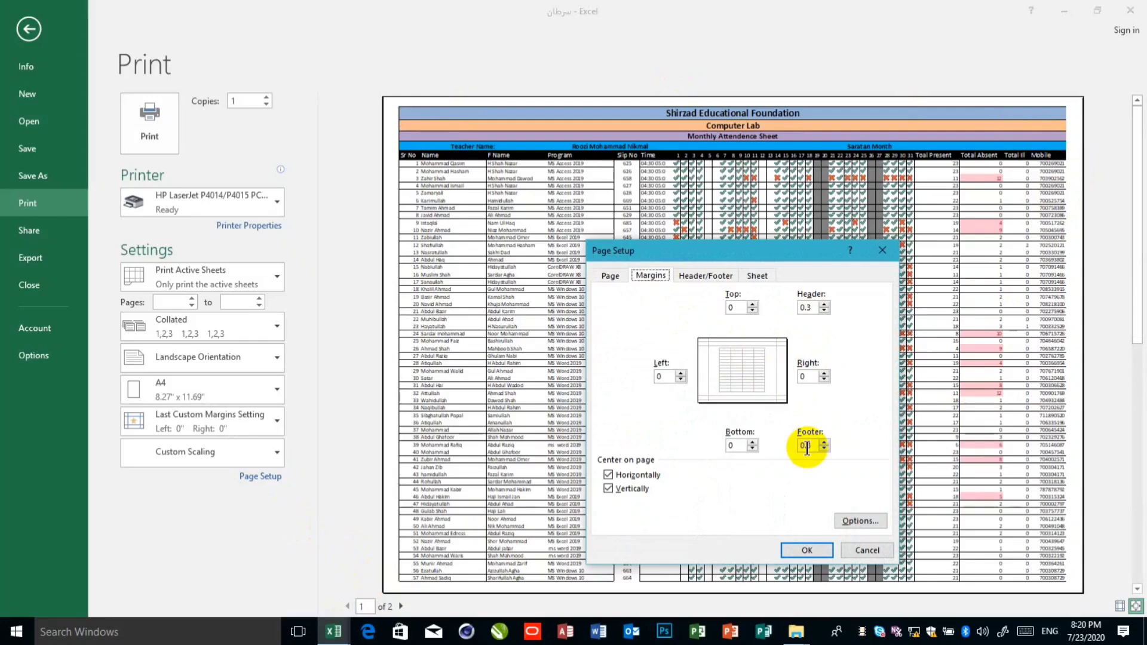
left_click(634, 476)
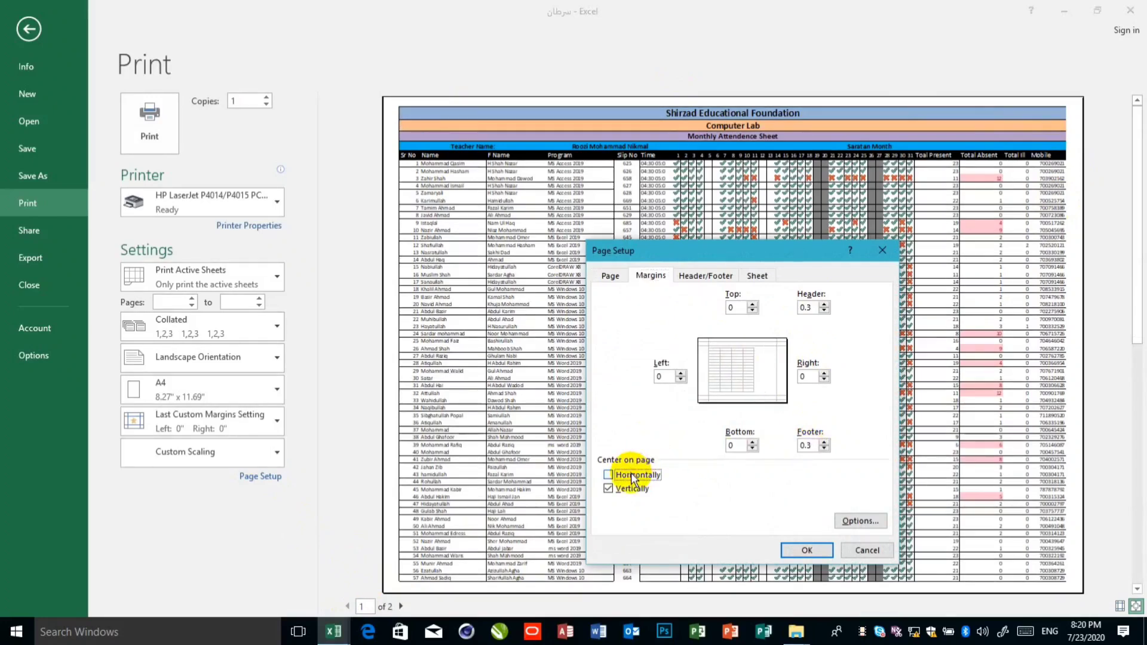
left_click(804, 547)
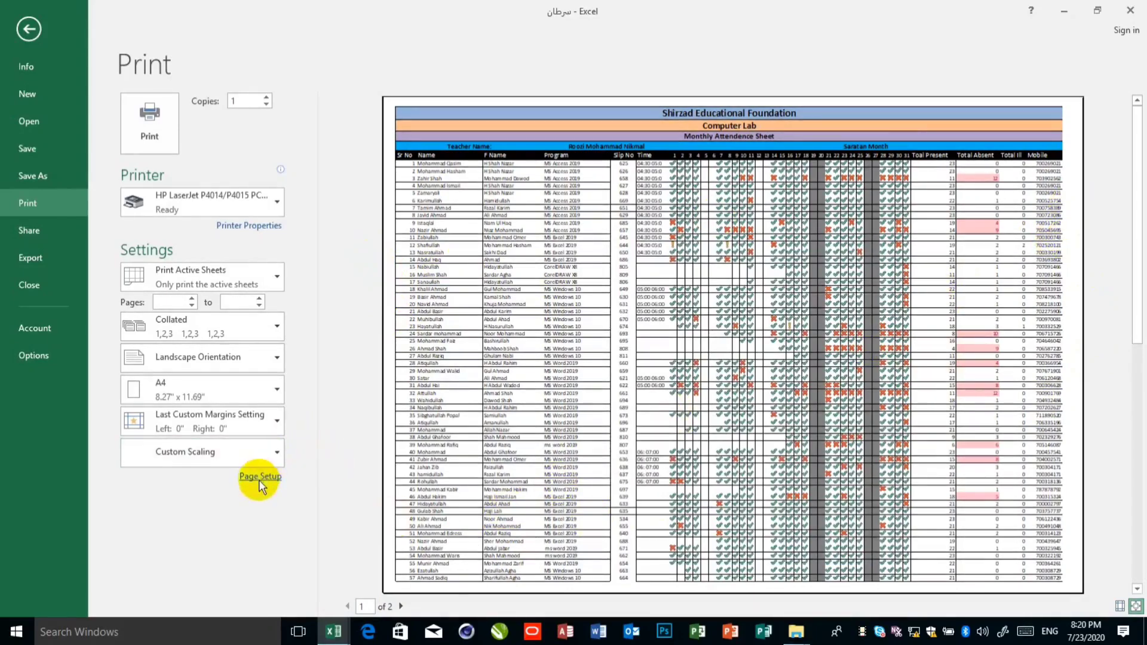
Turn horizontal page centering back on for the attendance sheet and preview its second page
left_click(259, 477)
left_click(666, 276)
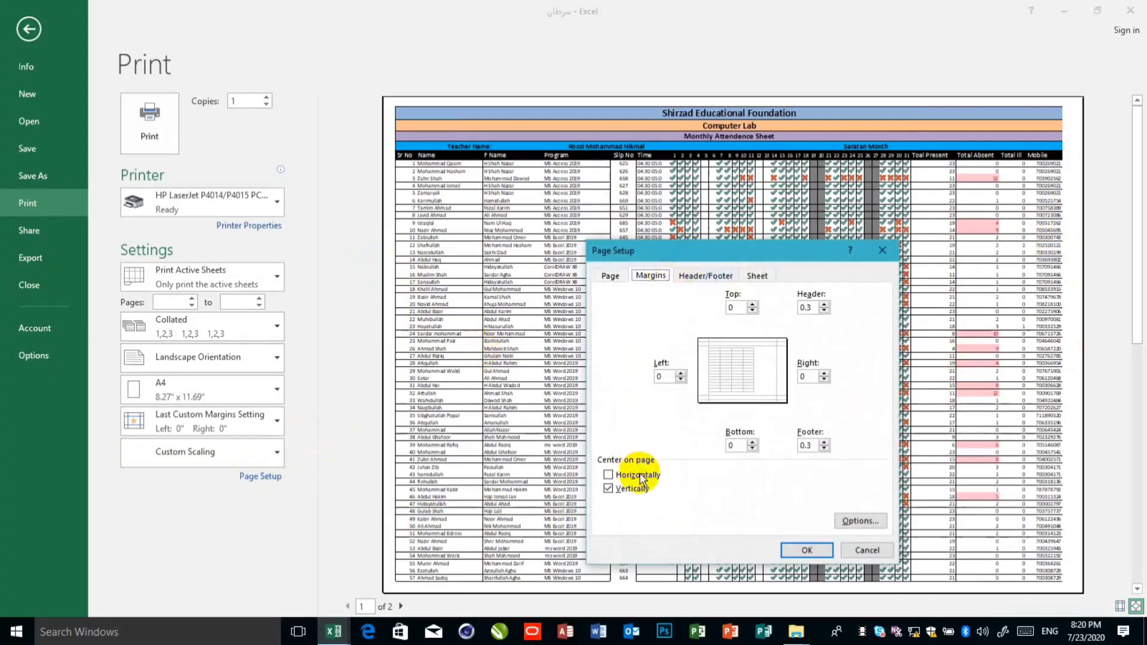
left_click(608, 474)
left_click(807, 550)
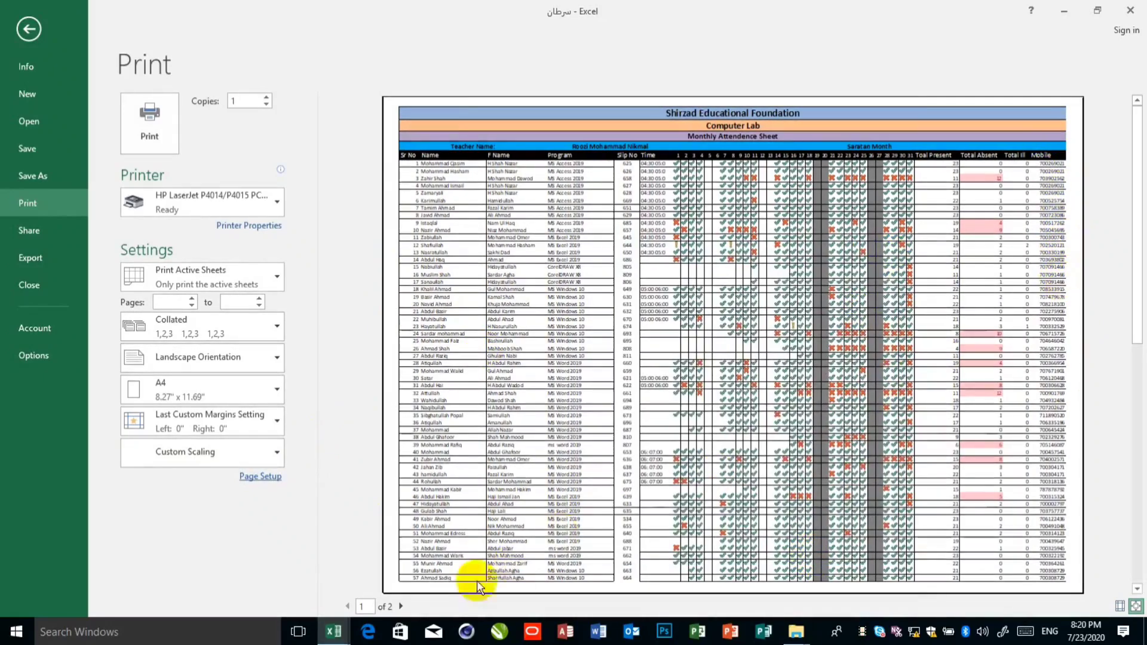
left_click(400, 606)
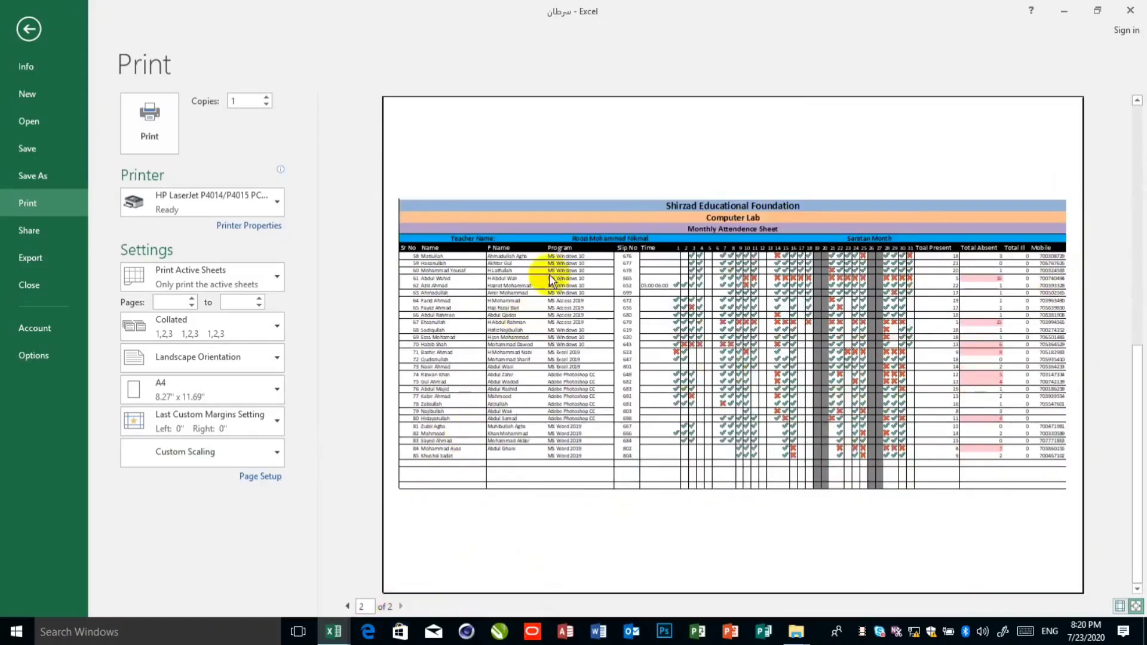
Turn off vertical centering of the attendance sheet on the page and apply it to the preview
left_click(251, 476)
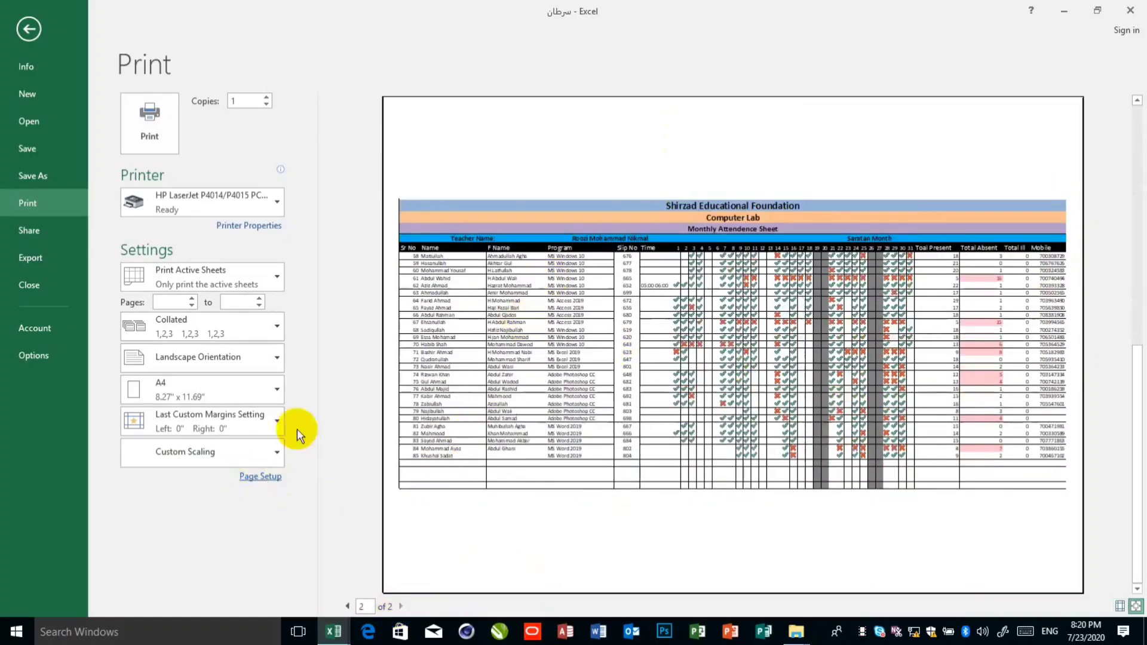
left_click(648, 276)
left_click(608, 474)
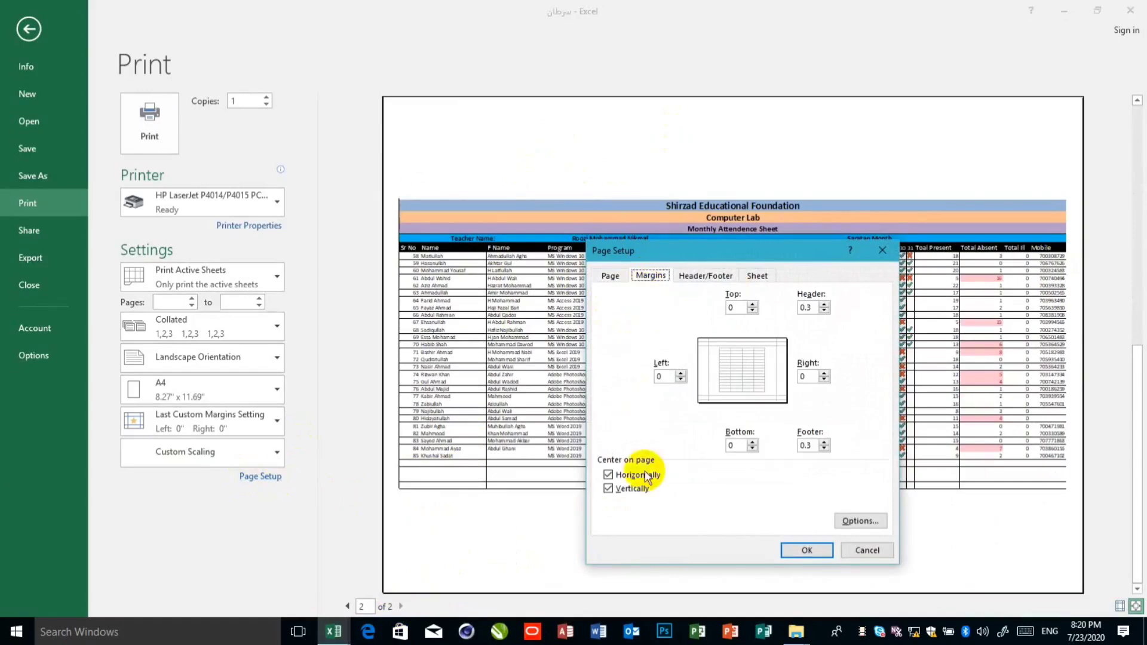
left_click(803, 551)
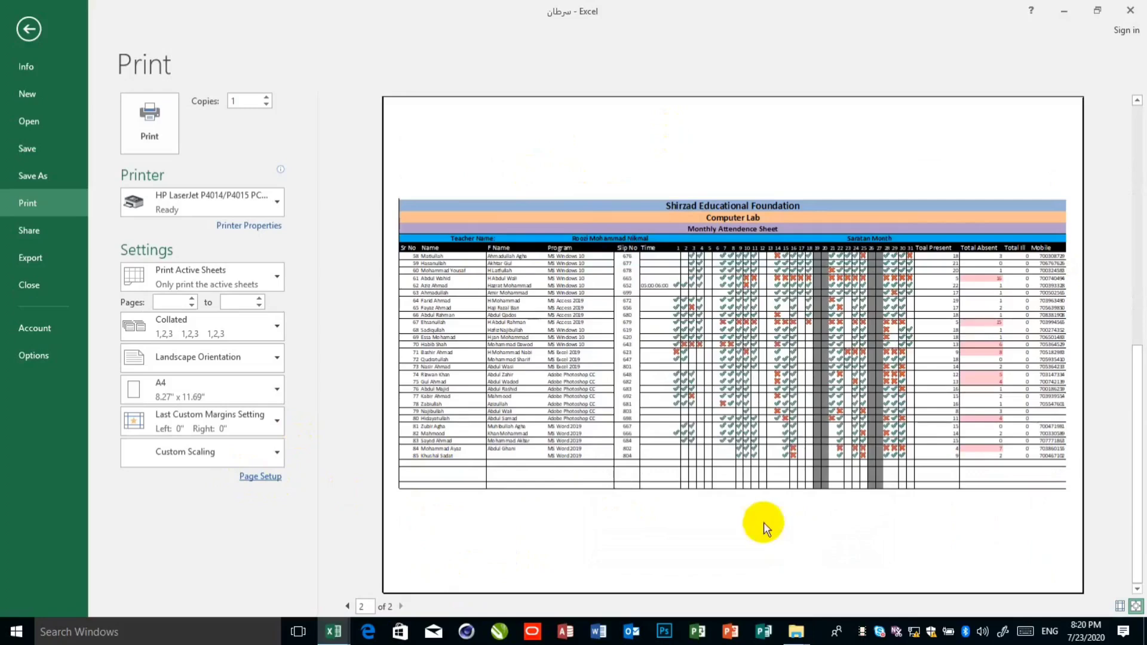
Turn vertical page centering back on for the attendance sheet and apply it to the preview
left_click(274, 481)
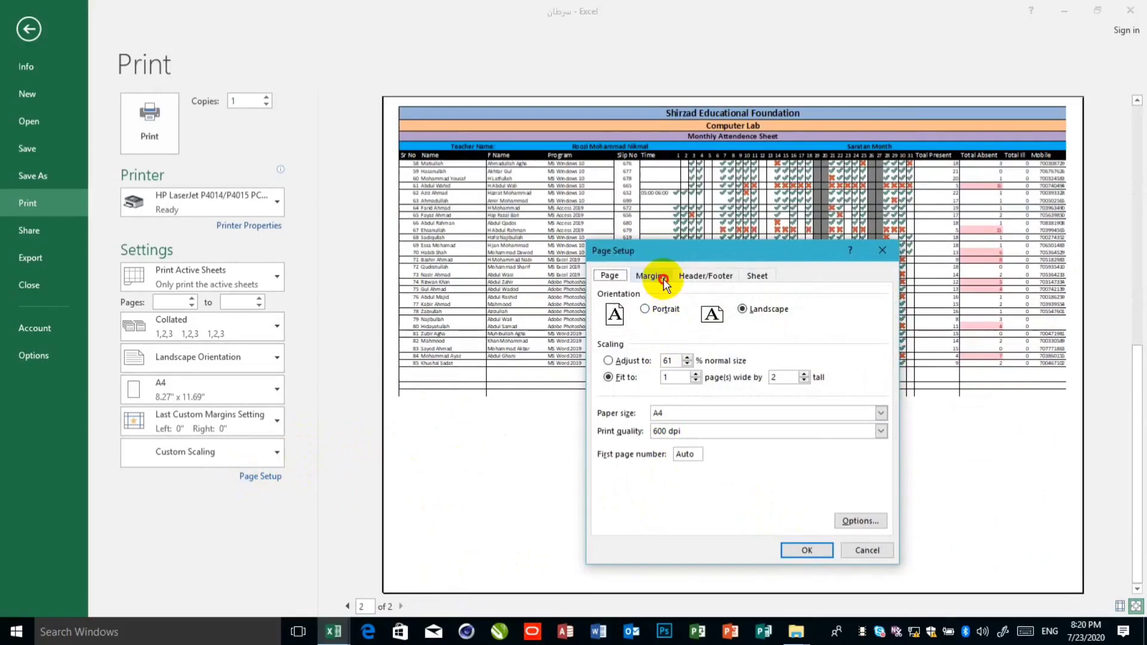
left_click(663, 278)
left_click(626, 489)
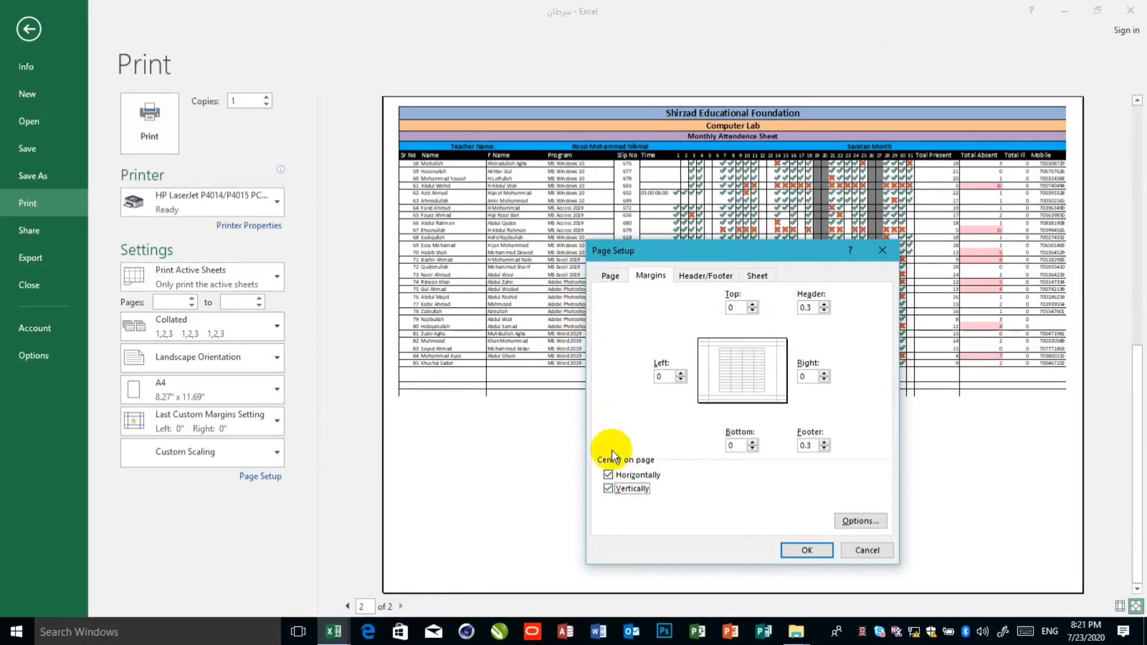
left_click(827, 549)
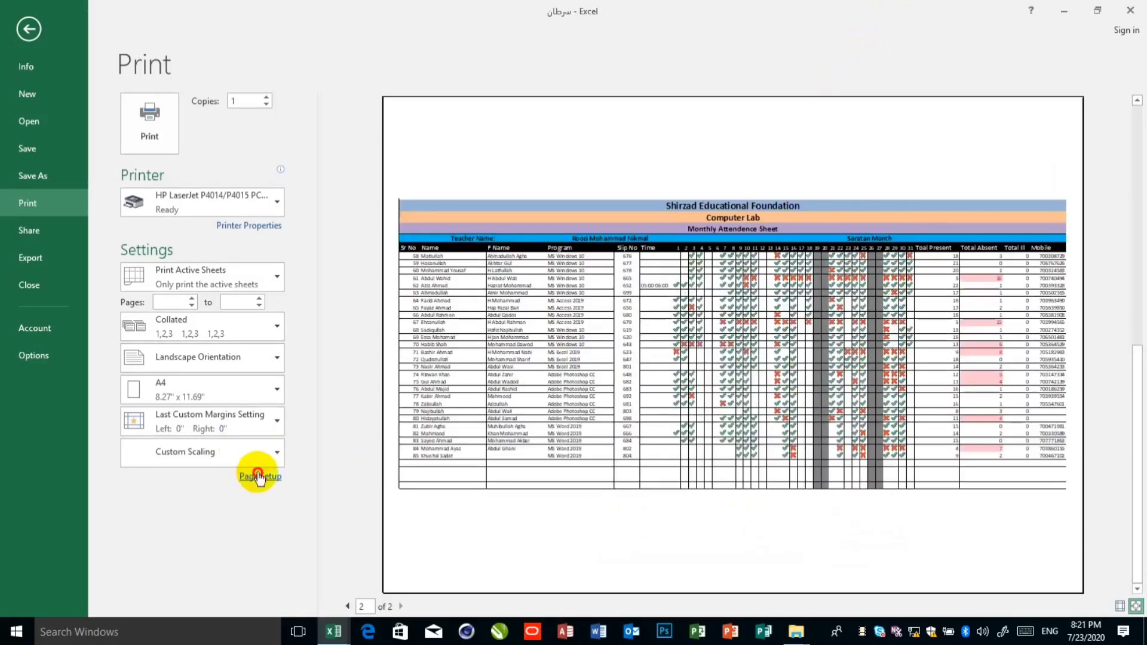
Review the margin and header/footer options in Page Setup, and close it without changing anything
left_click(256, 476)
left_click(650, 275)
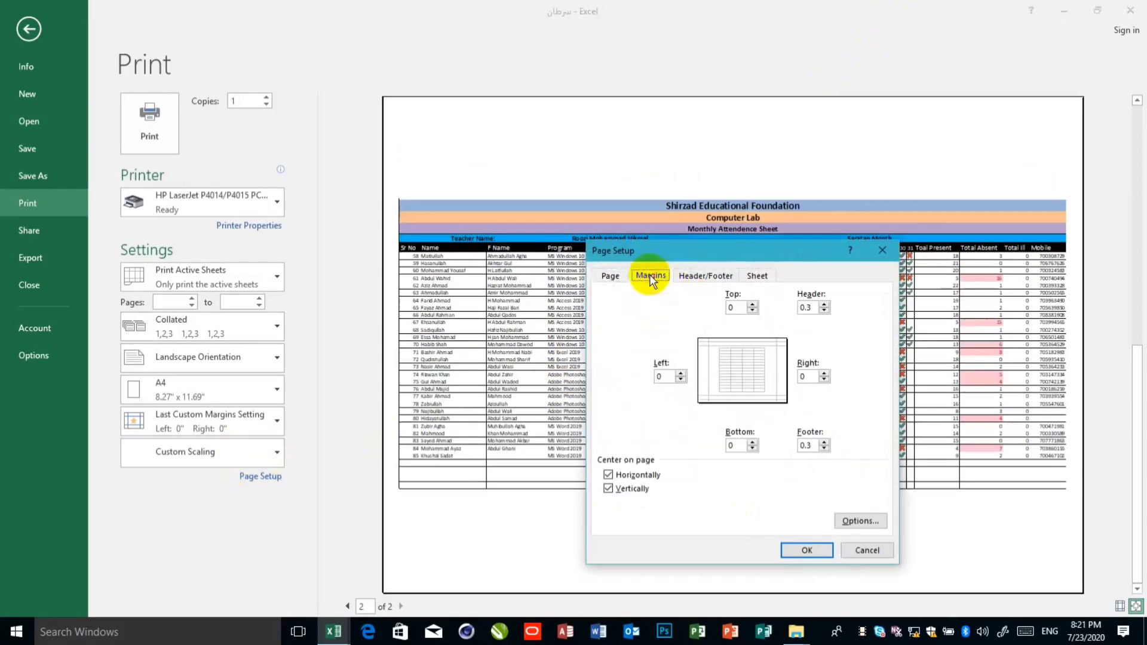
left_click(701, 275)
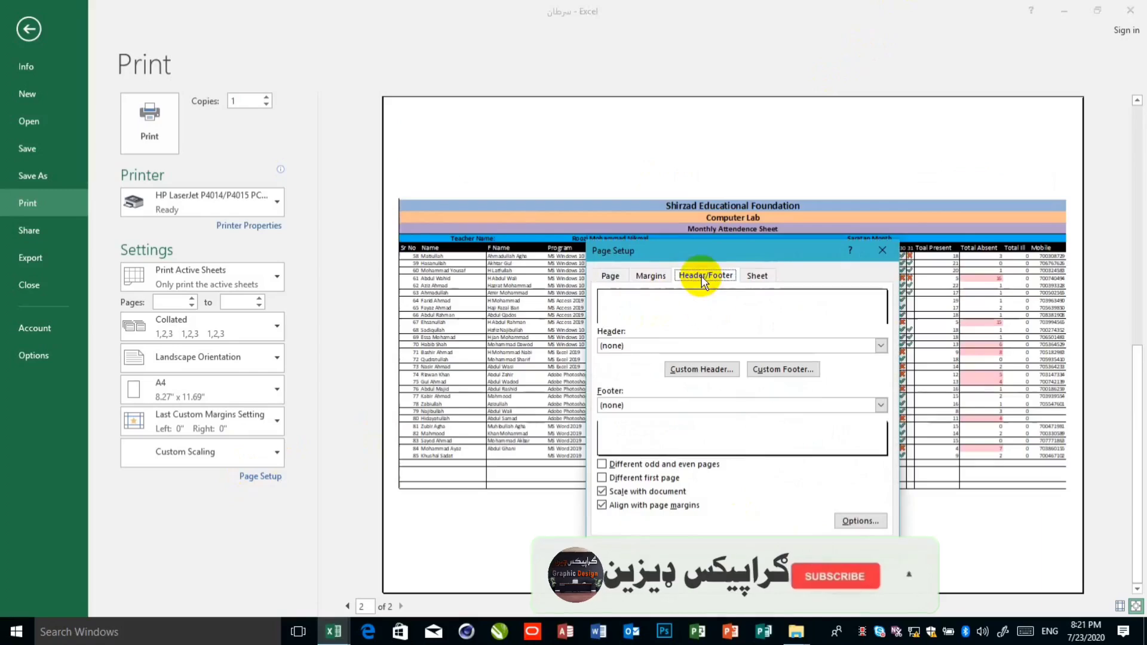
left_click(870, 546)
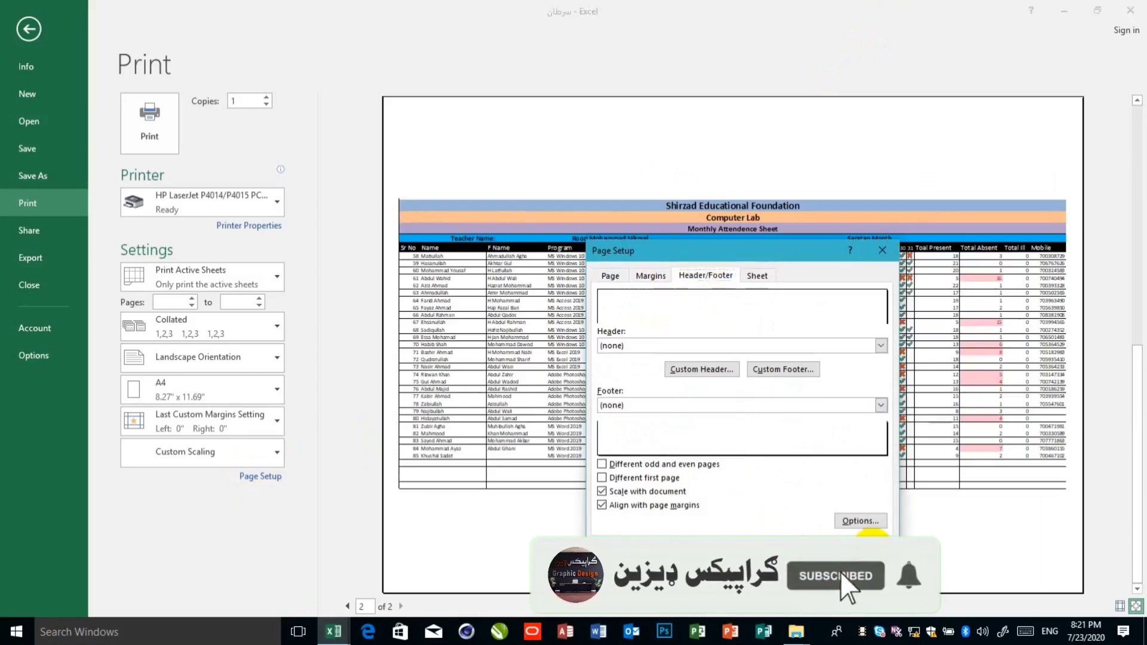